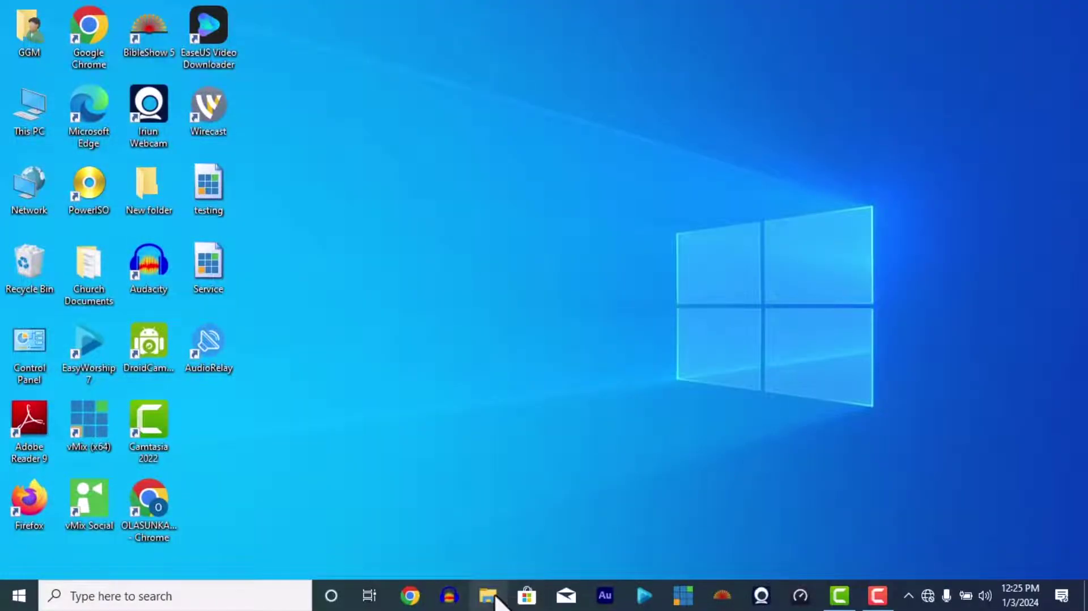
In File Explorer, navigate from This PC to Local Disk (C:) > Users > your user folder
left_click(487, 596)
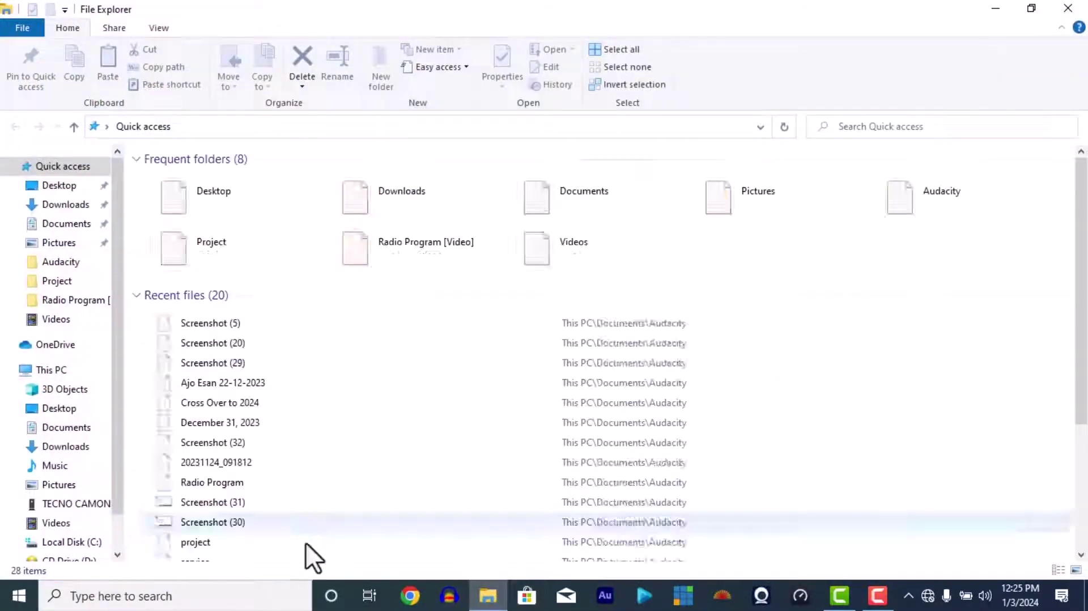
left_click(66, 369)
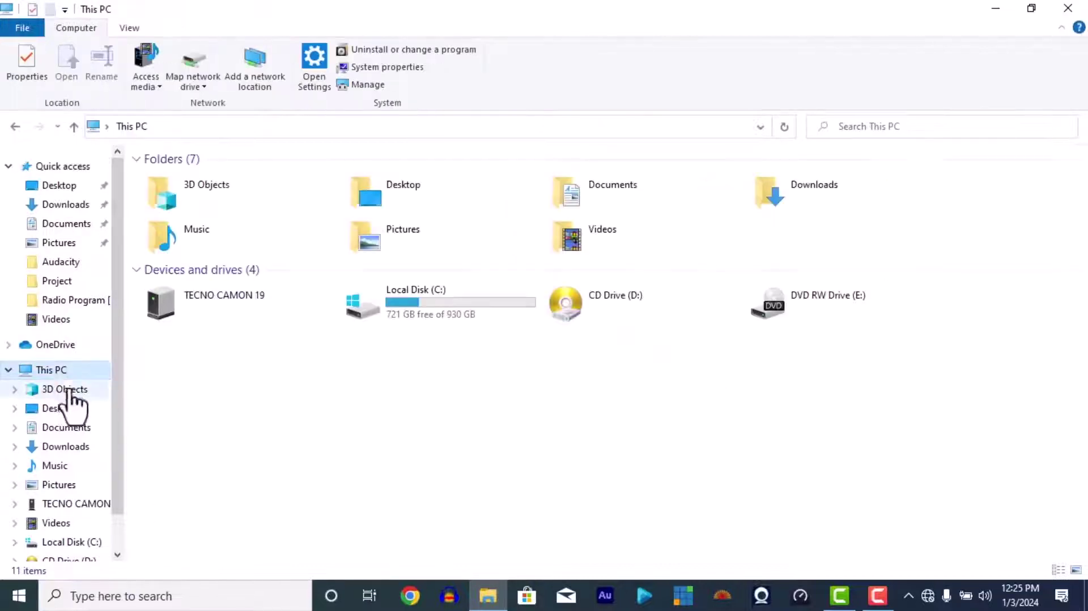
left_click(417, 308)
double_click(416, 304)
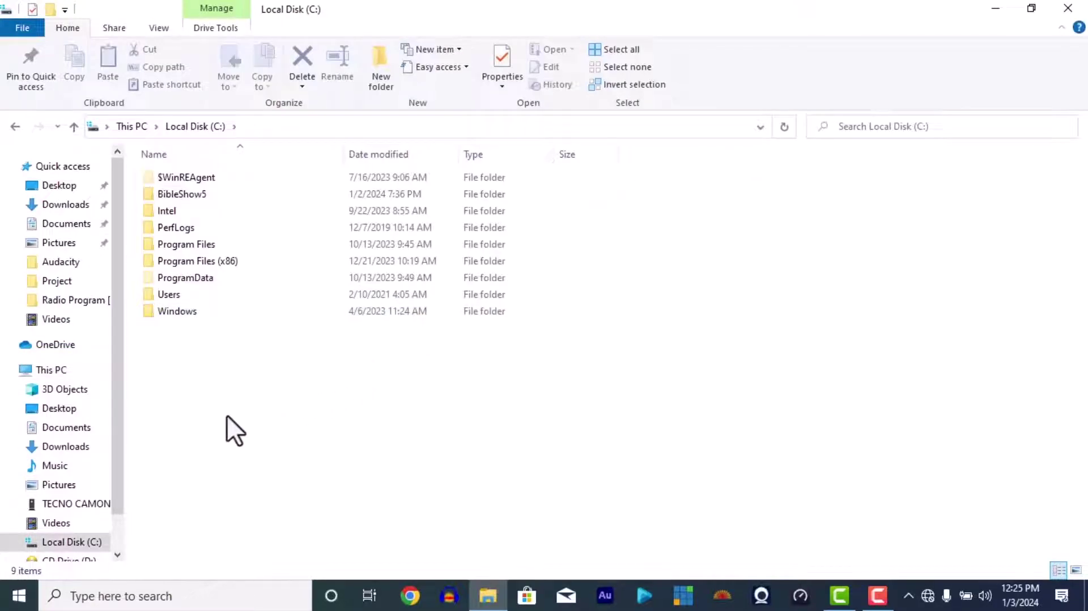
double_click(204, 294)
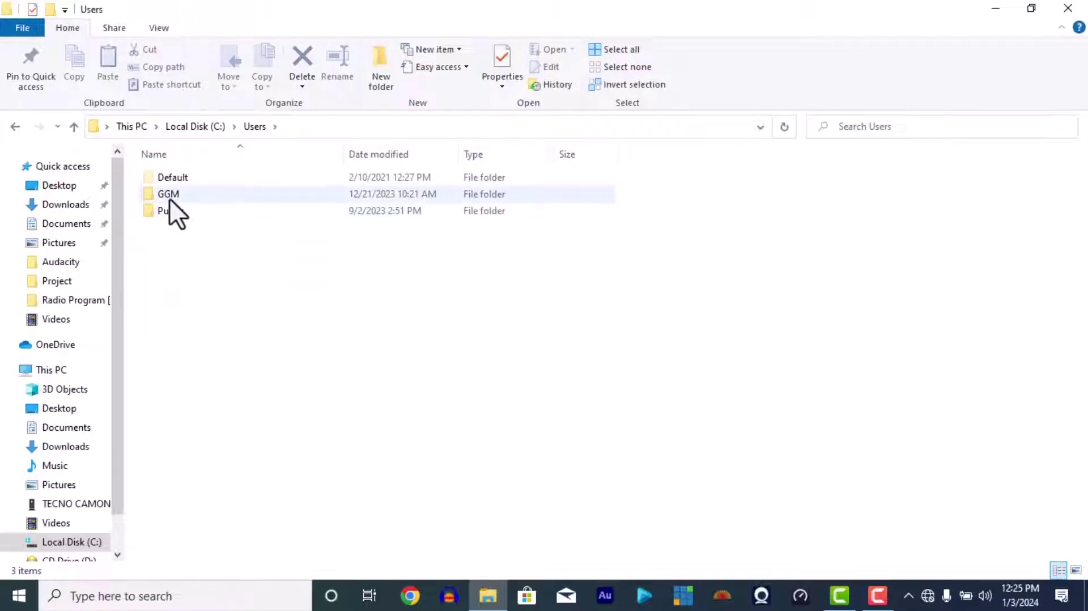
mouse_move(185, 198)
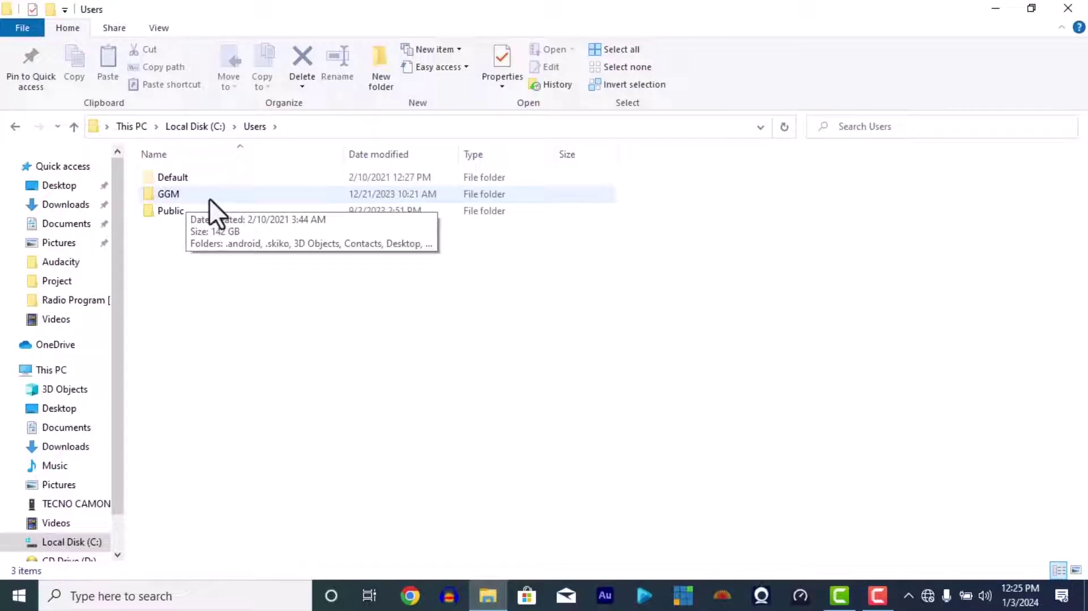
double_click(209, 199)
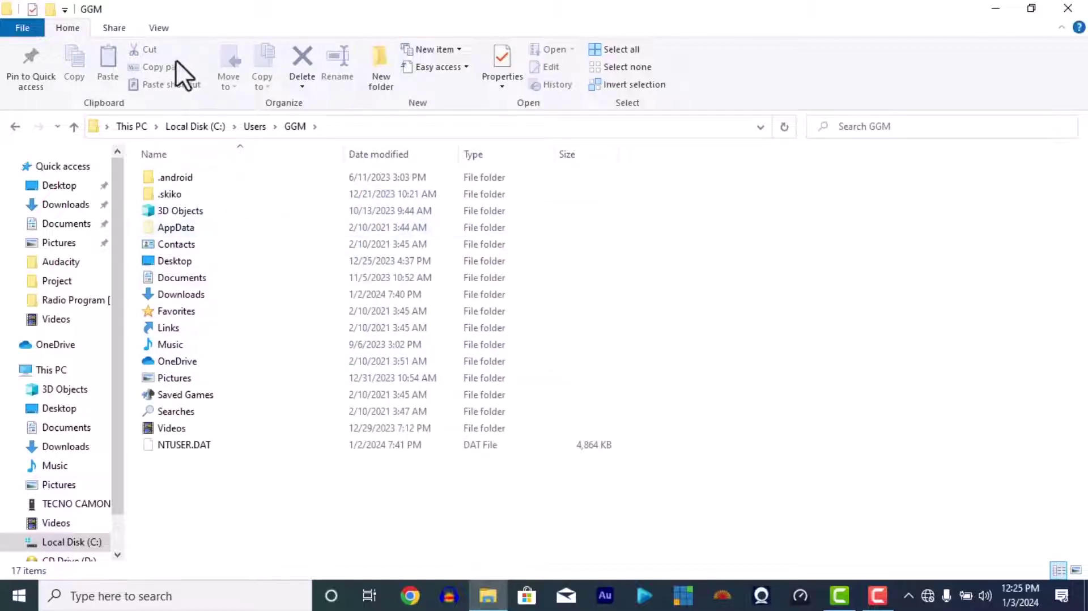
Toggle Hidden items off and back on so AppData shows, then open AppData
left_click(159, 28)
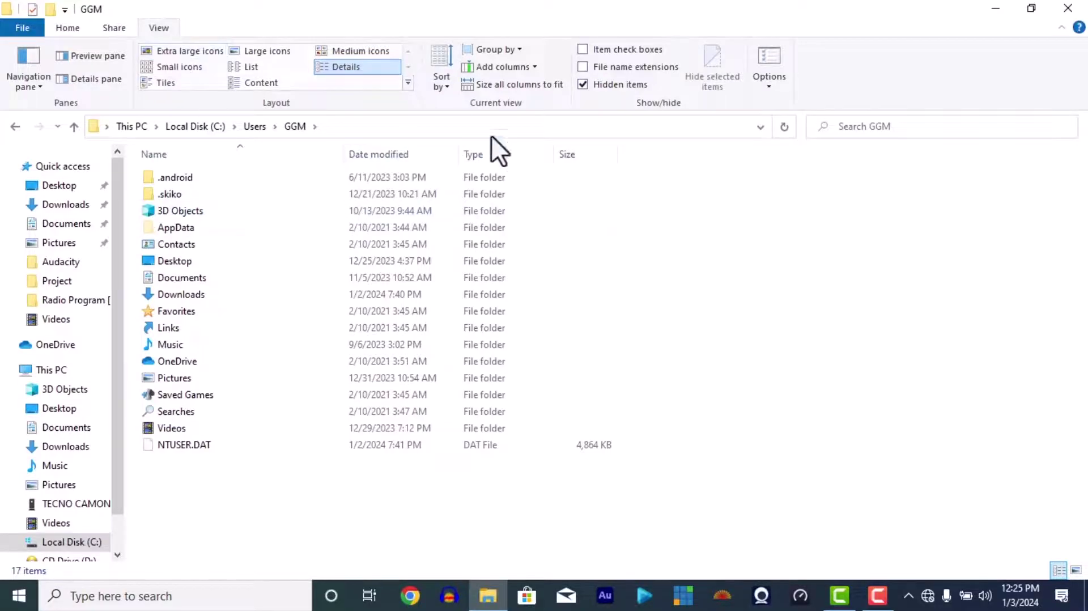
left_click(587, 86)
left_click(582, 85)
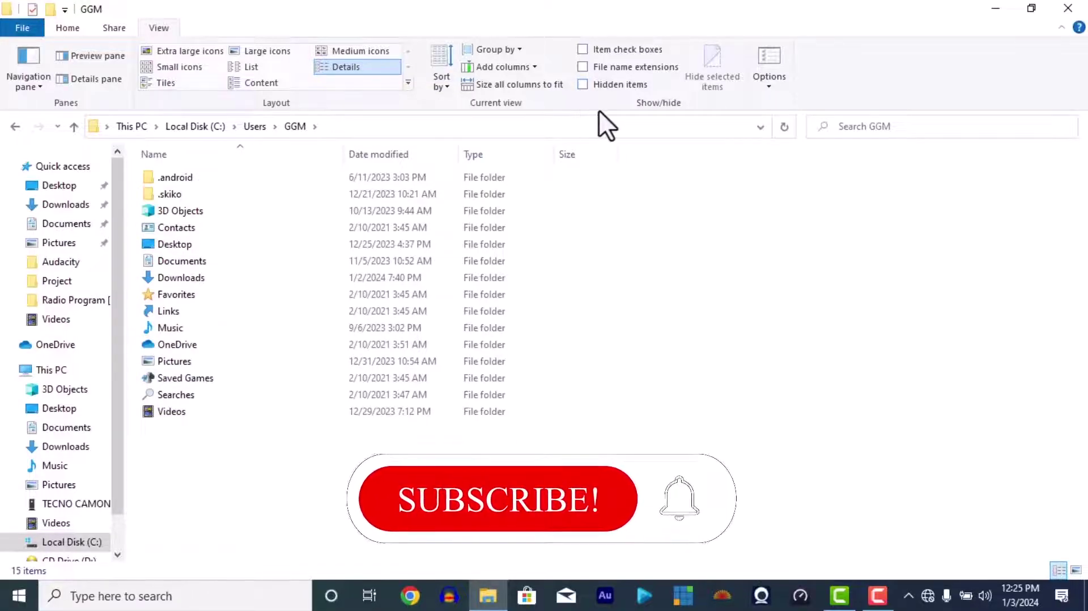
left_click(581, 86)
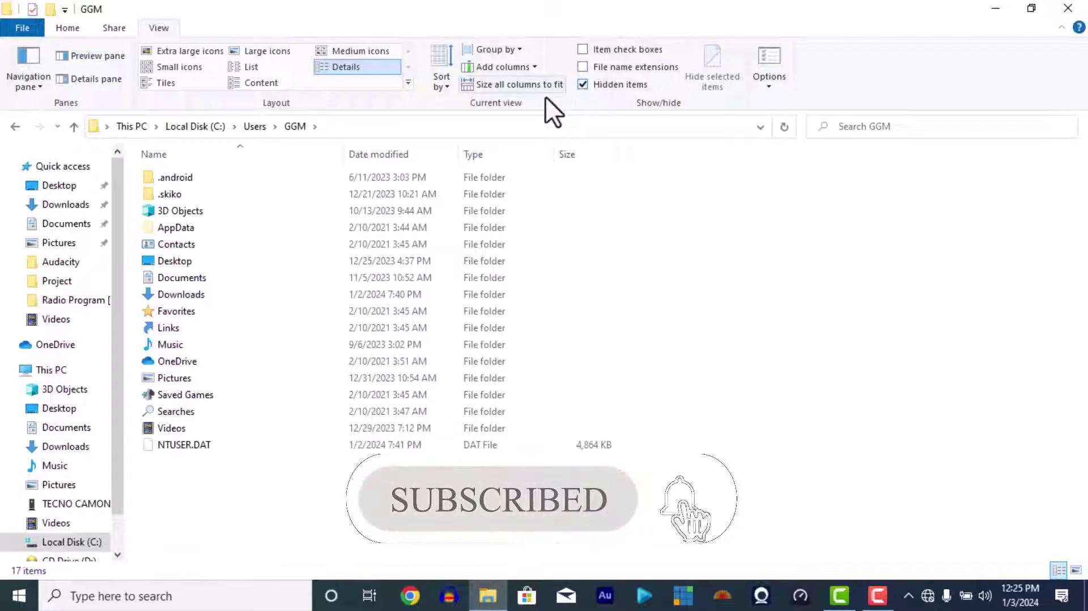
double_click(218, 228)
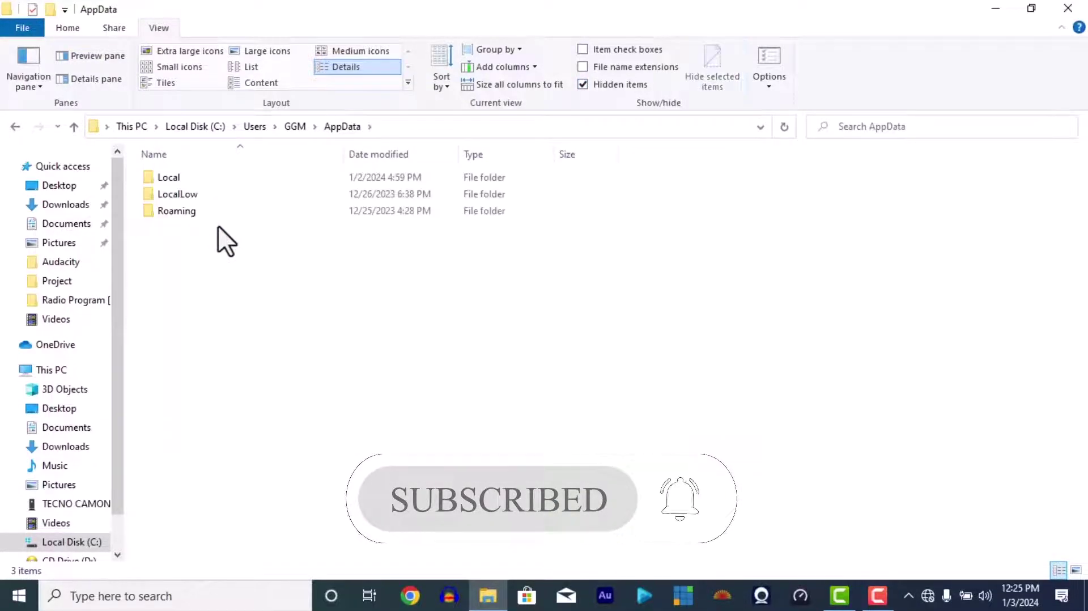
Open Local > StudioCoast_Pty_Ltd > vMix64 > 26.0.0.40 and inspect user.config
double_click(212, 176)
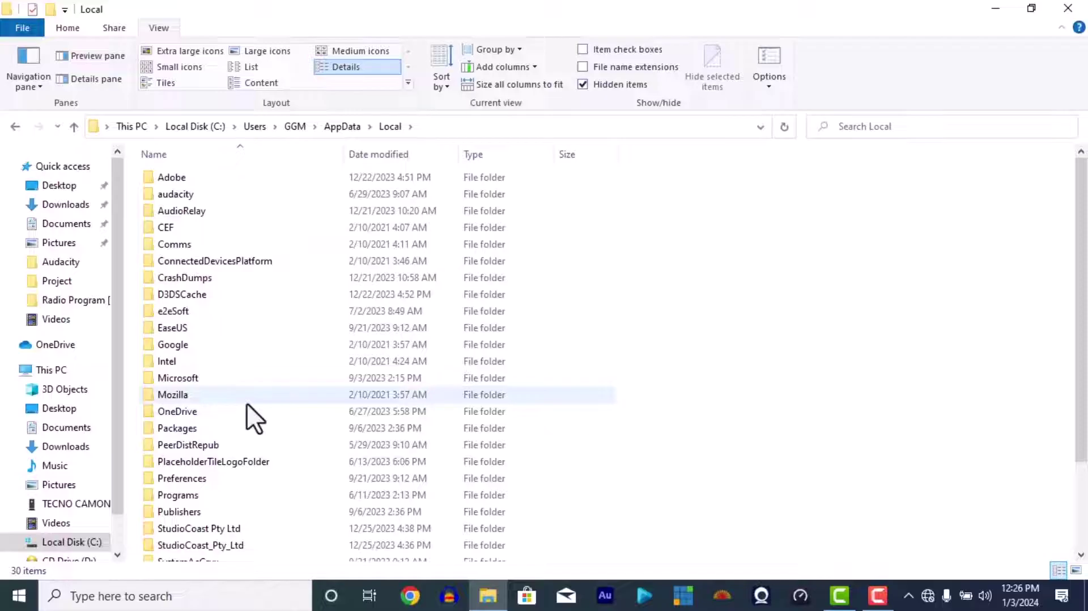
scroll(247, 403, "down", 3)
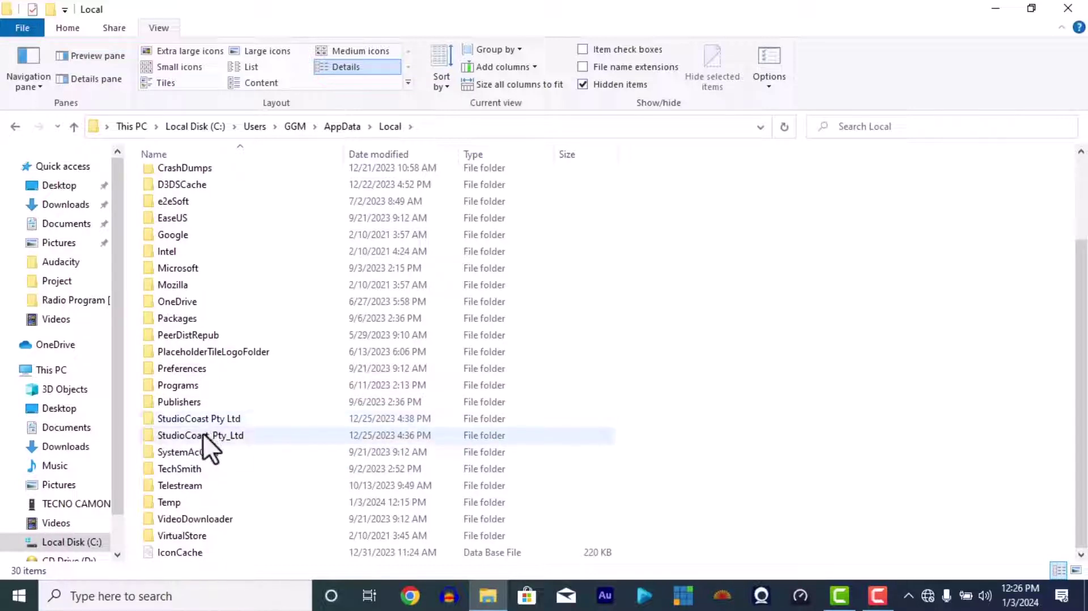
mouse_move(227, 437)
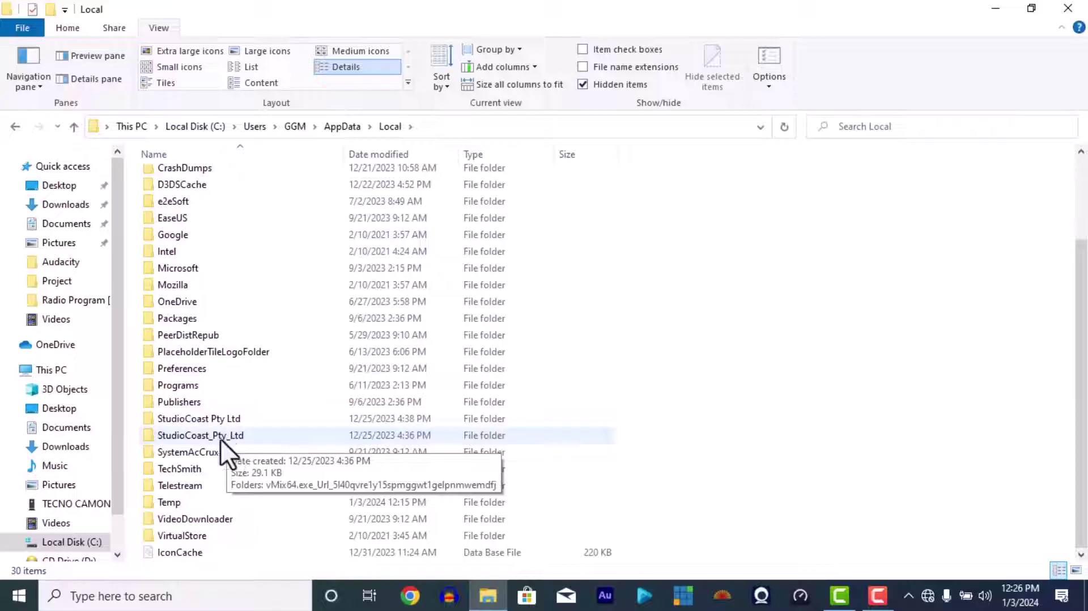
double_click(220, 437)
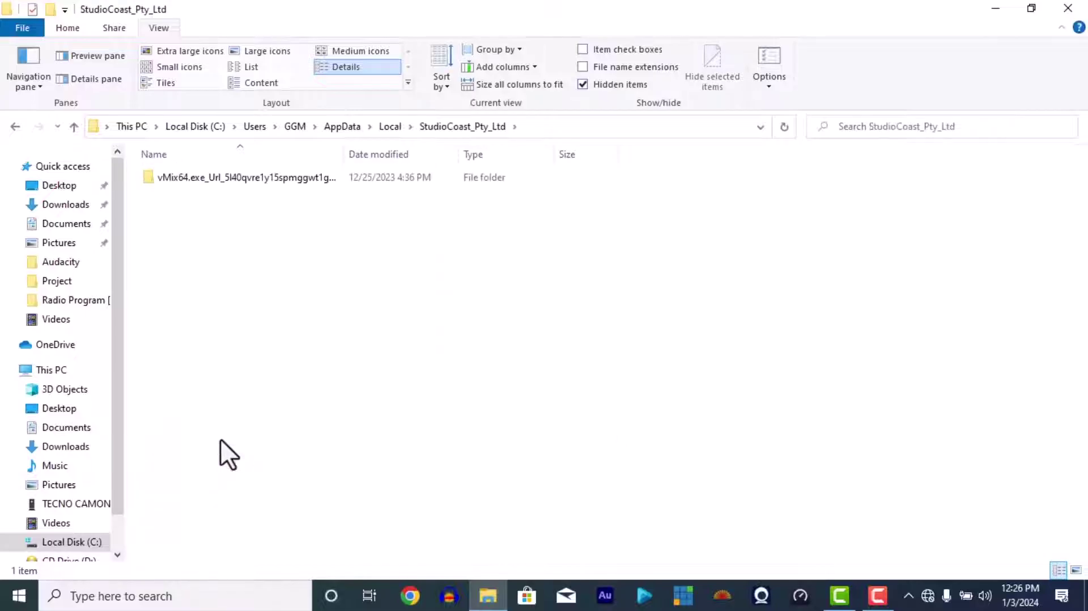
left_click(239, 174)
double_click(239, 175)
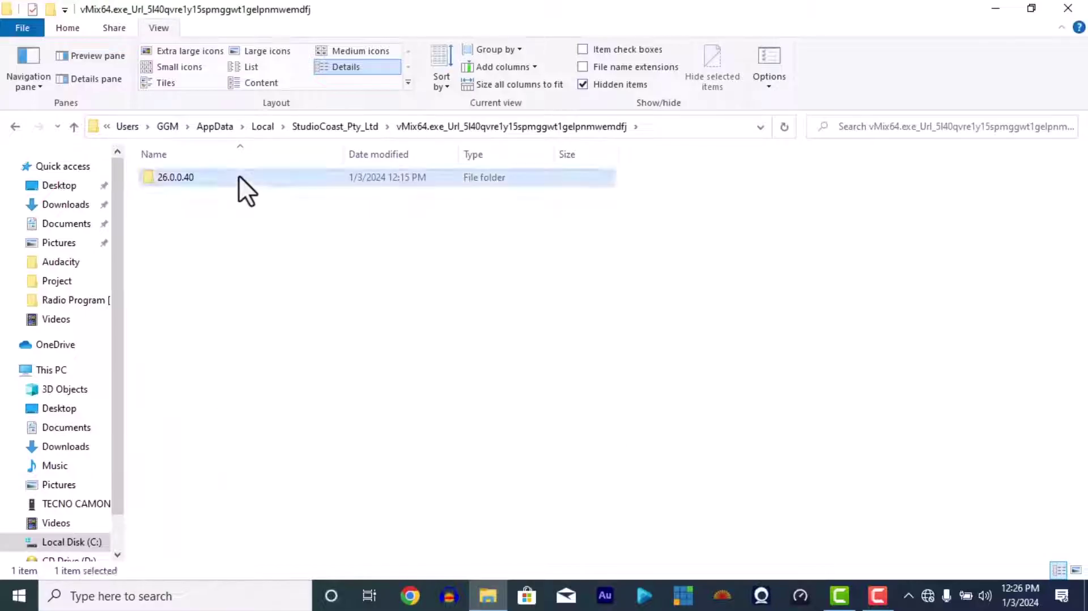
double_click(239, 175)
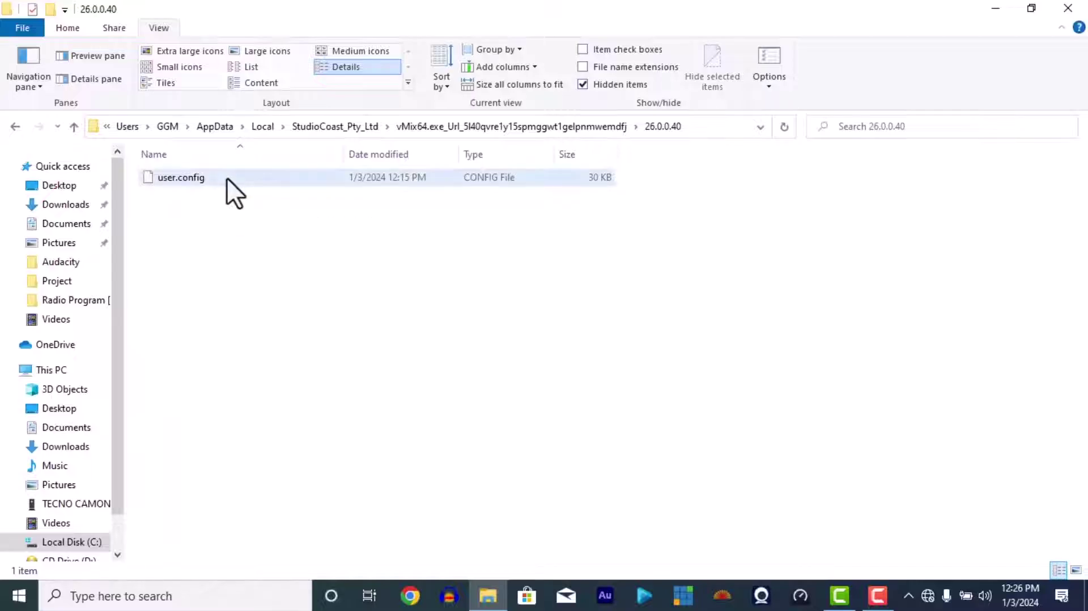
left_click(196, 179)
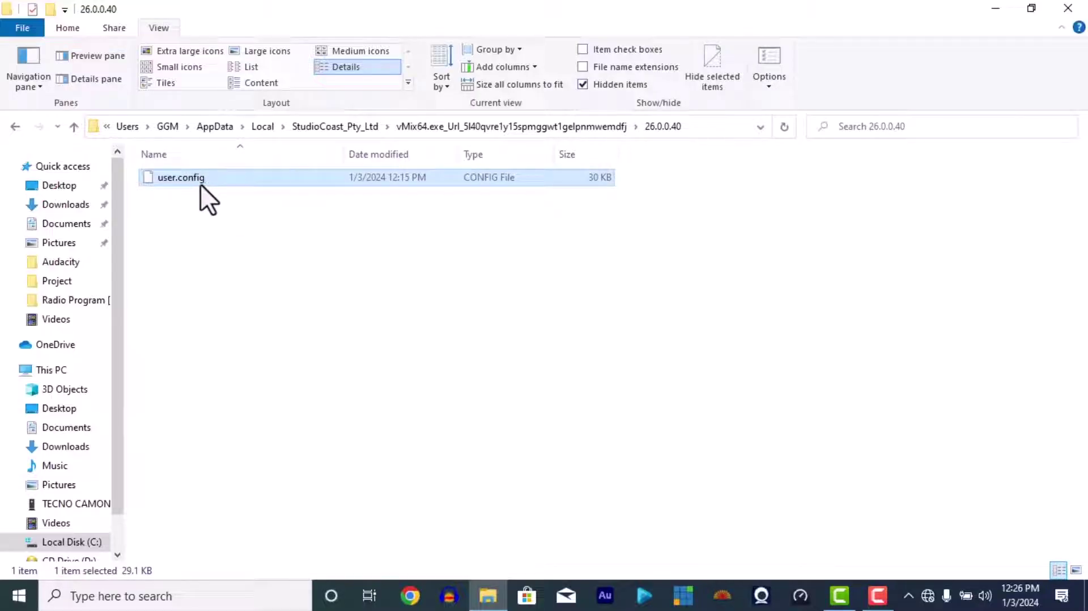
Go back to StudioCoast_Pty_Ltd and delete the vMix64 folder via its context menu
key("BackSpace")
key("BackSpace")
key("BackSpace")
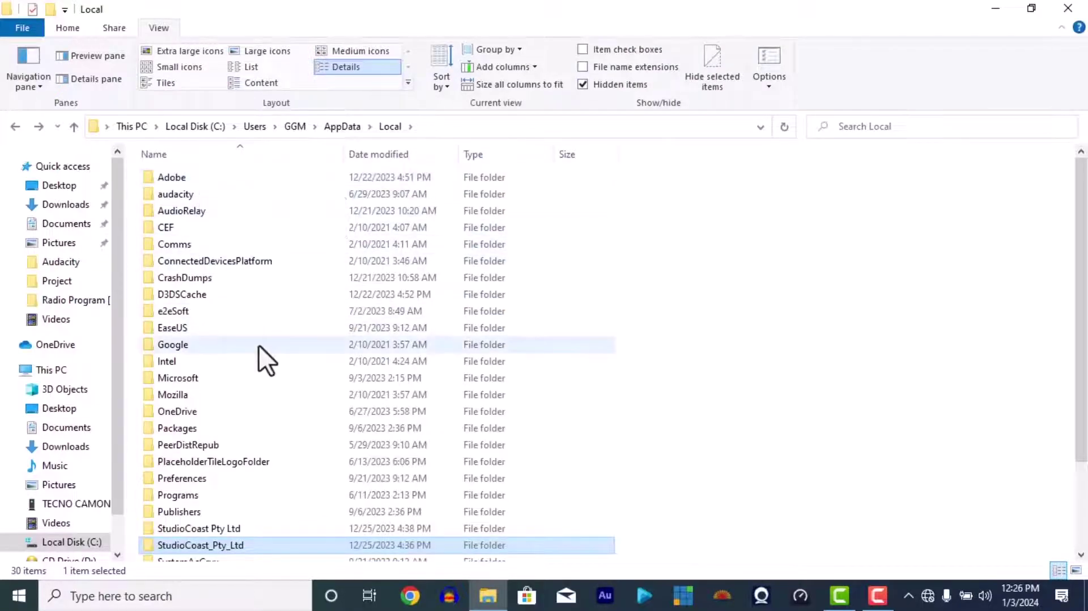
double_click(176, 549)
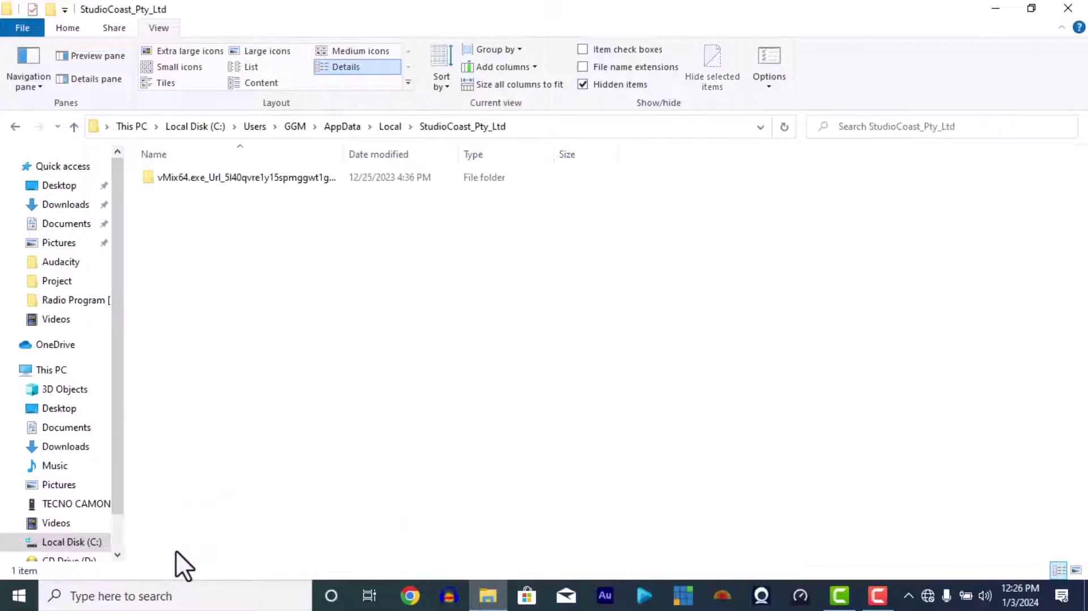
left_click(189, 177)
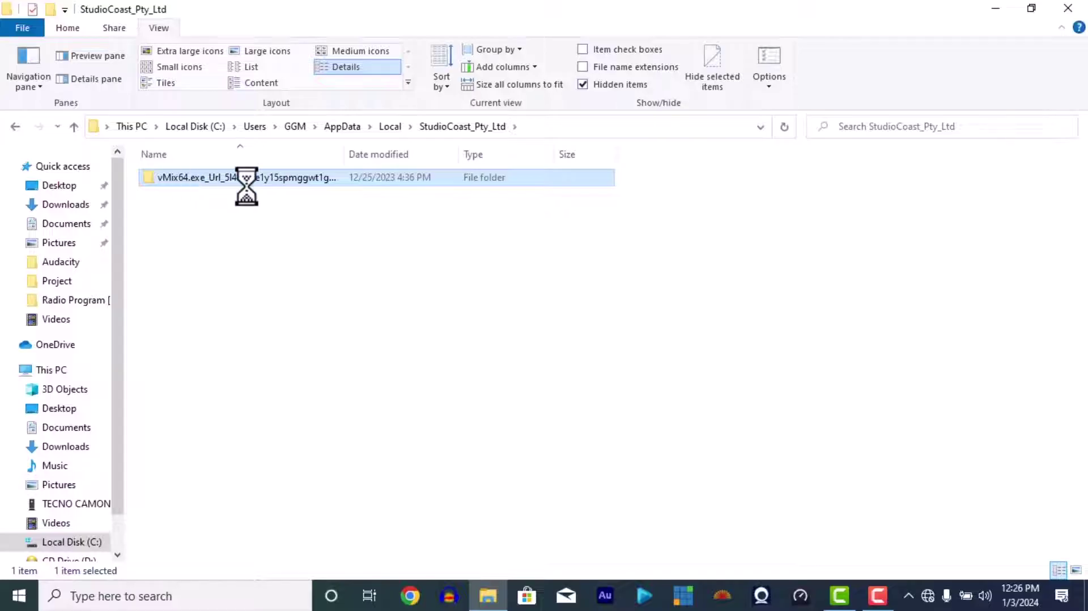
right_click(190, 178)
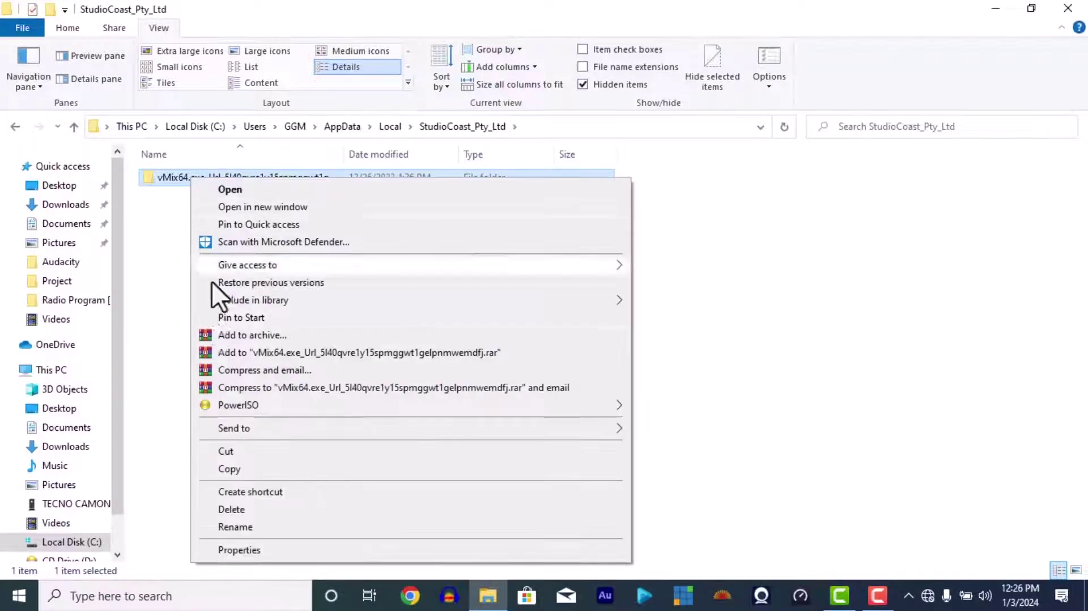
left_click(222, 503)
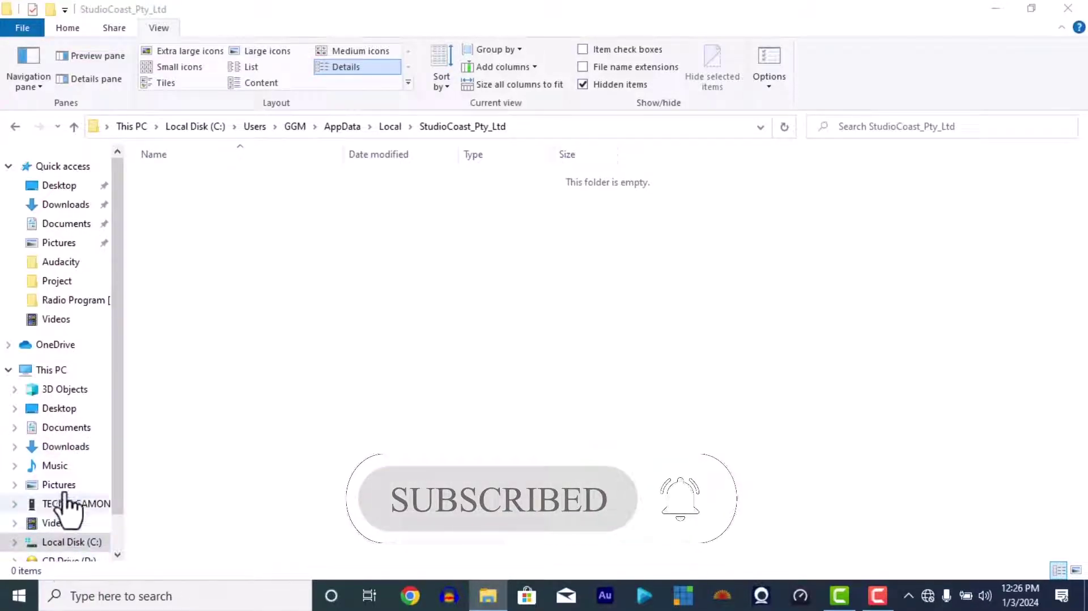
left_click(65, 369)
Open Local Disk (C:) > Windows > System32
left_click(437, 308)
double_click(437, 308)
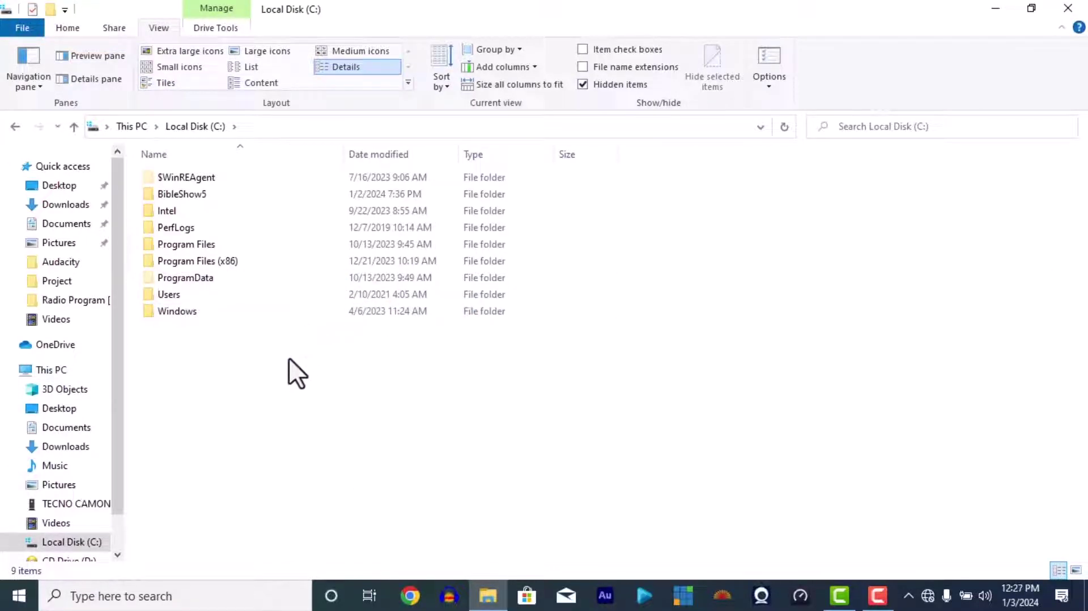
left_click(224, 311)
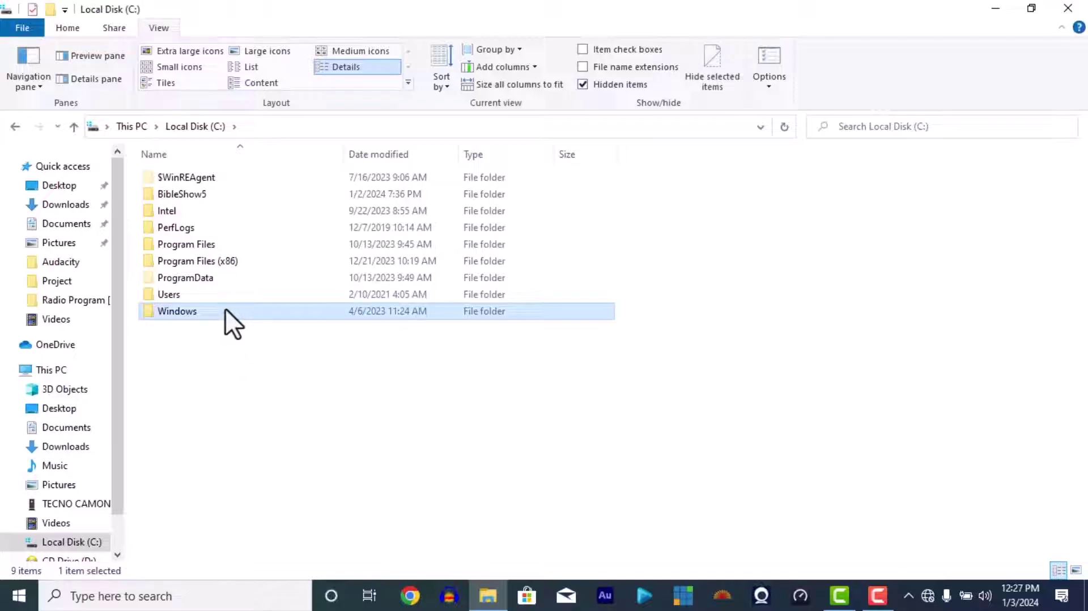
double_click(179, 311)
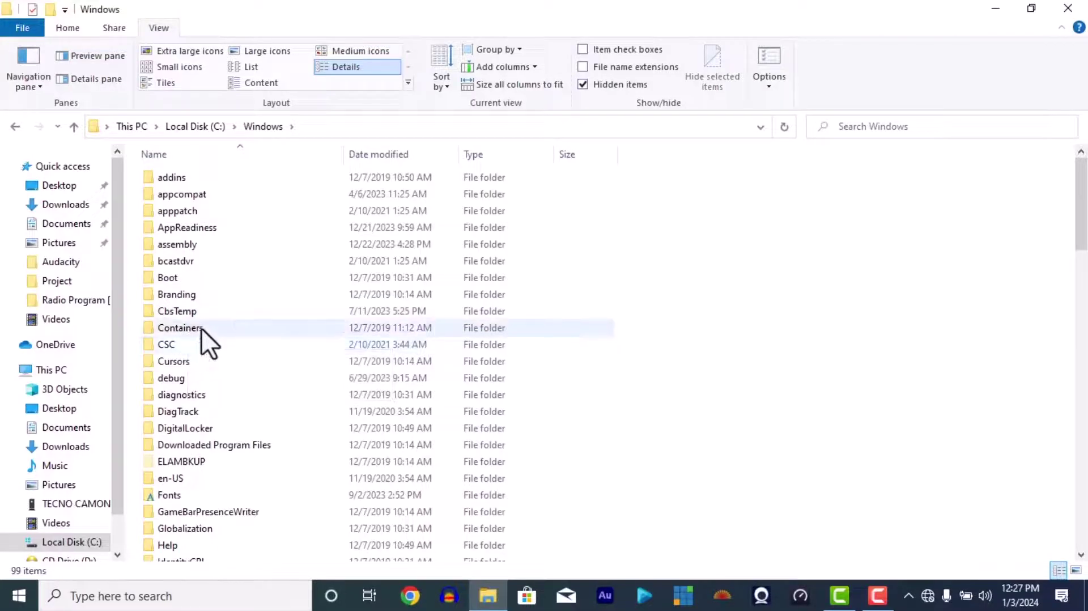
scroll(233, 266, "down", 2)
scroll(236, 264, "down", 4)
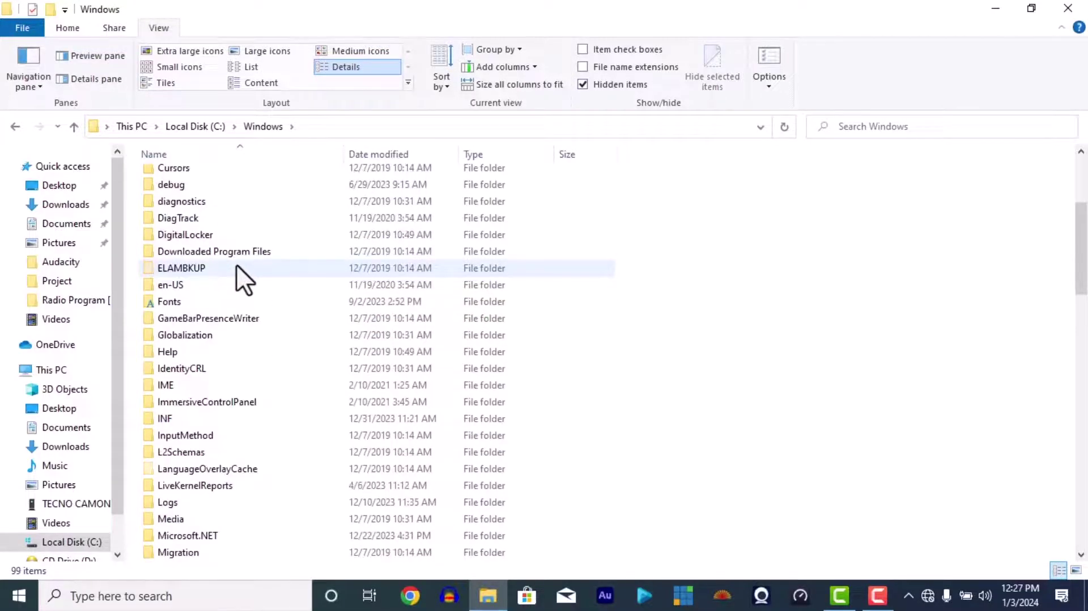
scroll(236, 266, "down", 8)
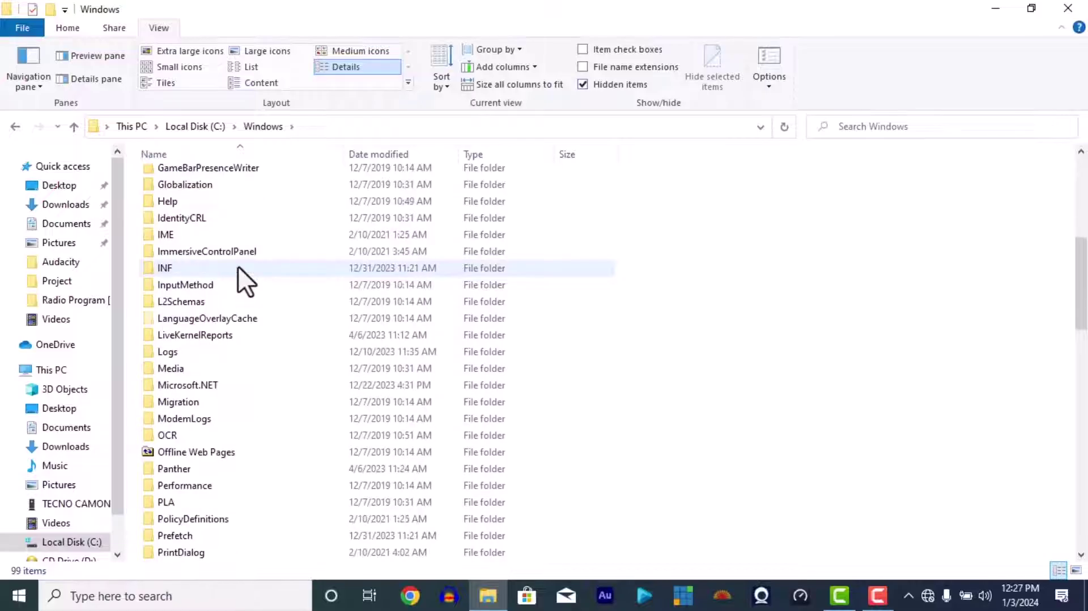
scroll(239, 270, "up", 1)
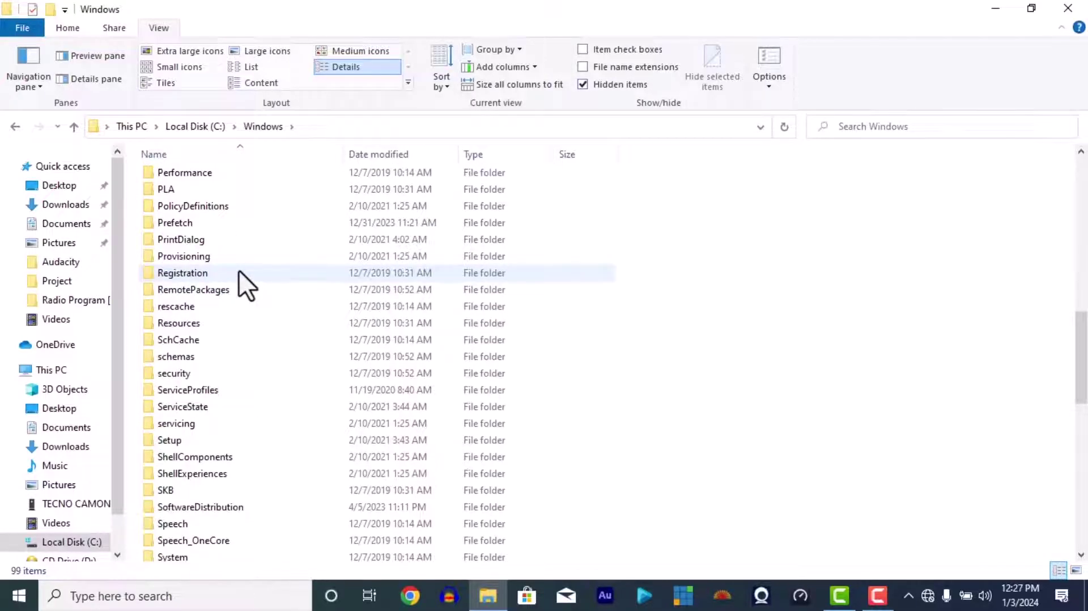
scroll(239, 269, "down", 1)
scroll(239, 270, "down", 1)
scroll(239, 270, "down", 2)
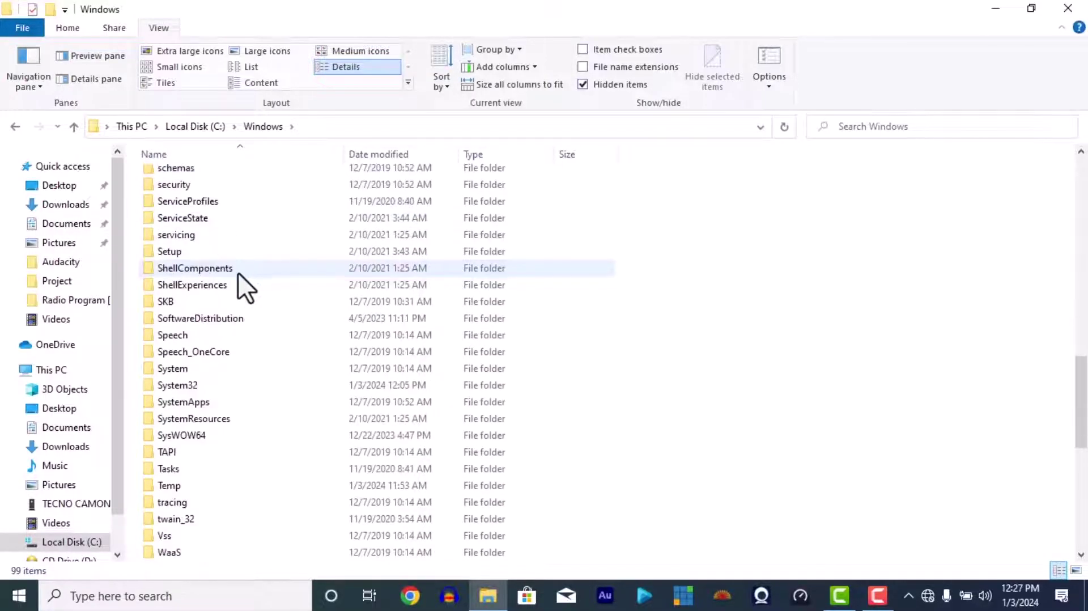
scroll(237, 272, "down", 2)
scroll(237, 272, "up", 2)
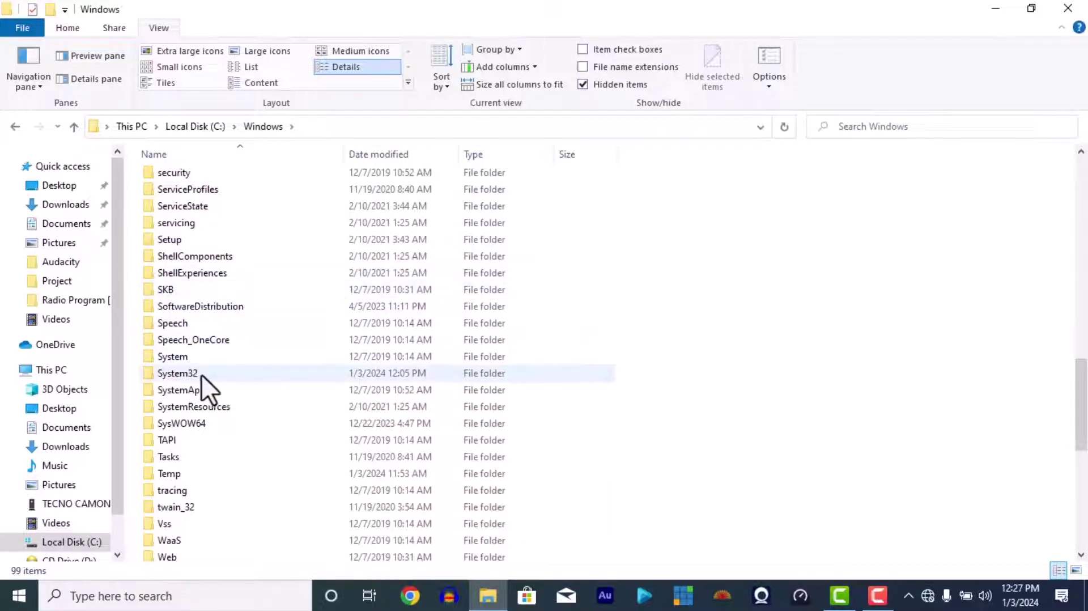
left_click(203, 373)
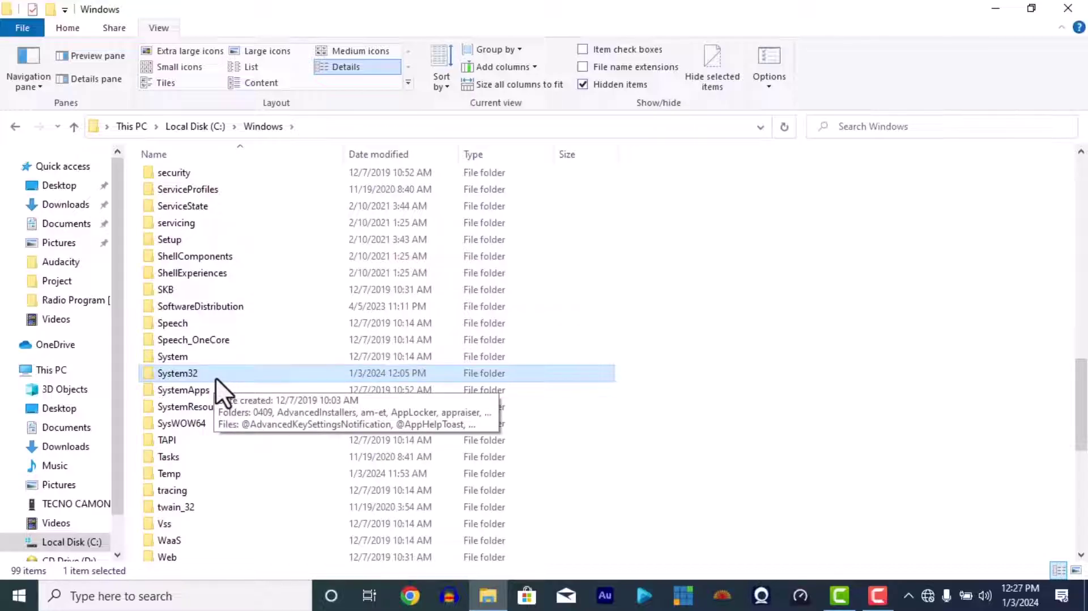
double_click(215, 377)
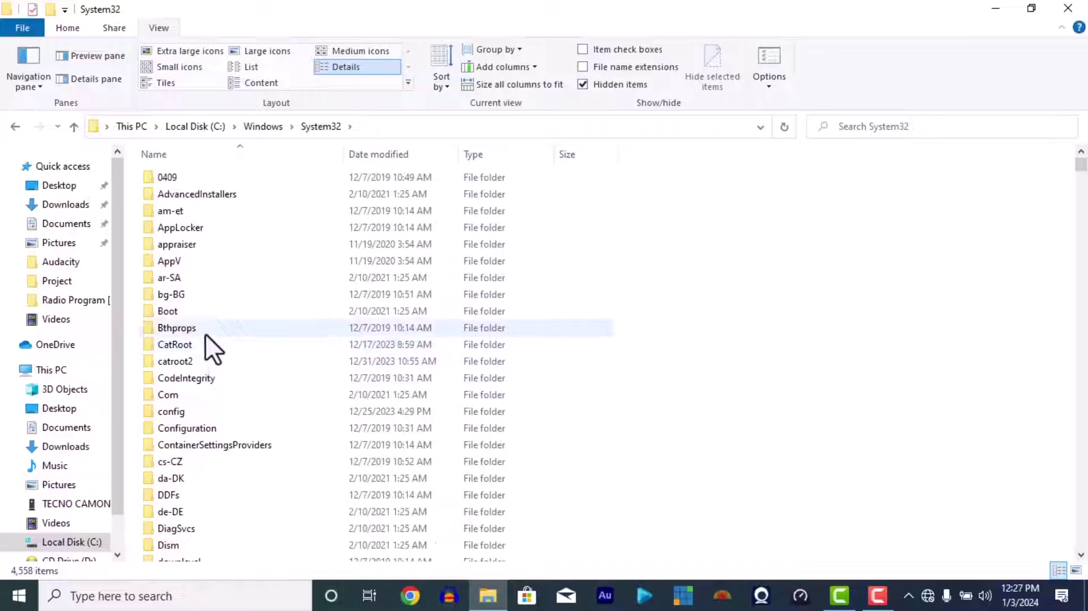
Open drivers > etc, then open the extensionless hosts file
scroll(205, 333, "down", 7)
scroll(205, 332, "down", 2)
scroll(206, 332, "up", 3)
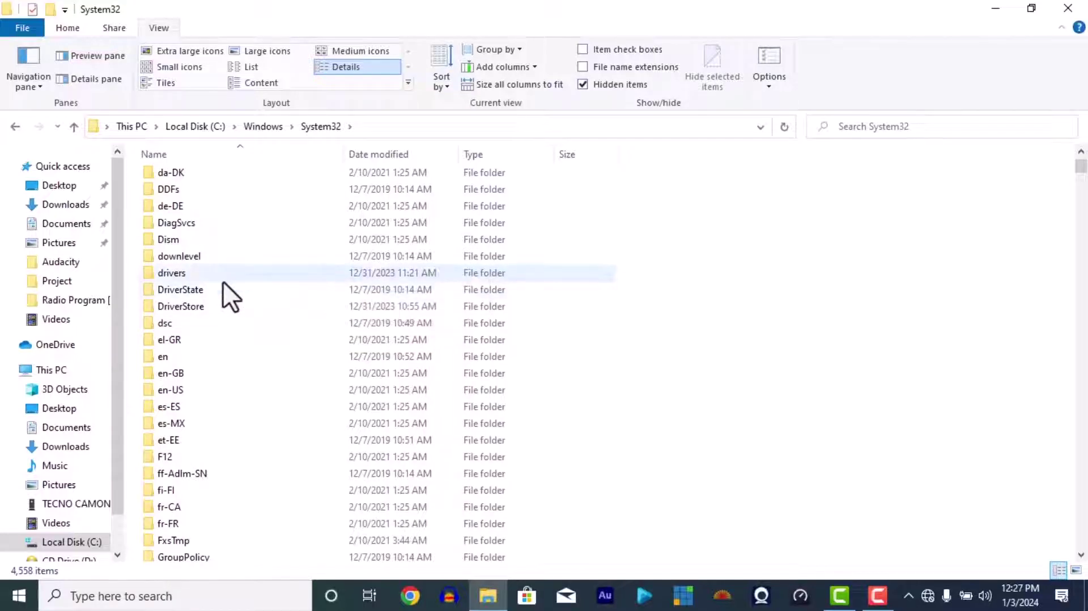
double_click(199, 271)
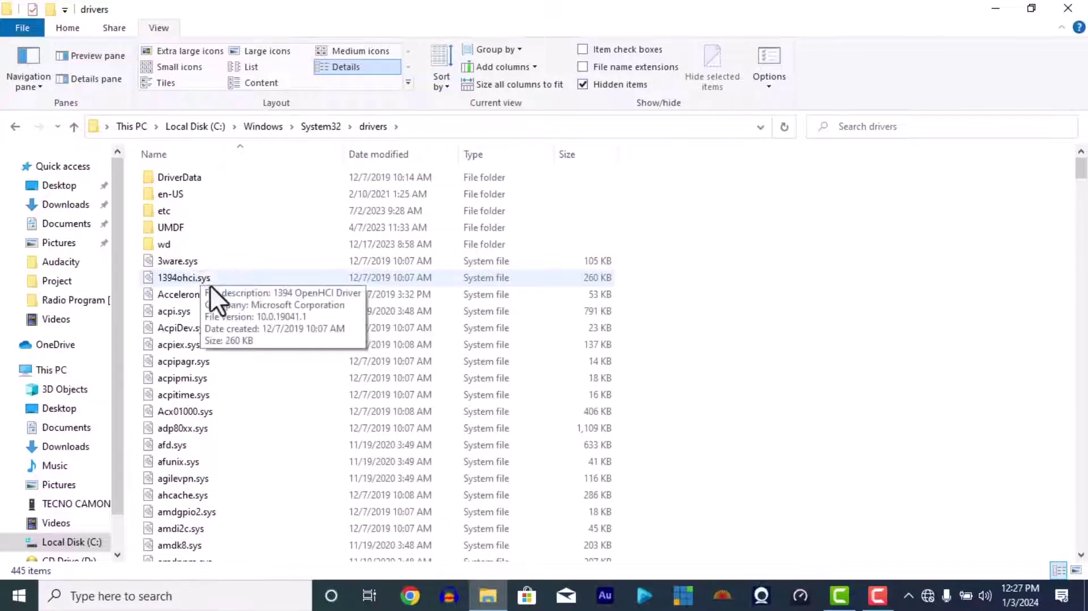
scroll(212, 289, "down", 5)
scroll(219, 305, "up", 5)
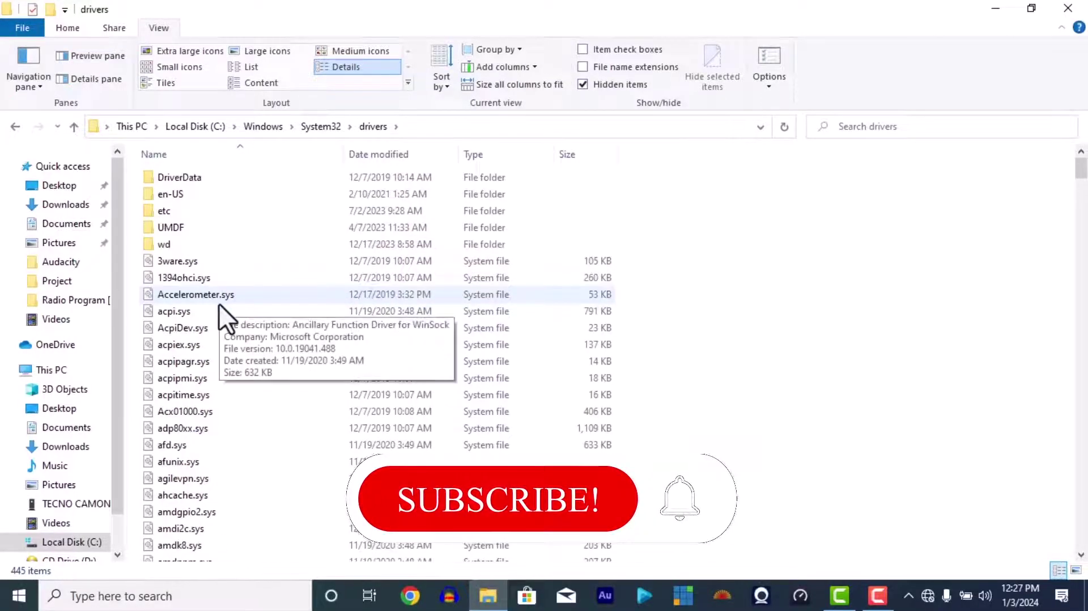
left_click(209, 215)
double_click(209, 216)
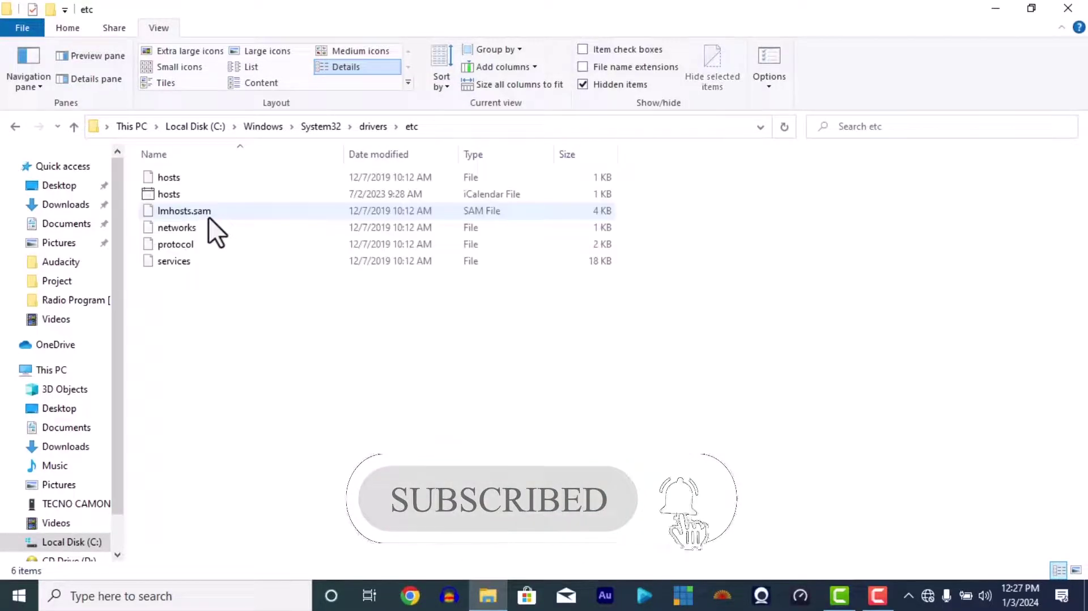
left_click(233, 127)
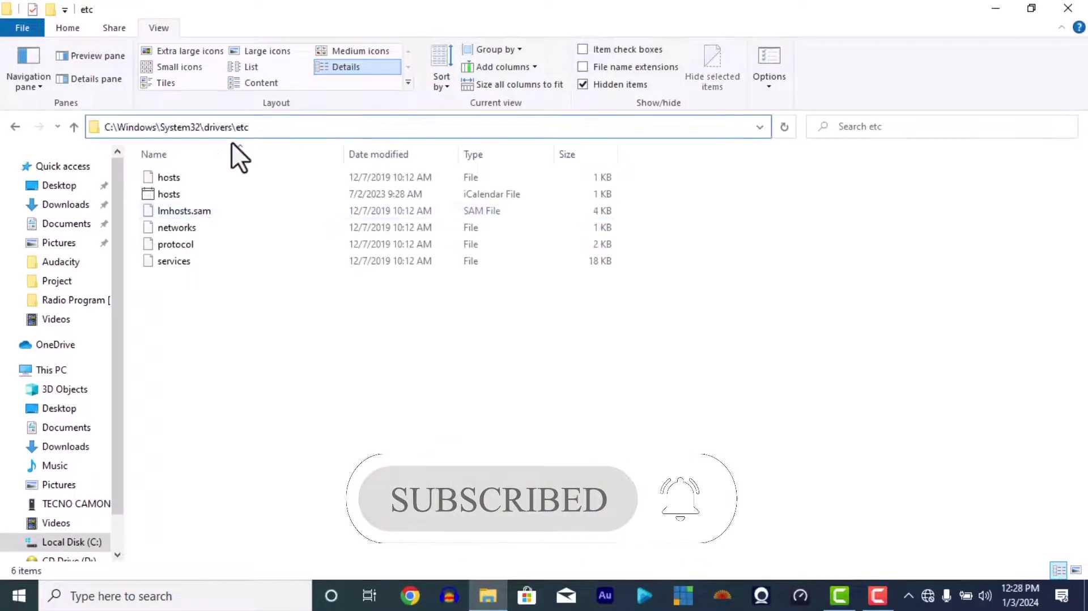
left_click(192, 178)
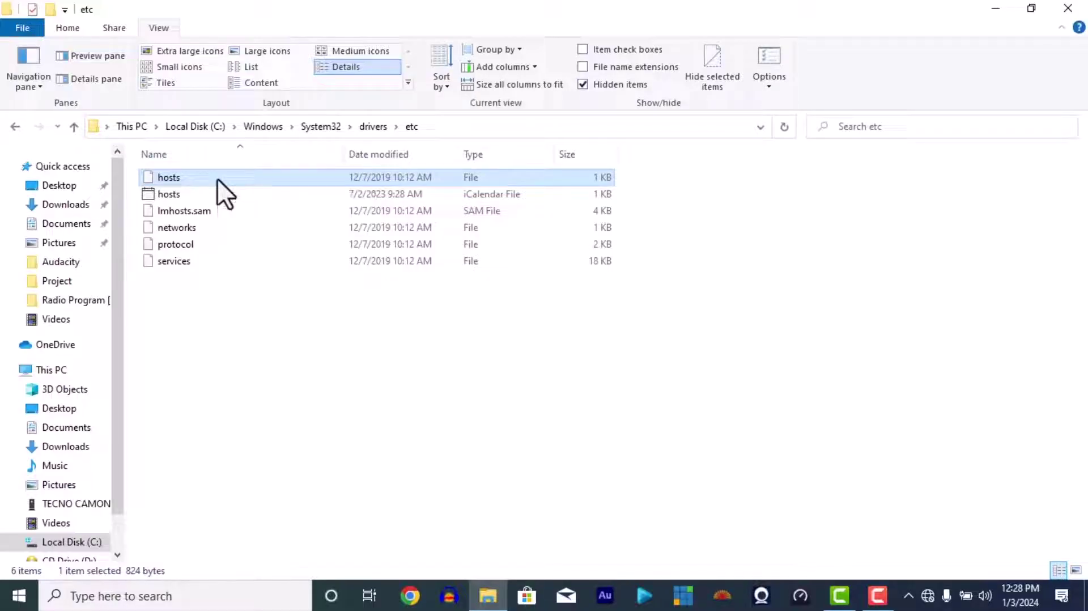
double_click(217, 178)
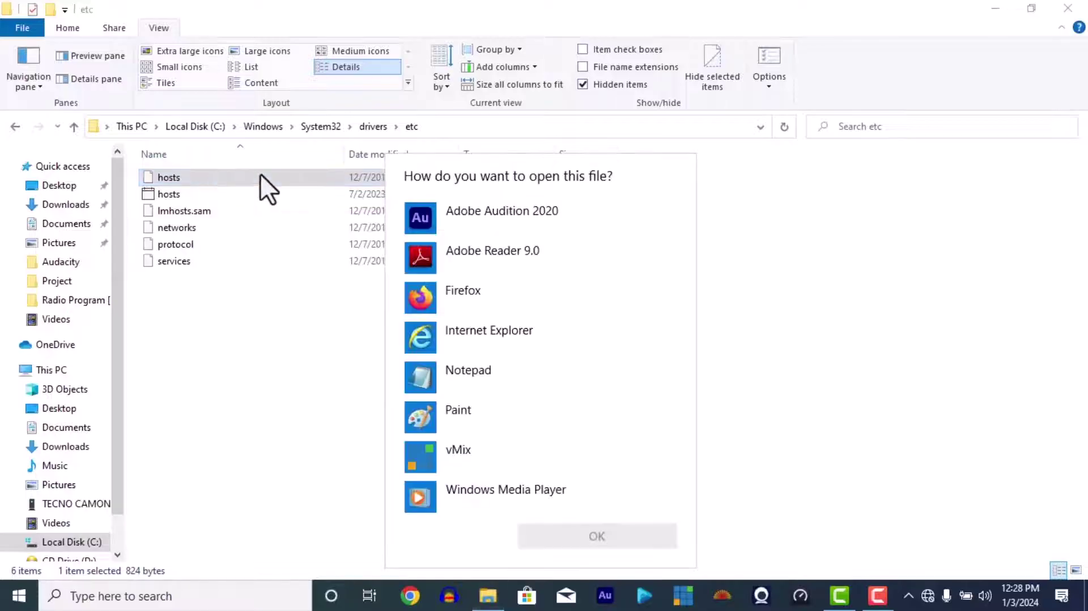
Open hosts in Notepad, then minimize File Explorer and the hosts window
left_click(583, 535)
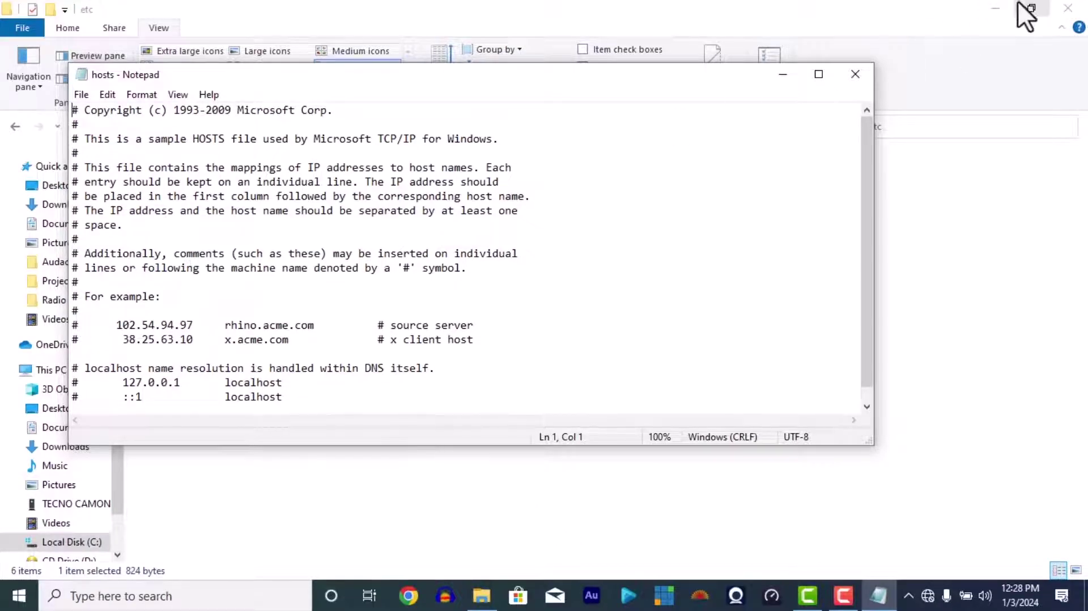
left_click(995, 8)
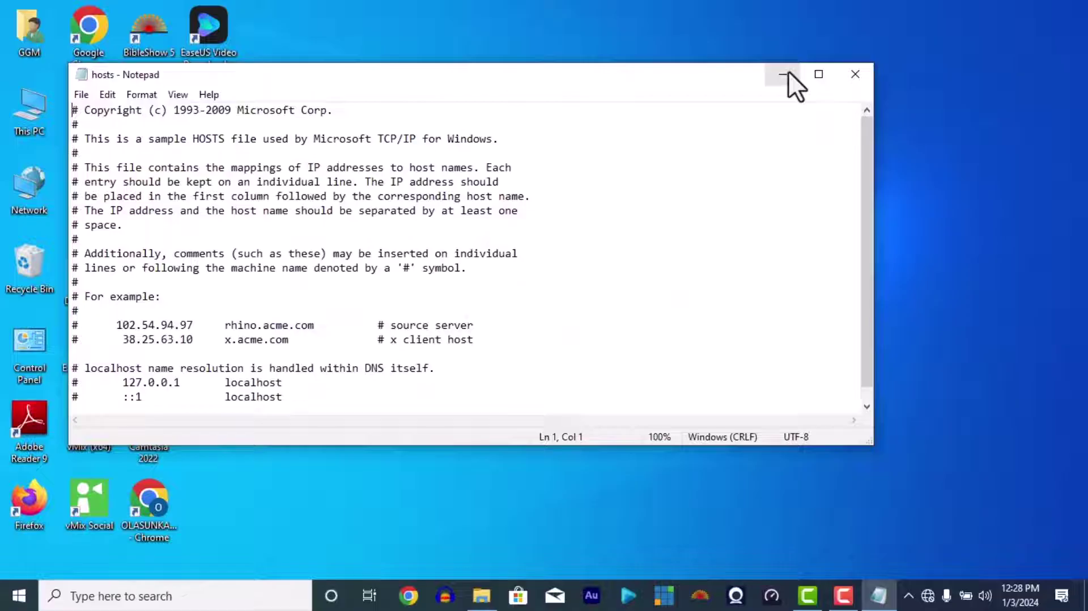
left_click(787, 72)
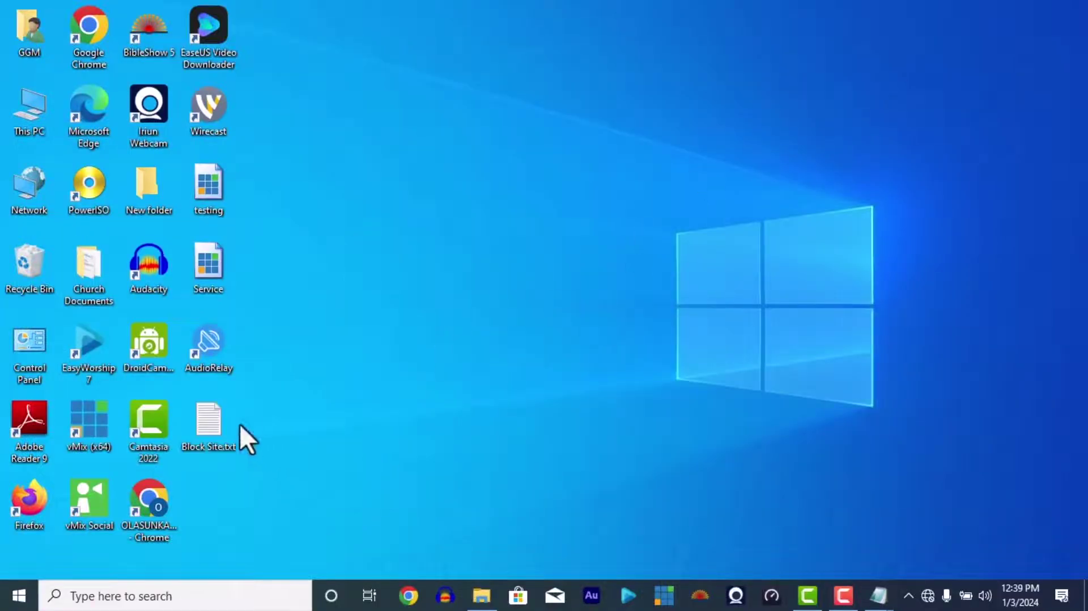
Open Block Site.txt, correct 'ikely' to 'likely' and save it
double_click(212, 430)
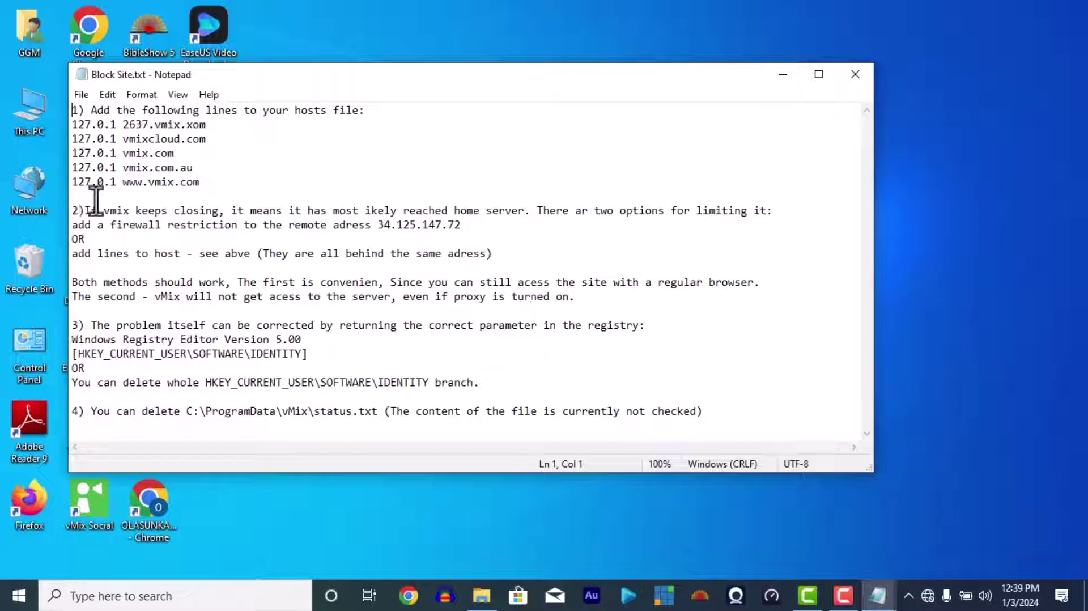
left_click(363, 210)
type("l")
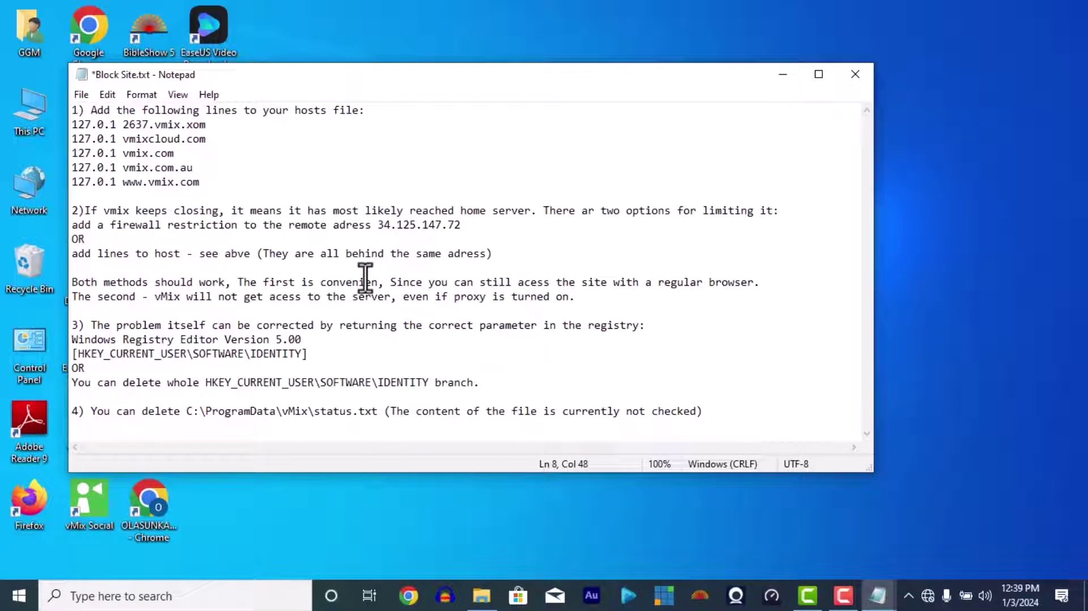
key("ctrl+s")
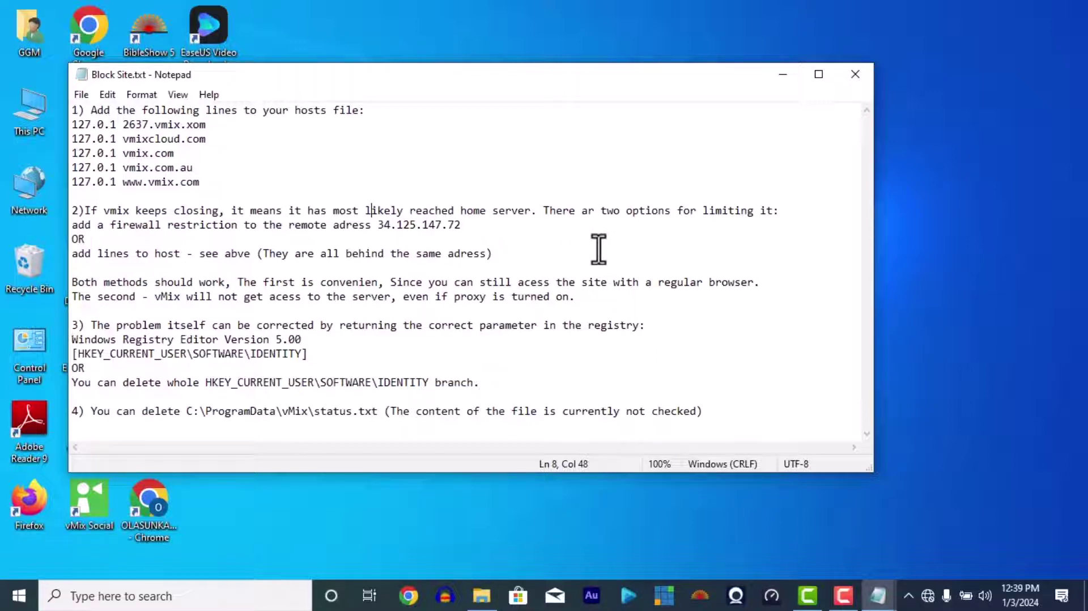
Copy the five vMix host lines, close the duplicate hosts window and bring hosts forward
left_click_drag(72, 125, 203, 185)
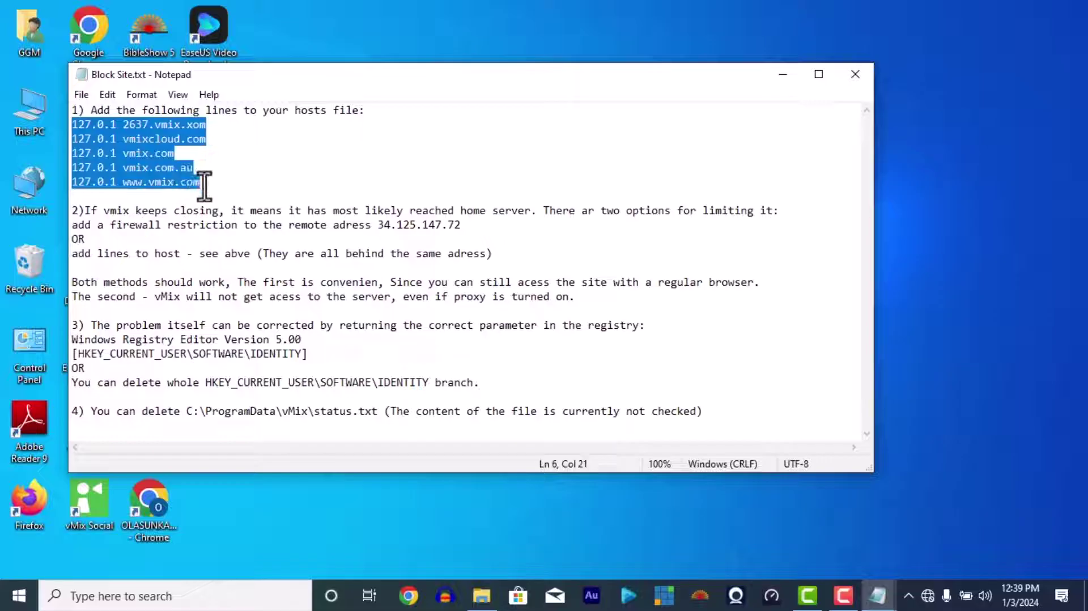
right_click(150, 158)
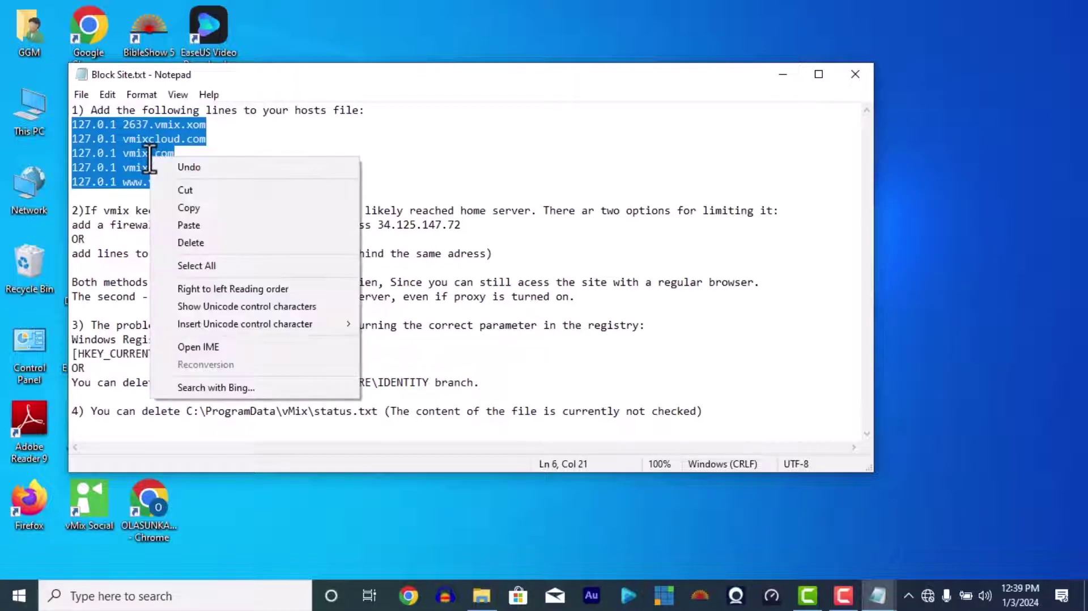
left_click(209, 208)
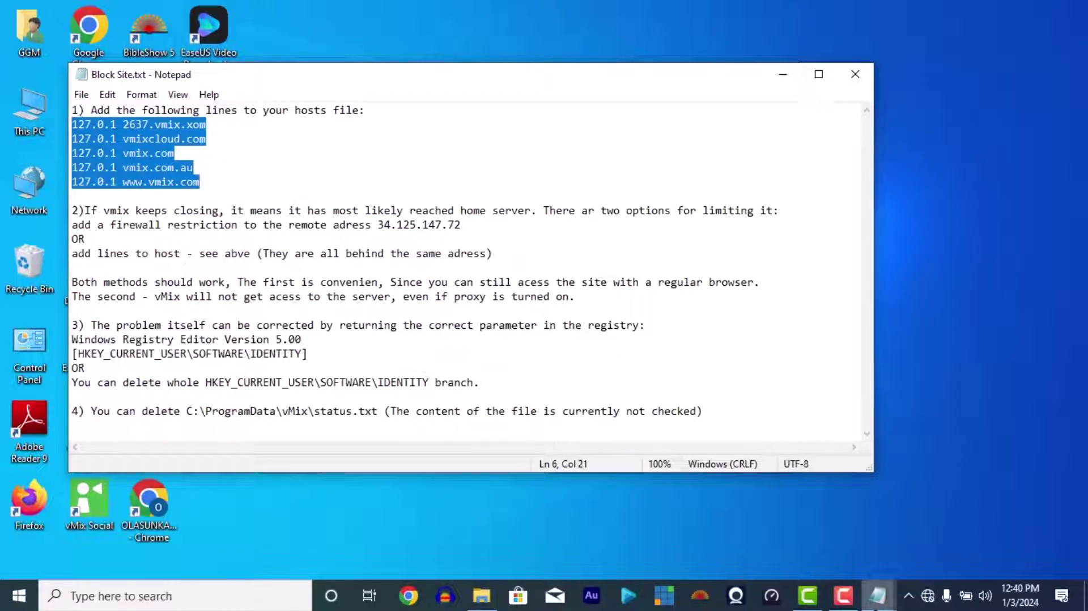
left_click(876, 595)
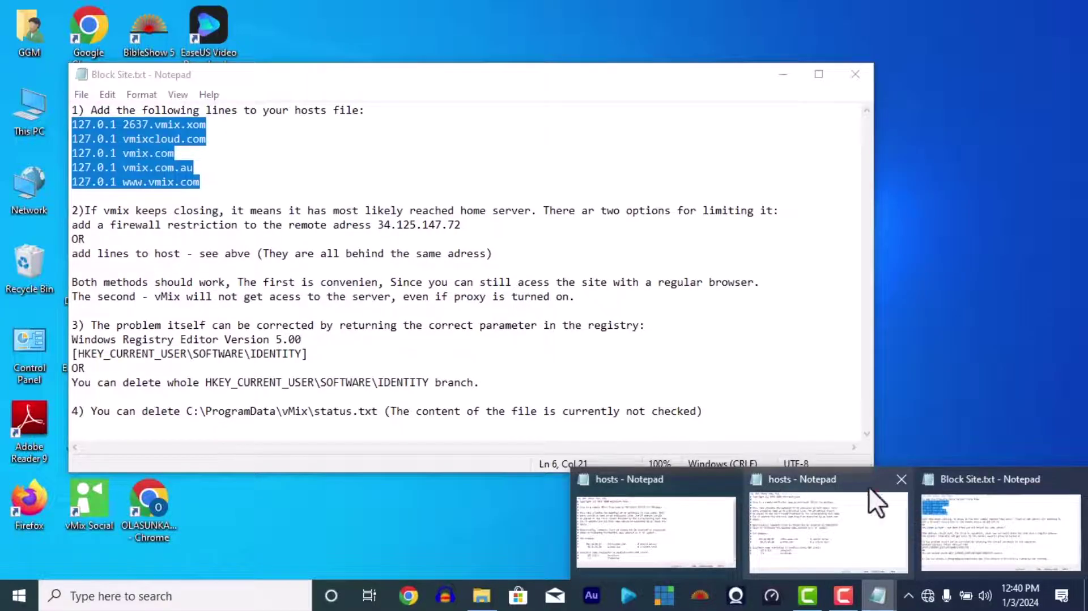
left_click(900, 480)
left_click(784, 517)
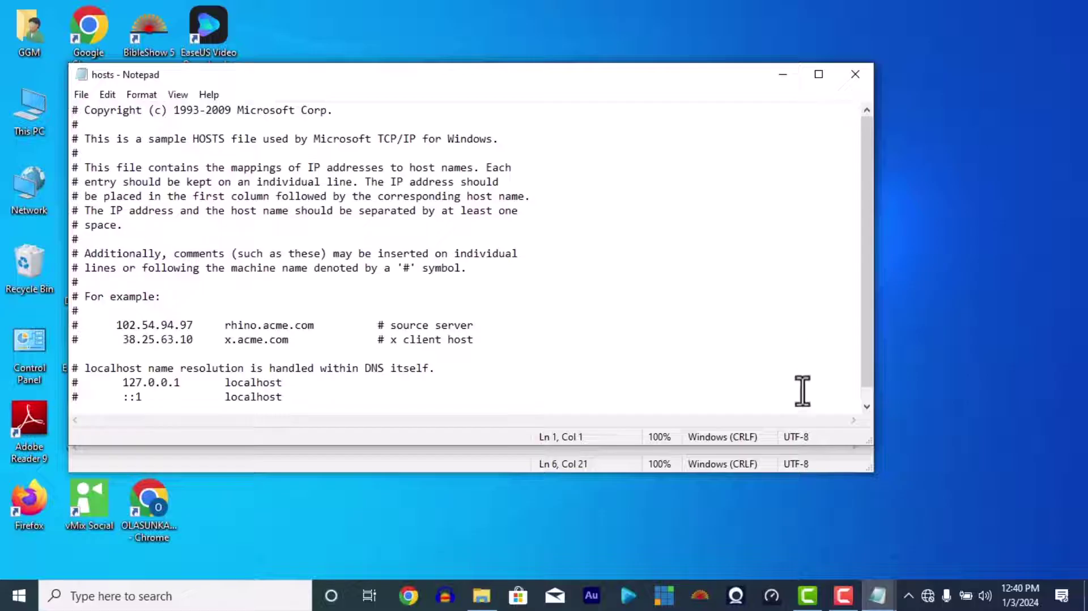
Enlarge the hosts window and paste the five vMix lines below the localhost entries
left_click_drag(794, 444, 796, 494)
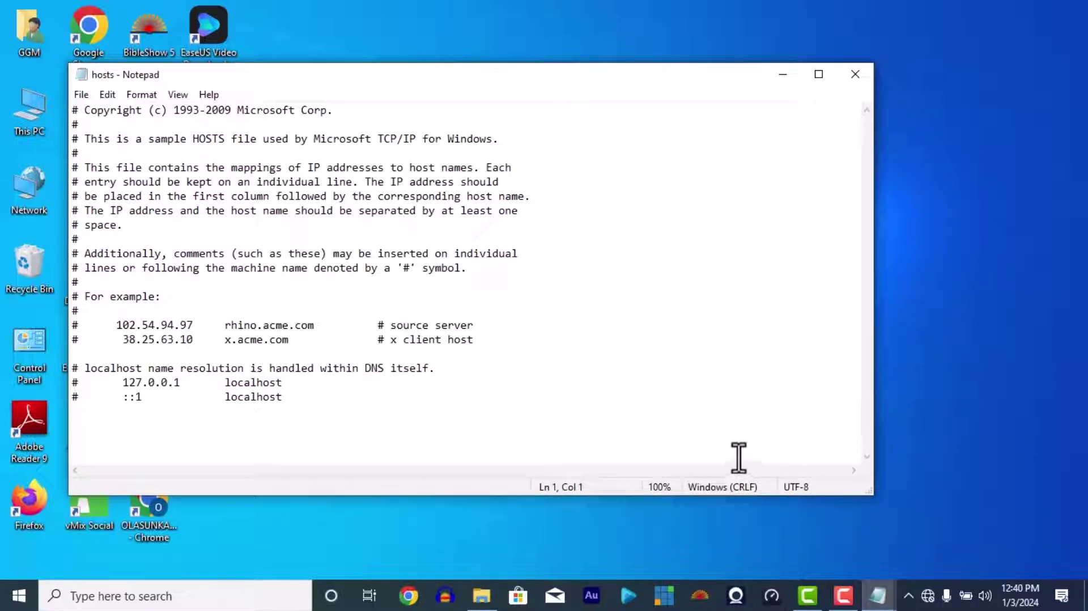
left_click(482, 416)
left_click(372, 403)
left_click(365, 433)
key("ctrl+v")
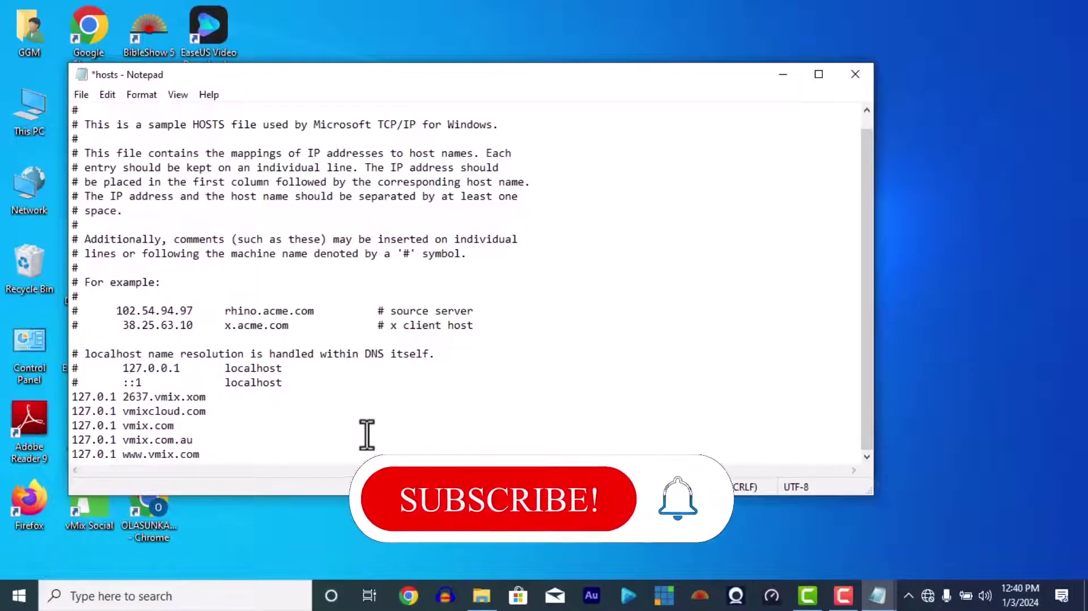
Indent each pasted 127.0.1 line with a tab
left_click(71, 397)
key("Tab")
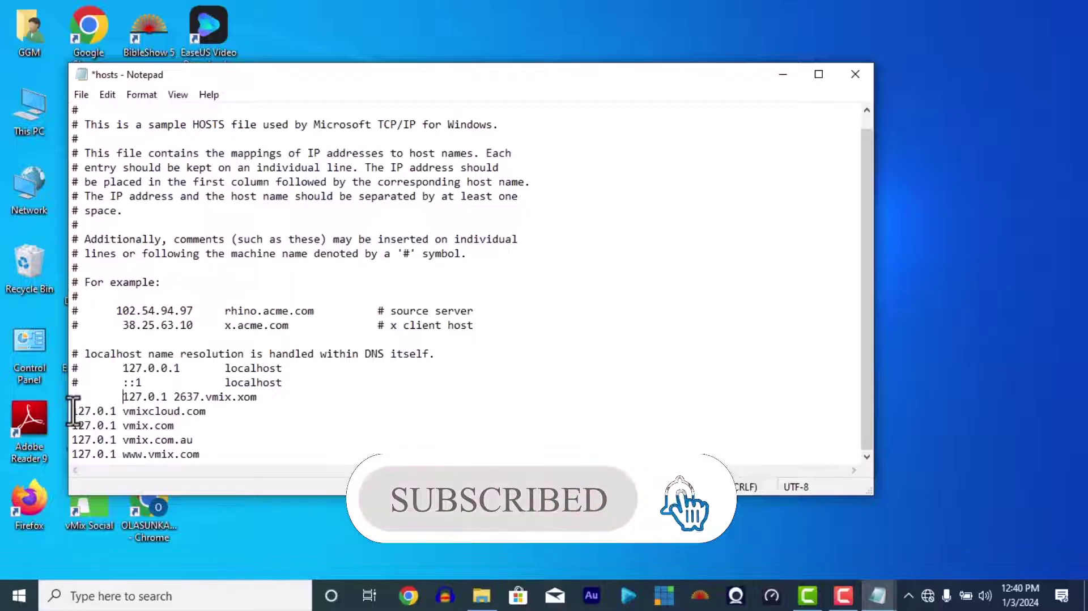
left_click(72, 410)
key("Tab")
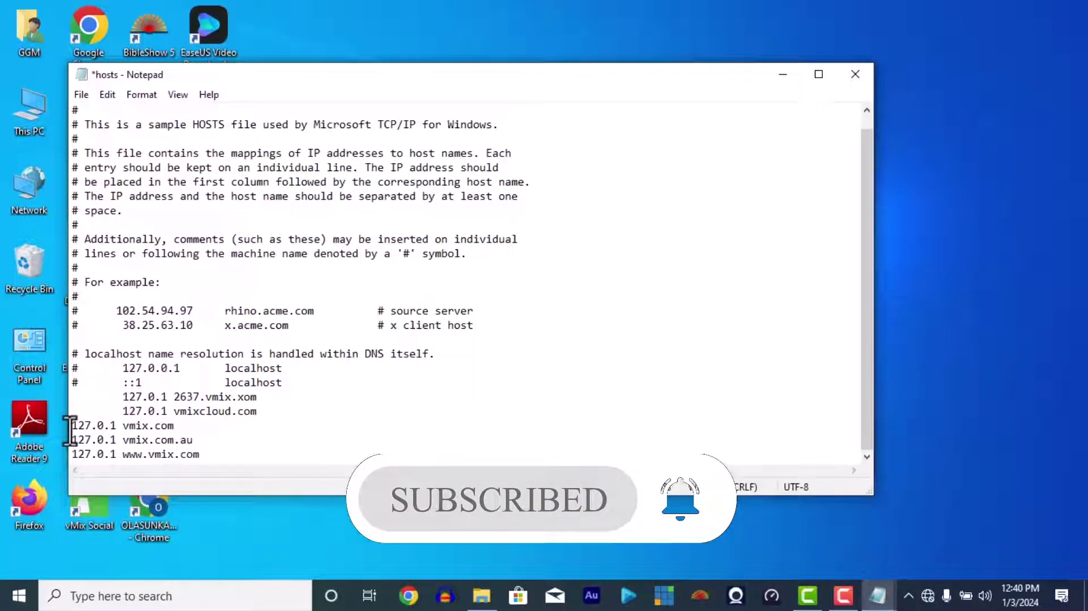
key("End")
left_click(72, 424)
key("Tab")
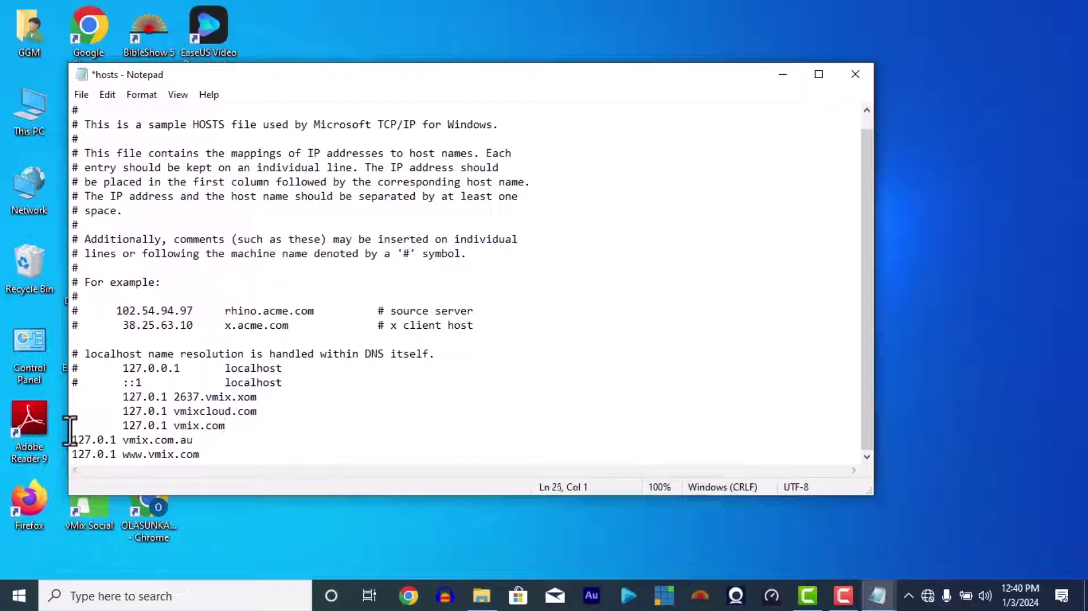
key("Tab")
key("Tab")
key("Right")
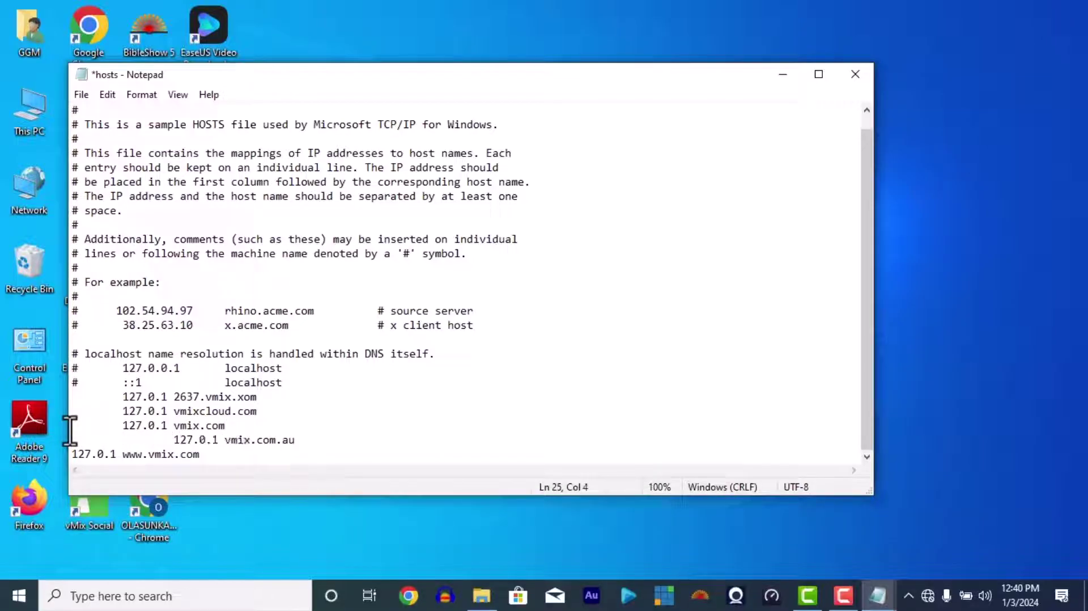
key("BackSpace")
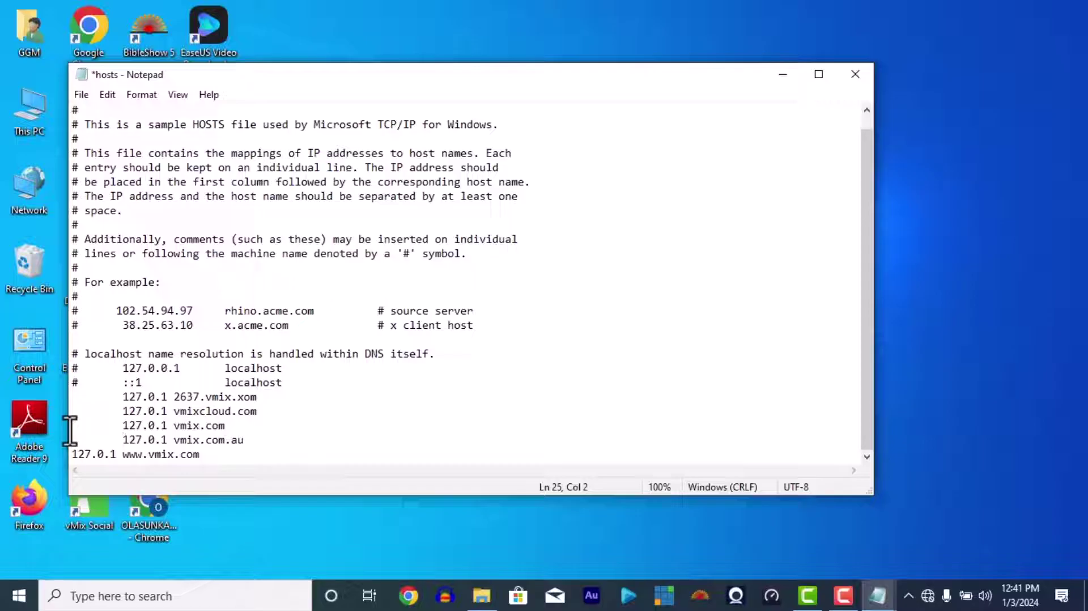
key("Tab")
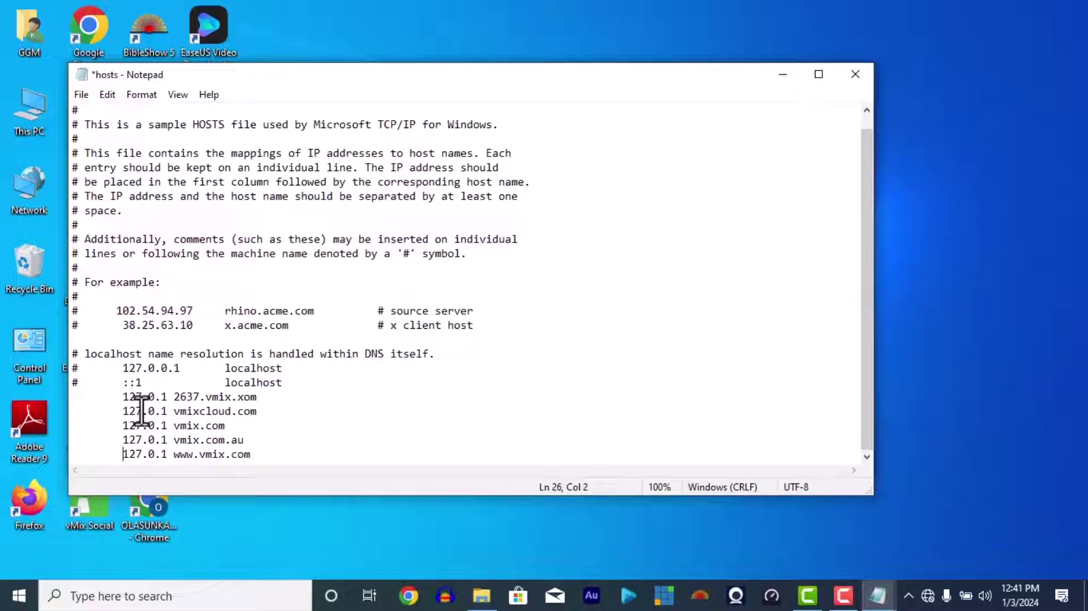
left_click(173, 398)
key("Tab")
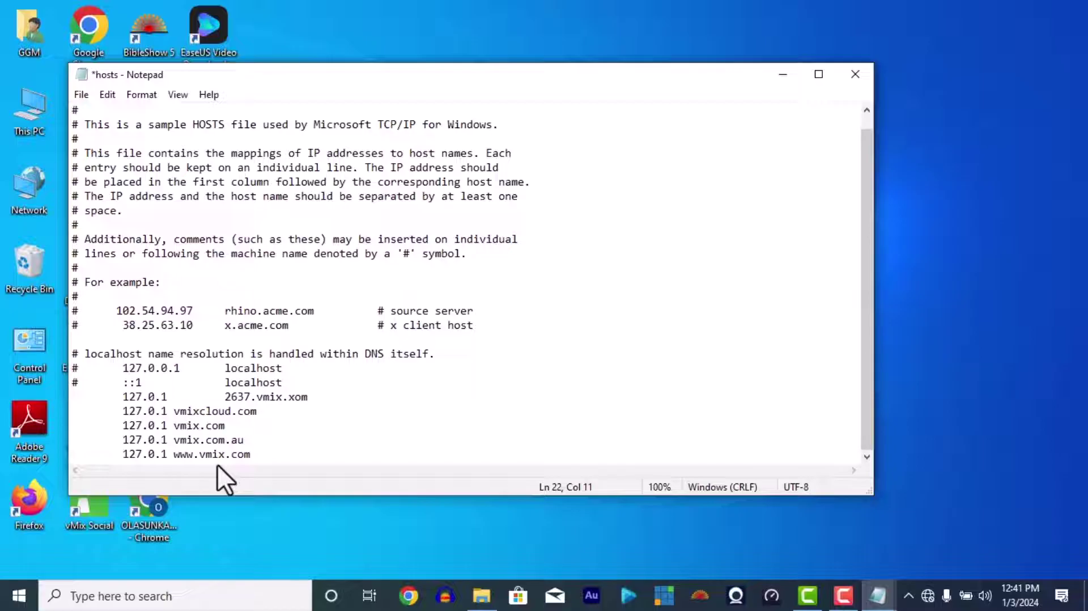
key("Down")
key("Left")
key("Left")
key("Left")
key("Left")
key("Left")
key("Left")
key("Left")
key("Left")
key("Tab")
key("Left")
key("Left")
key("Left")
key("Left")
key("Left")
key("Left")
key("Left")
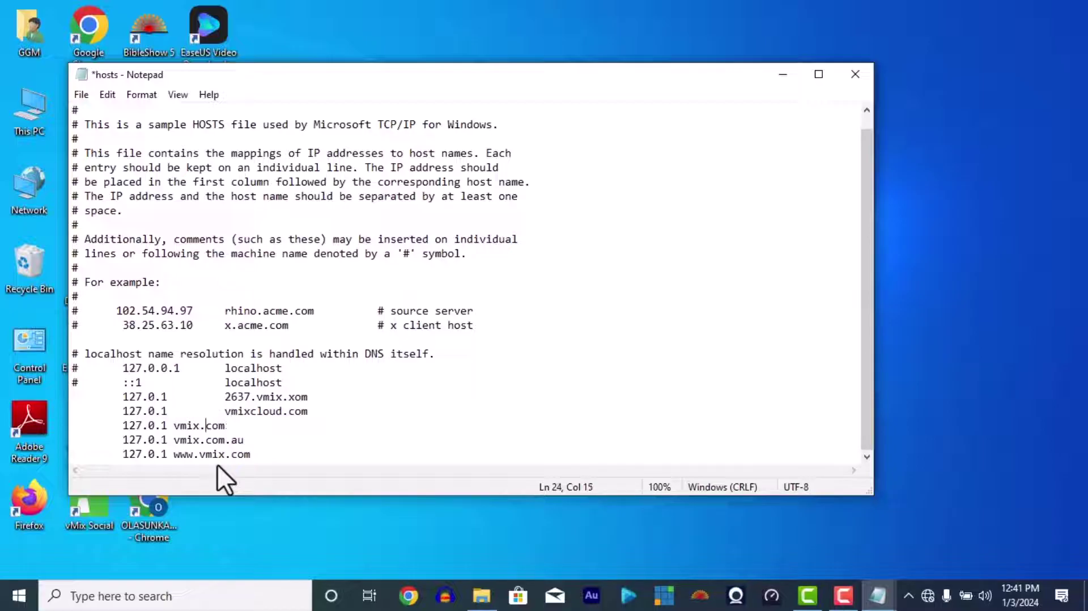
key("Tab")
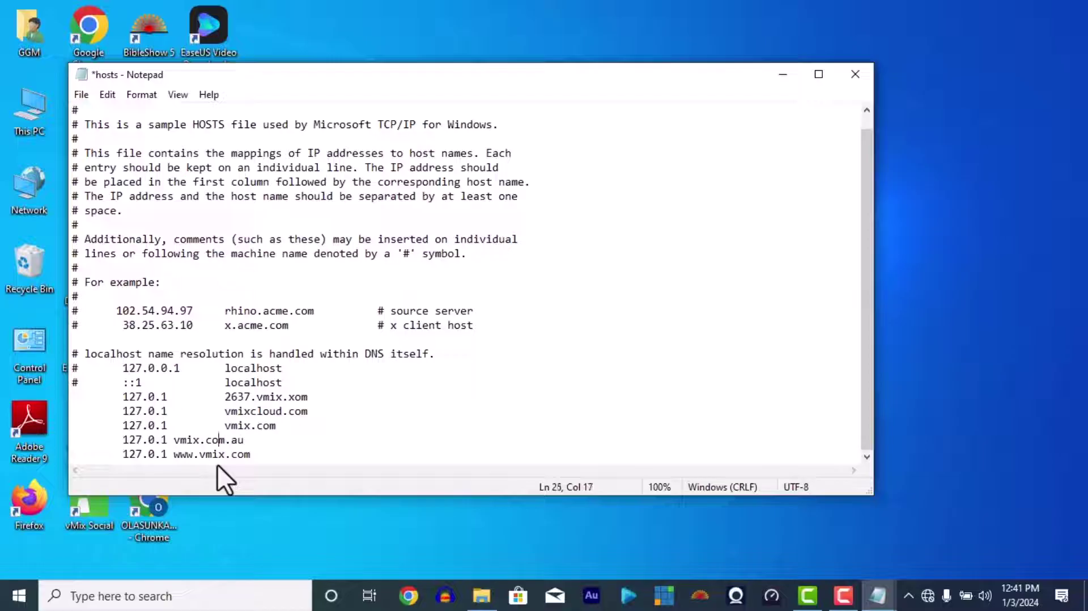
key("Tab")
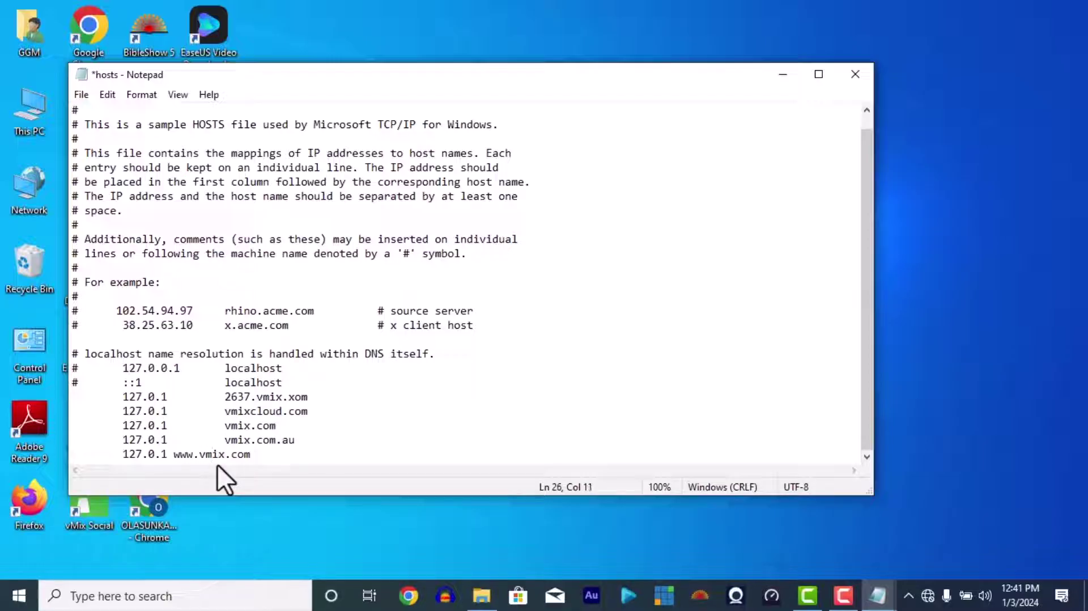
key("Left")
key("Tab")
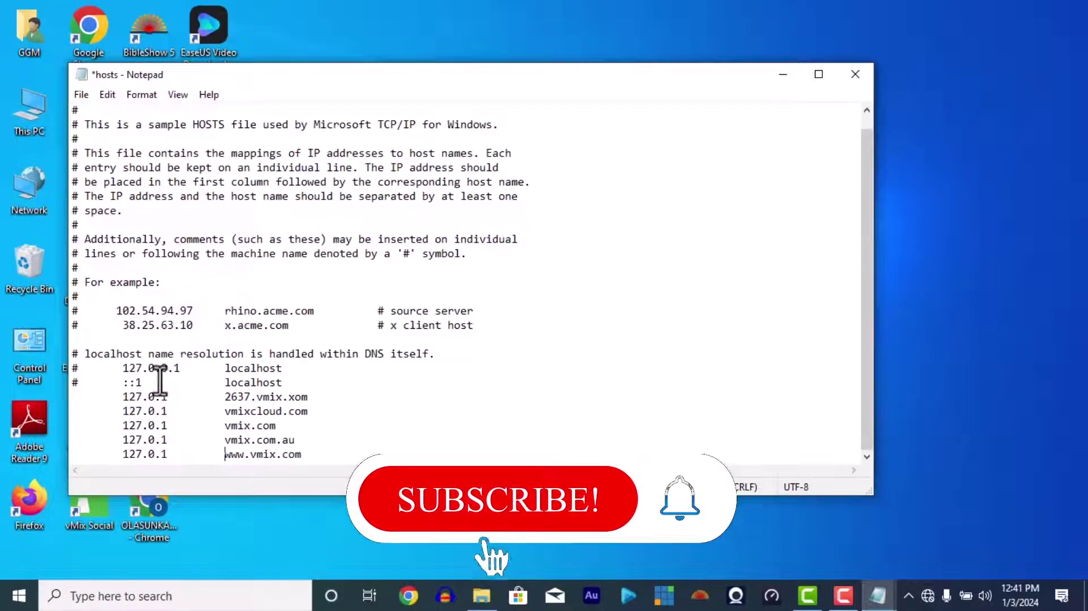
left_click(84, 95)
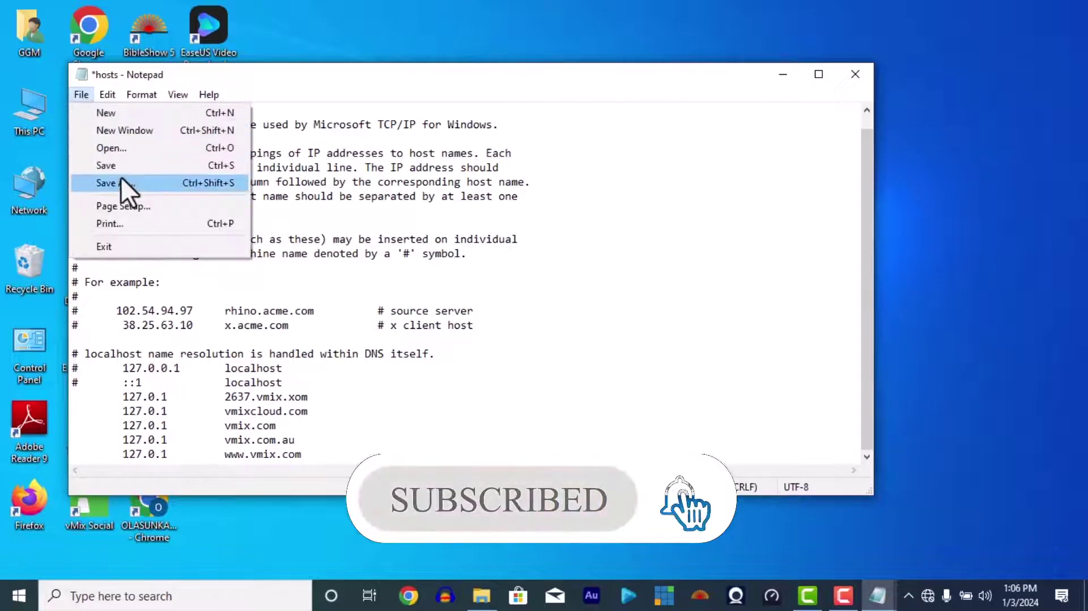
Try saving as All Files over etc\hosts, then dismiss the permission-denied error
left_click(121, 181)
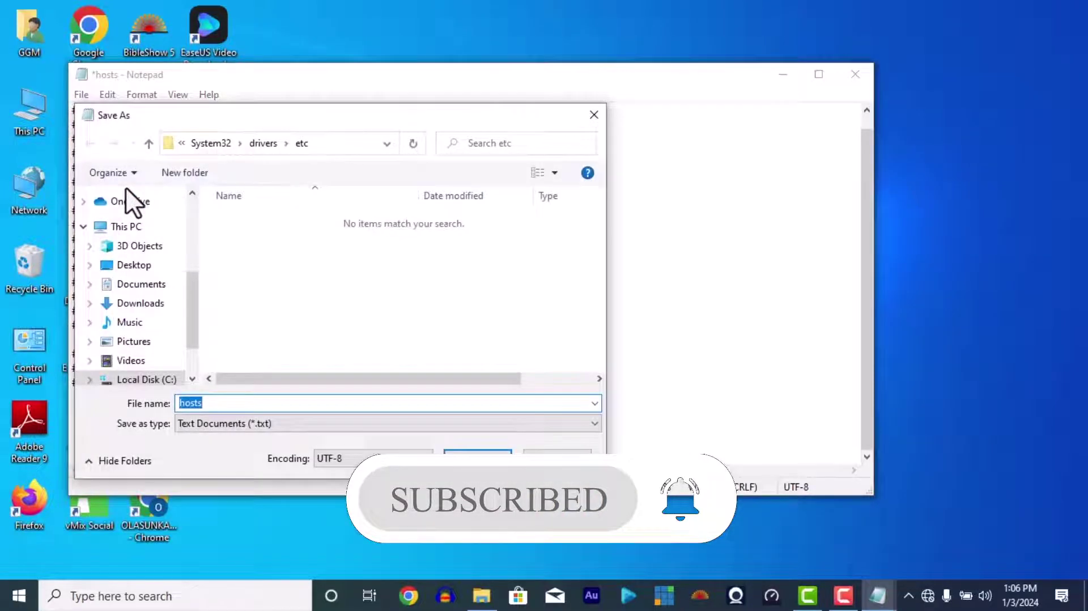
left_click(341, 429)
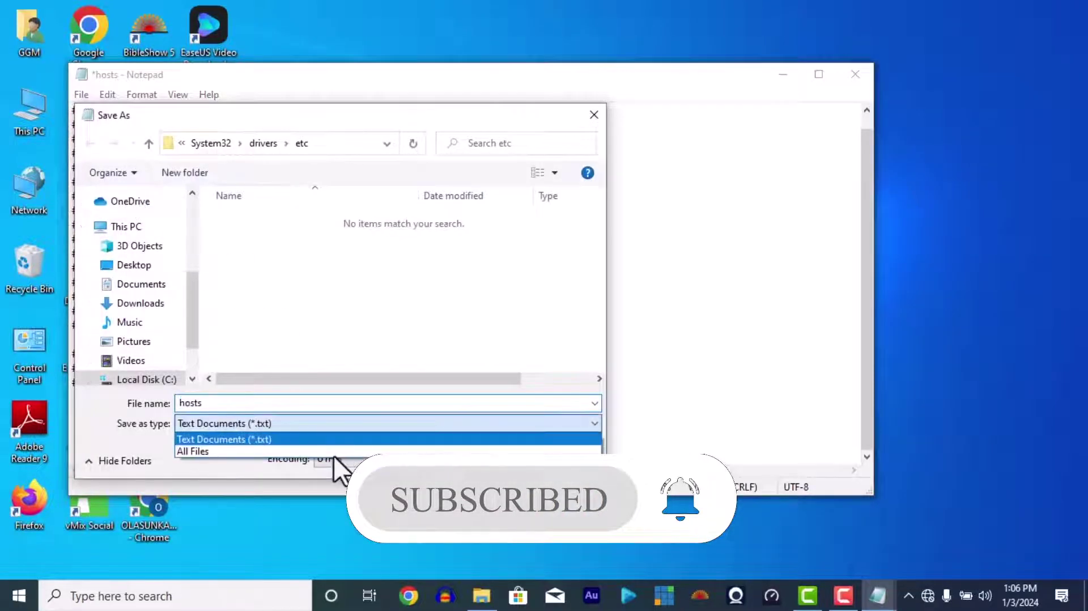
left_click(333, 454)
left_click(333, 219)
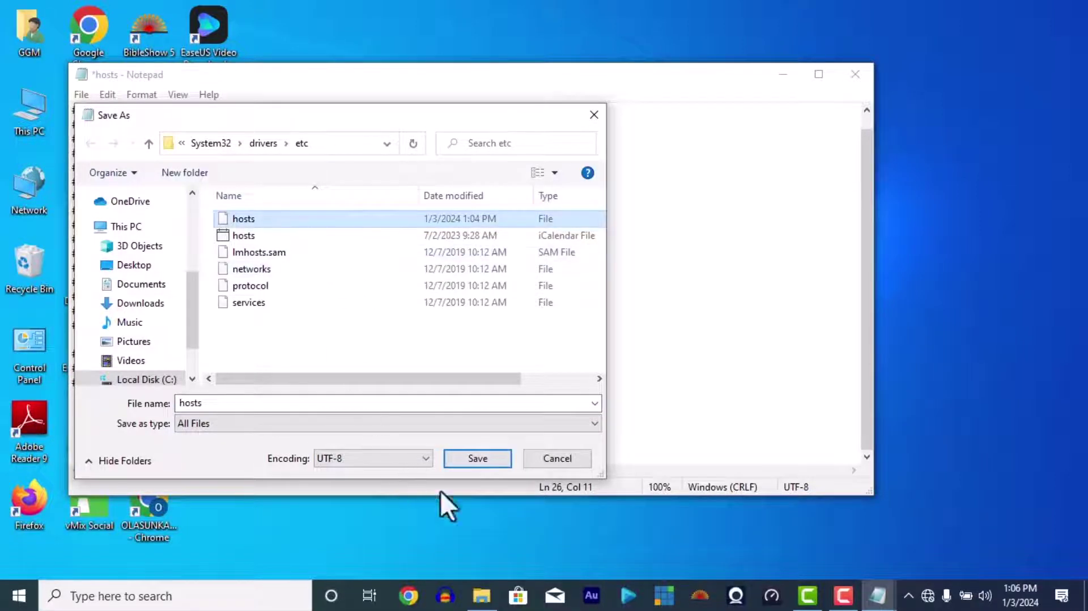
left_click(471, 461)
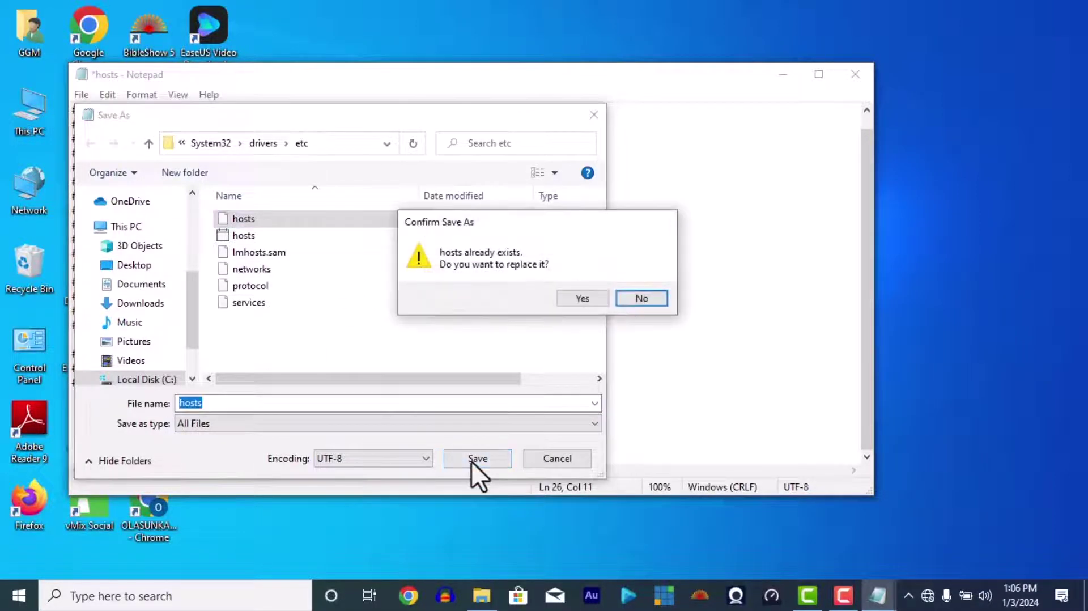
left_click(564, 298)
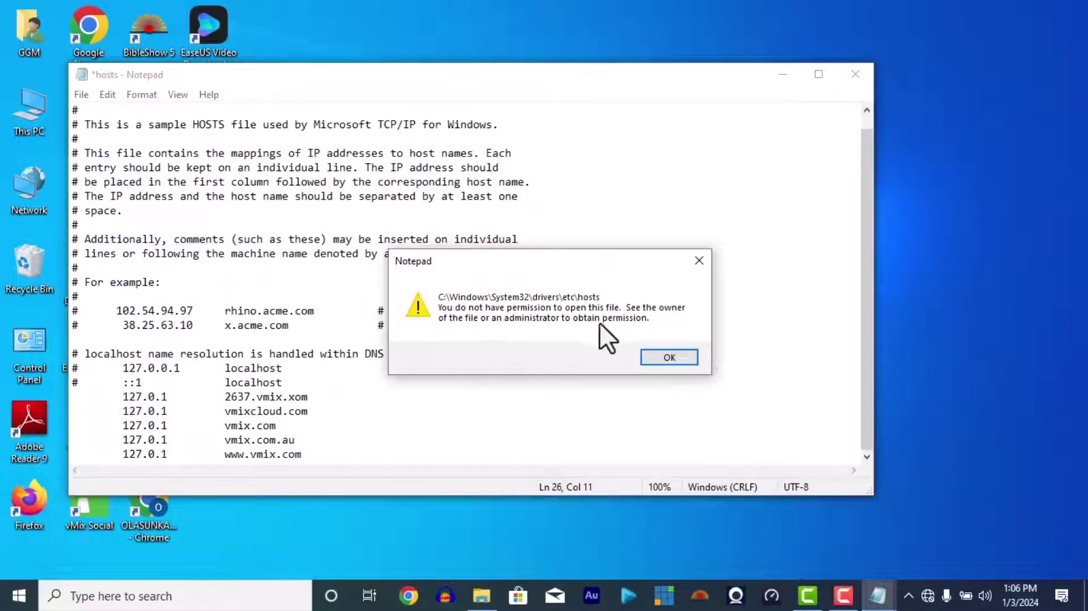
left_click(668, 358)
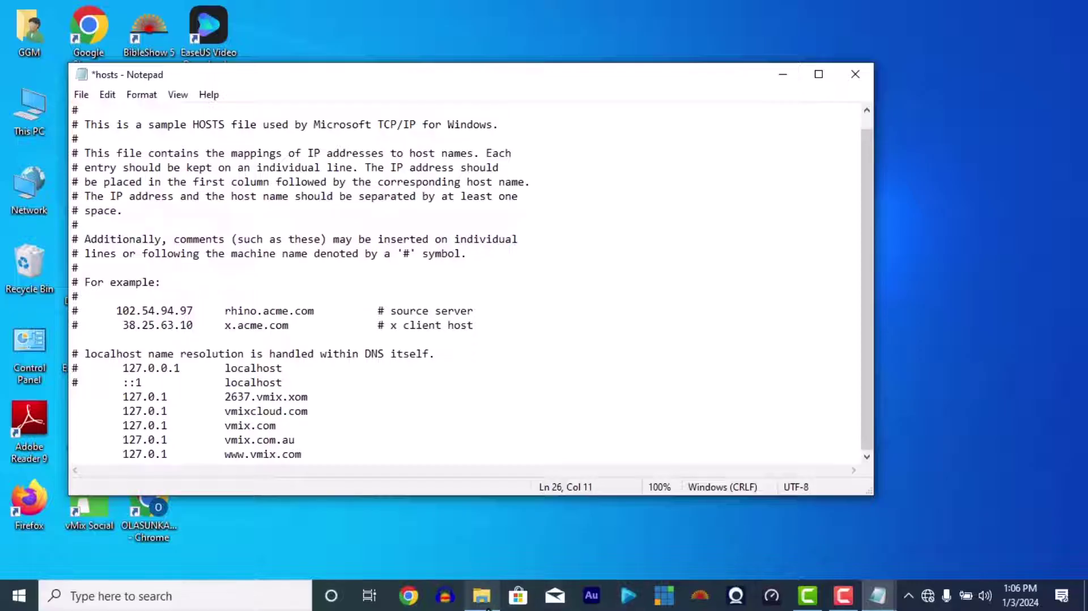
Move the etc folder window aside and save the edited file to the Desktop as hosts
left_click(476, 509)
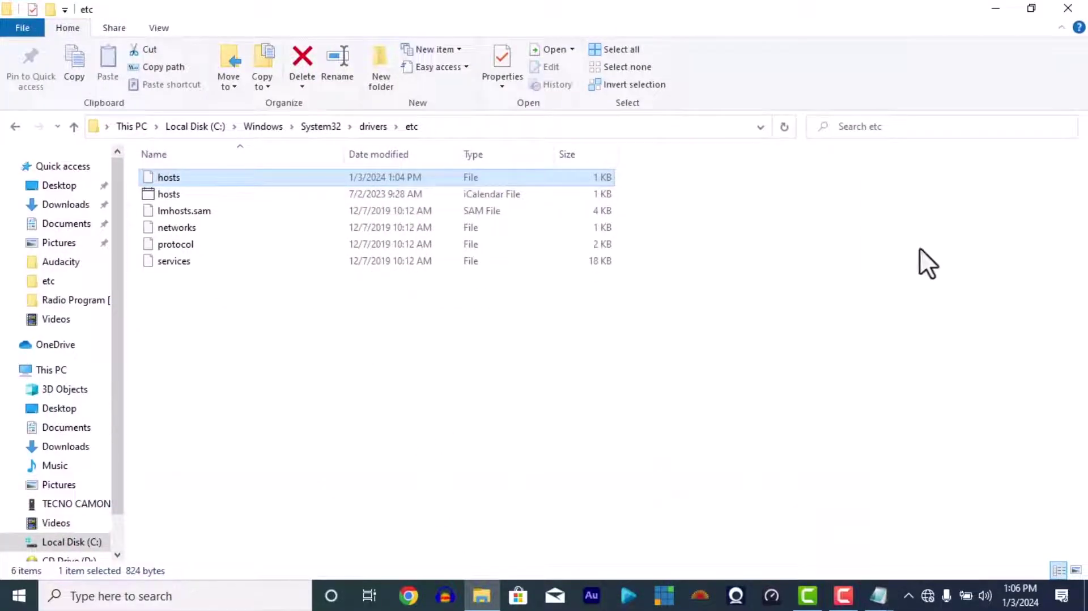
left_click(1030, 8)
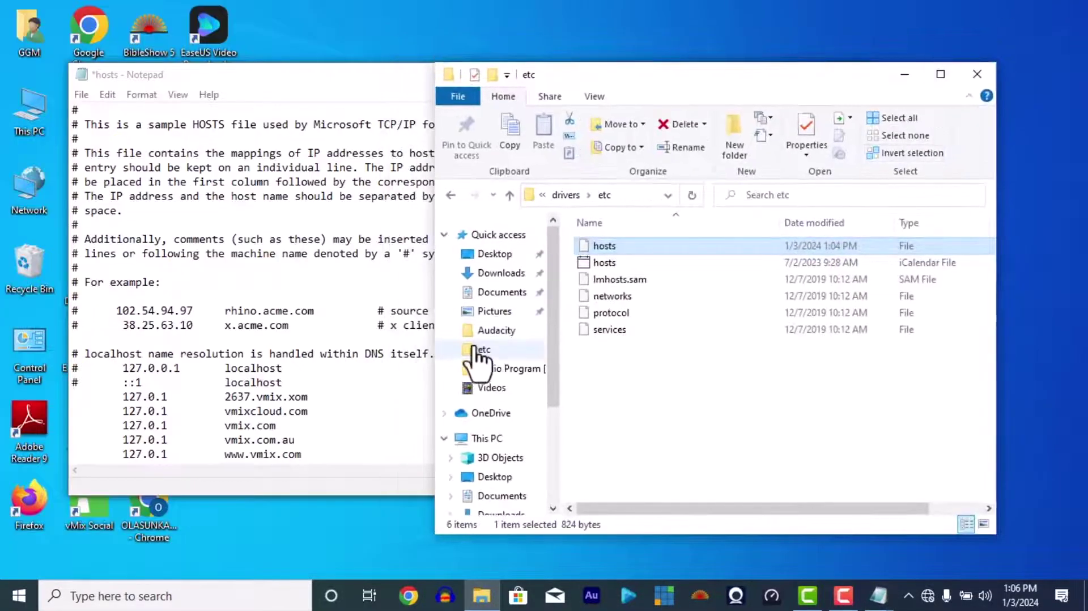
left_click_drag(833, 72, 950, 73)
left_click_drag(293, 71, 275, 62)
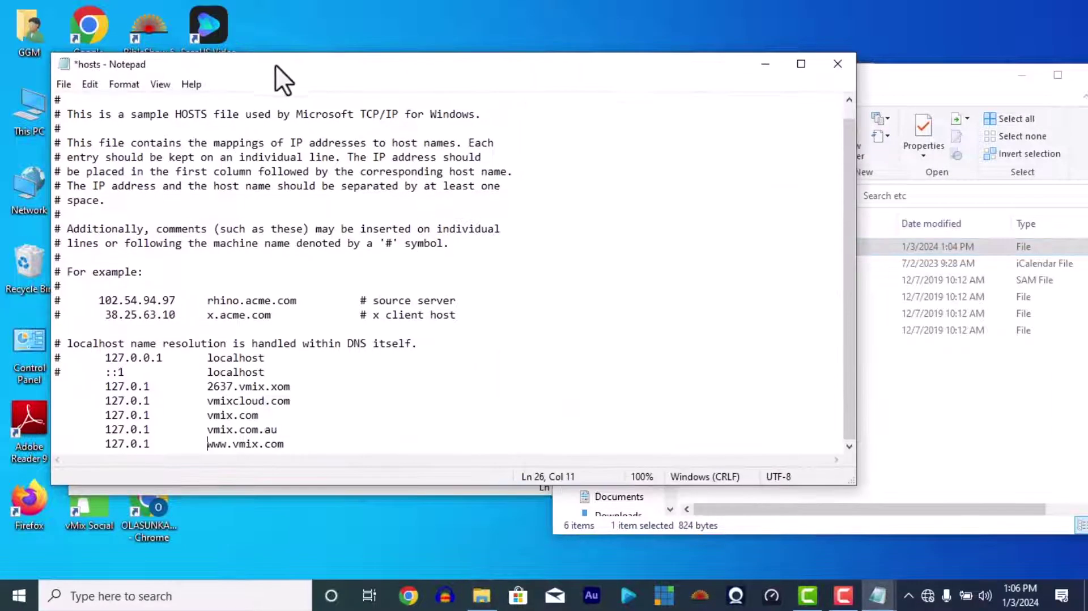
left_click(64, 85)
left_click(128, 168)
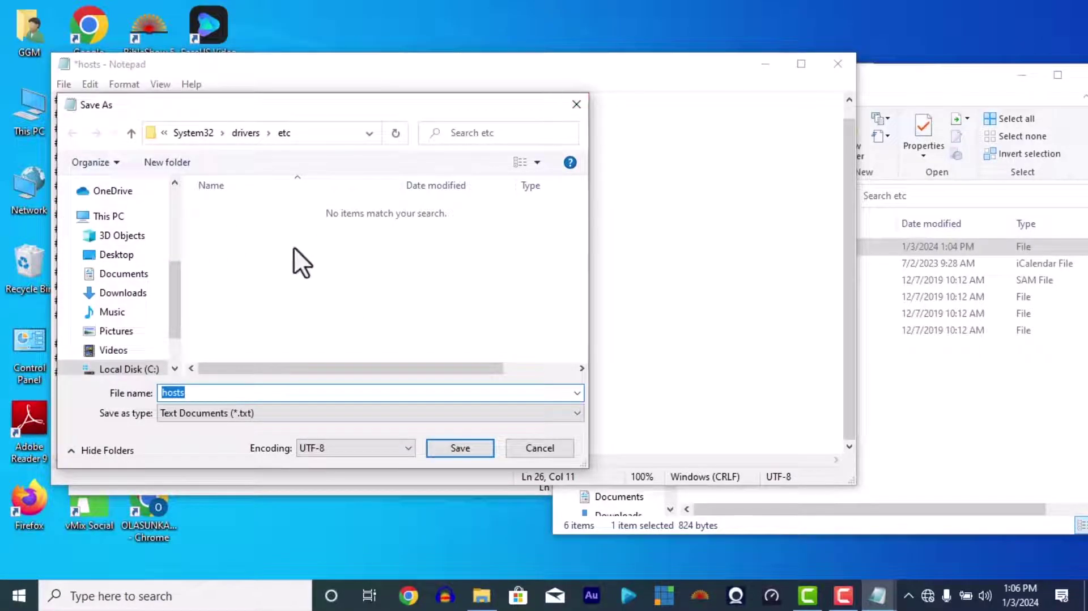
left_click(121, 255)
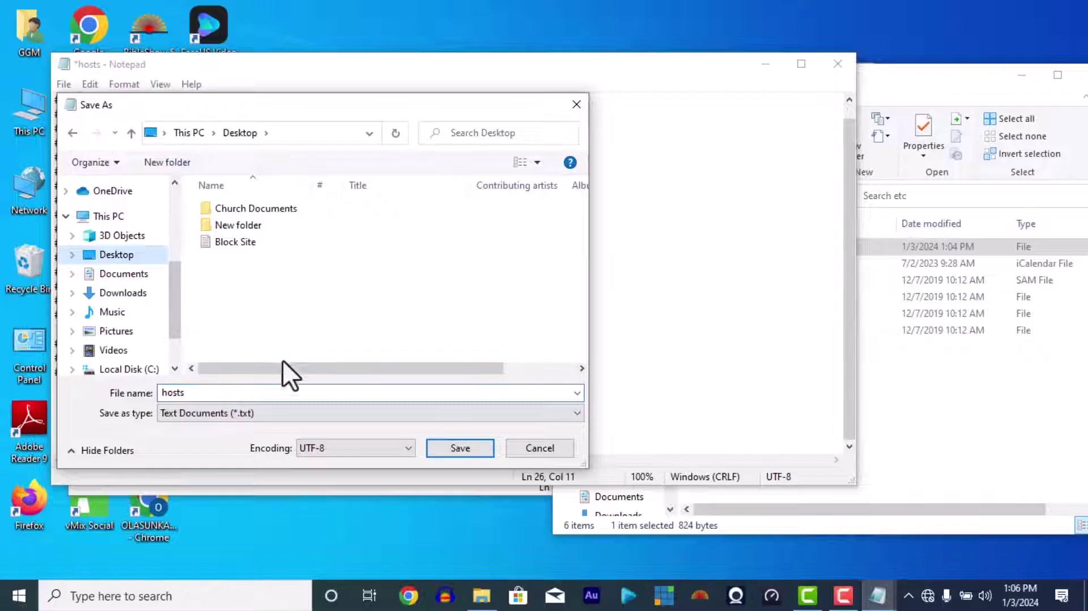
left_click(470, 449)
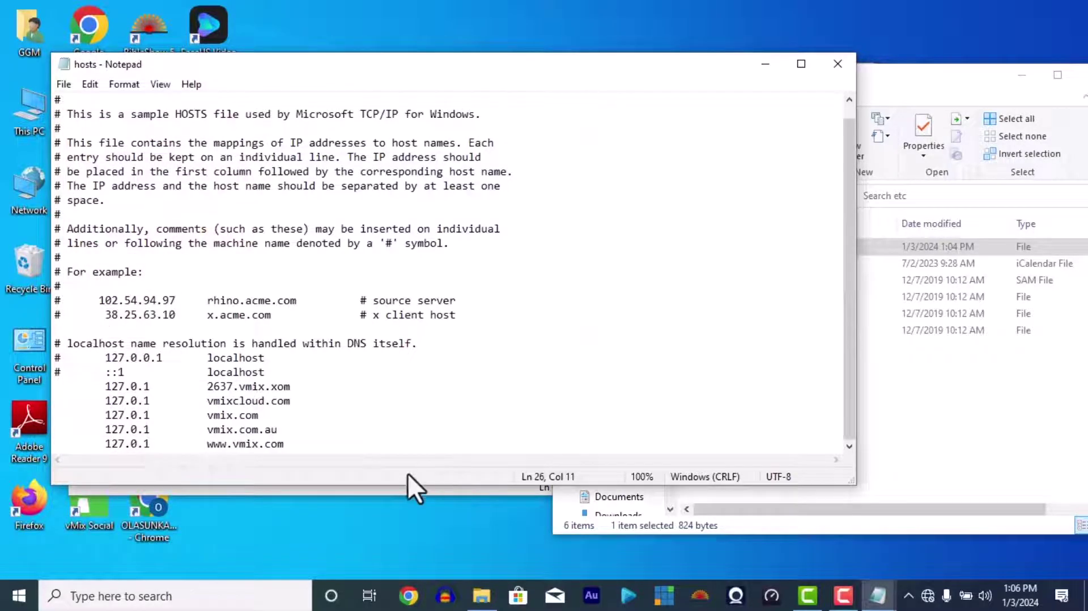
Close the hosts and Block Site Notepad windows
left_click(823, 63)
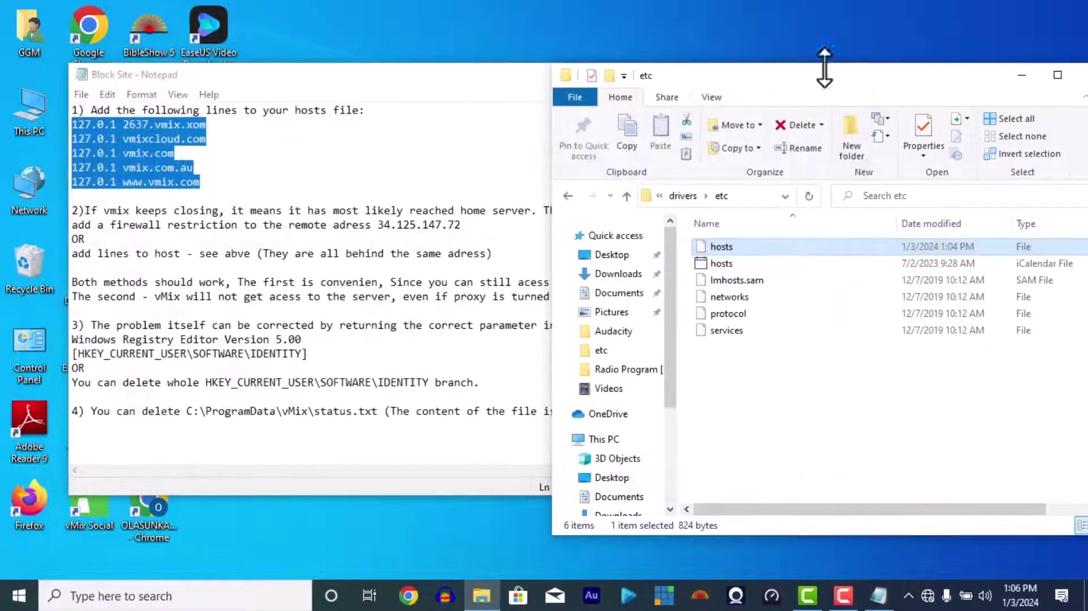
left_click(643, 67)
left_click(855, 74)
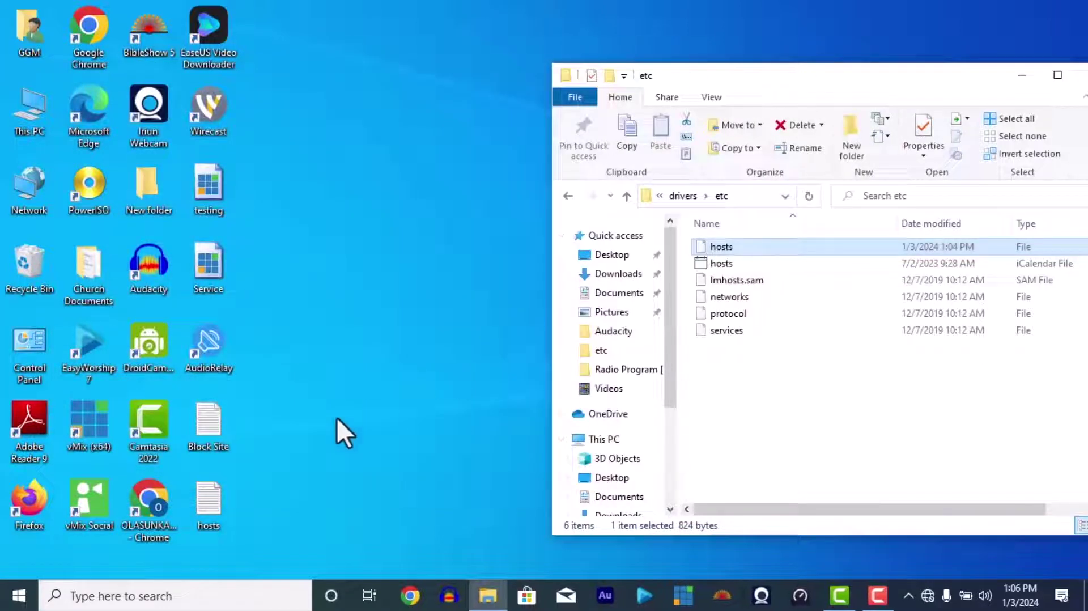
Move the Desktop hosts file into etc with administrator permission, then delete the moved copy
left_click_drag(210, 511, 847, 410)
left_click(502, 191)
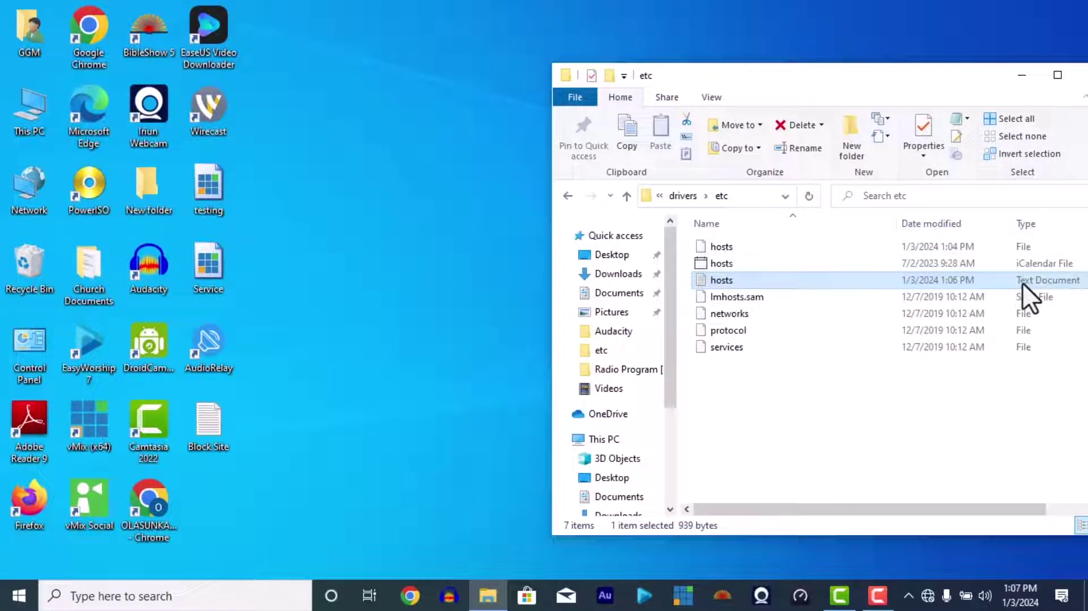
key("Delete")
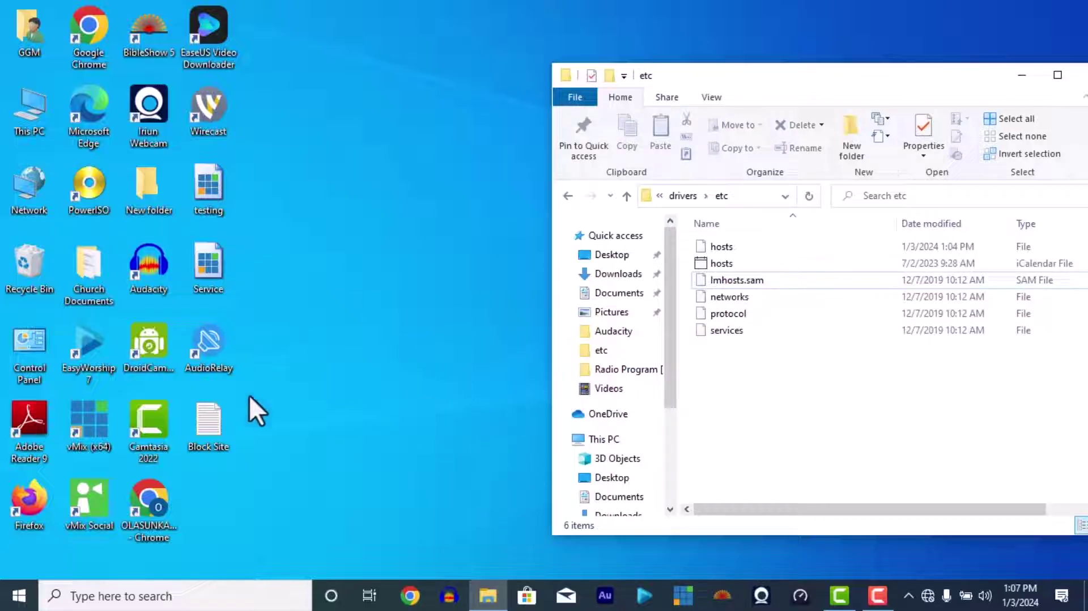
right_click(335, 290)
Create a new blank text document on the desktop and open the original hosts file in Notepad
mouse_move(402, 419)
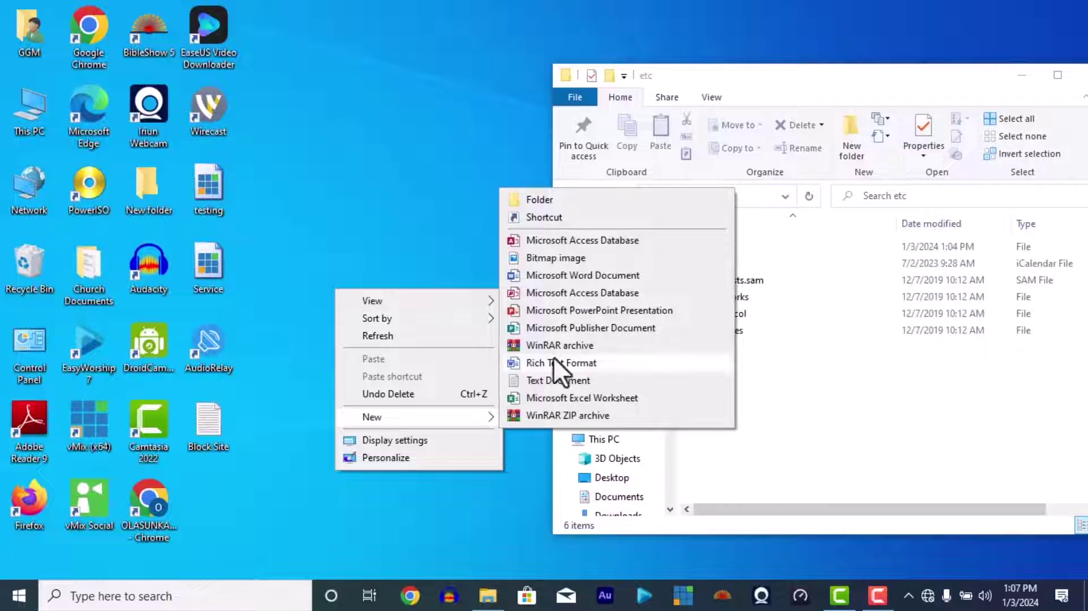
left_click(533, 382)
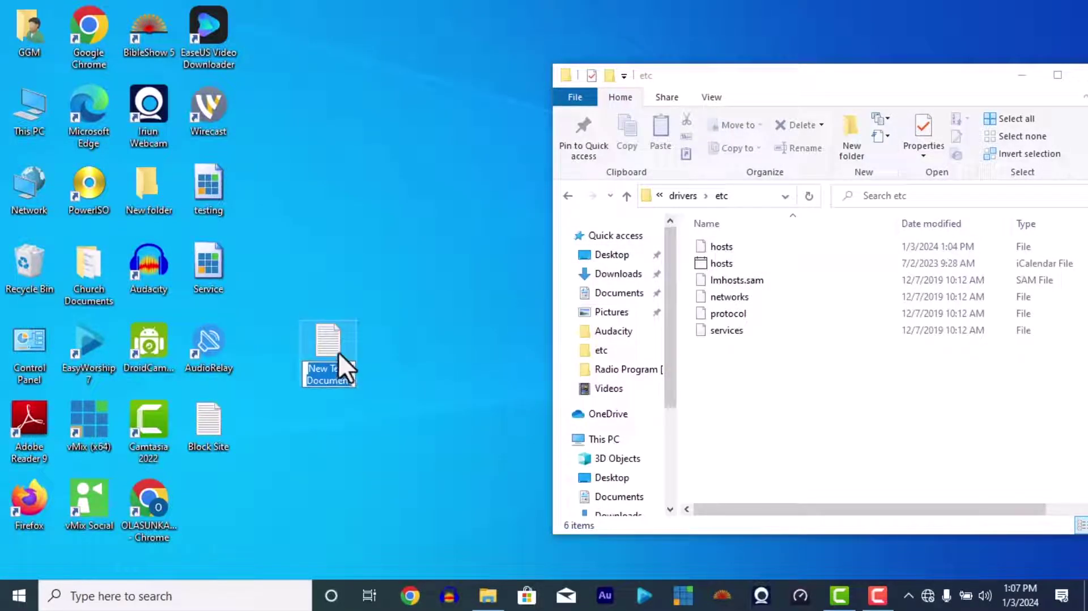
double_click(775, 245)
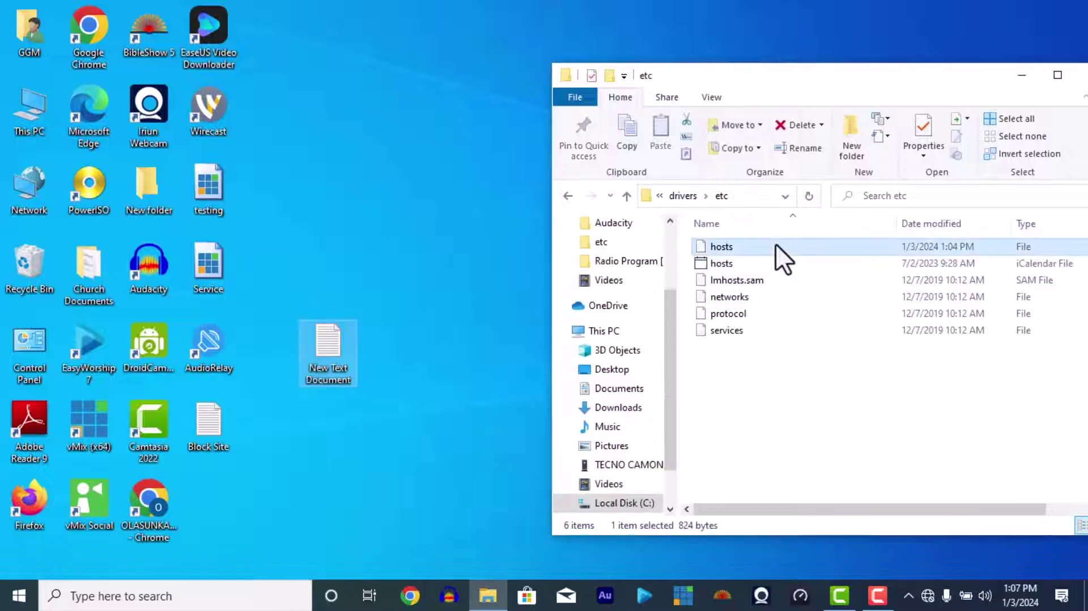
left_click(502, 375)
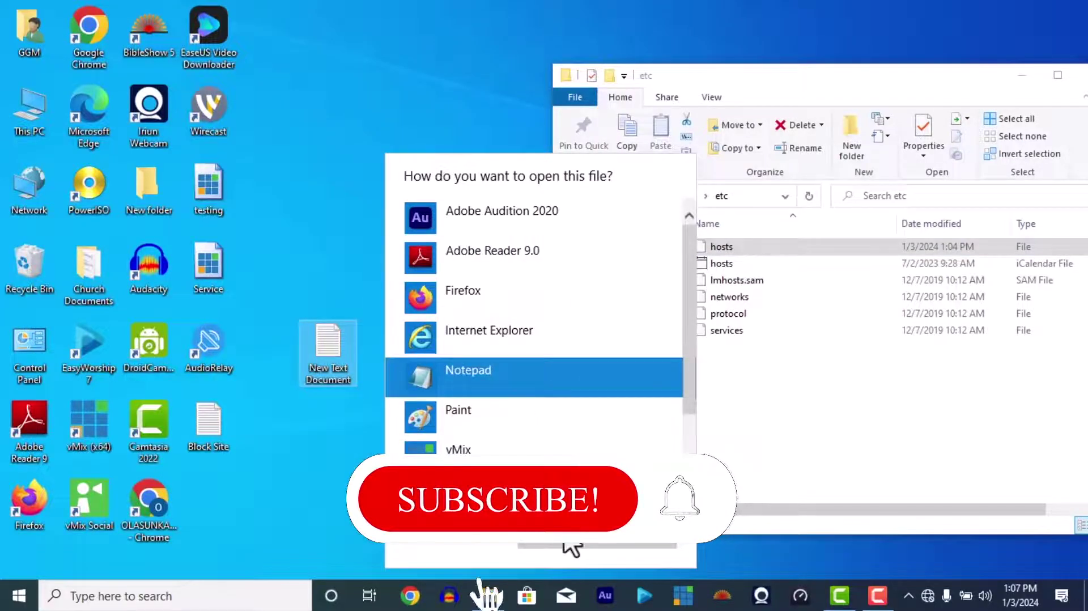
left_click(572, 550)
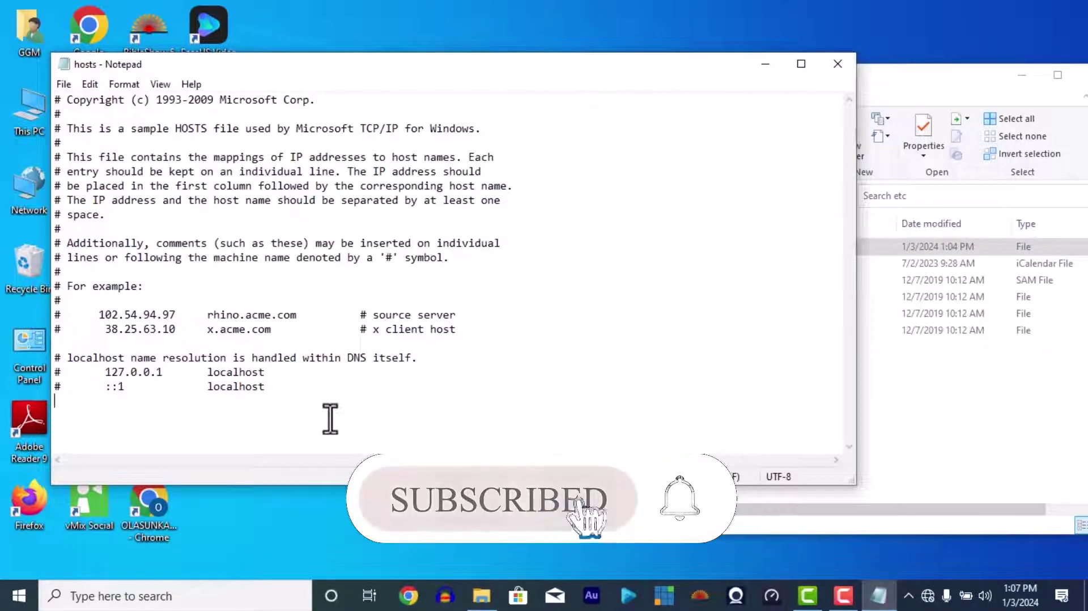
Copy the original hosts file text, undoing an accidental paste first
key("ctrl+a")
type("127.0.1 2637.vmix.xom 127.0.1 vmixcloud.com 127.0.1 vmix.com 127.0.1 vmix.com.au 127.0.1 www.vmix.com")
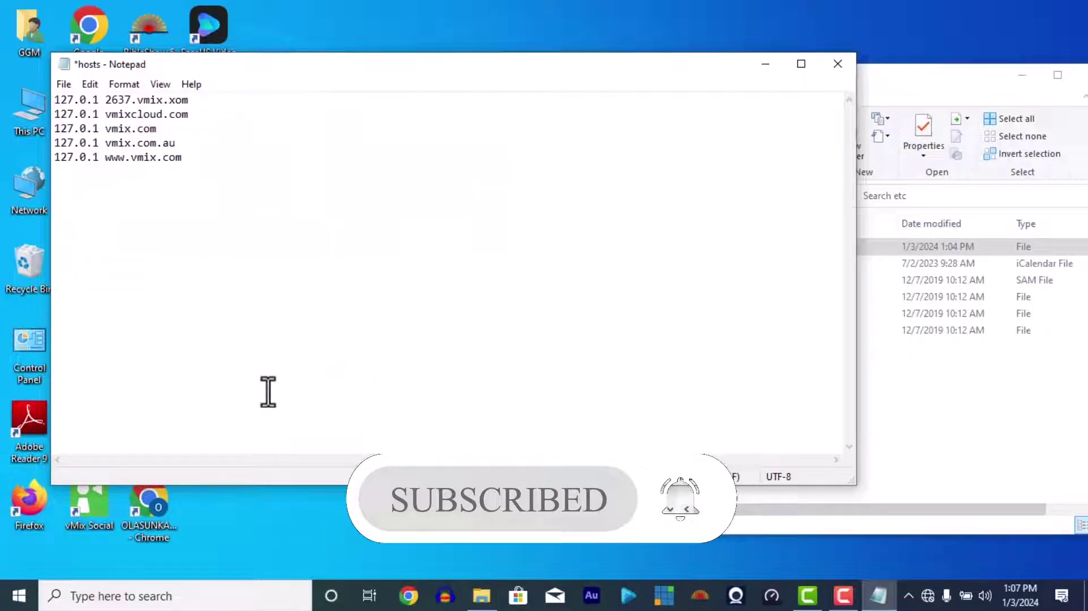
key("ctrl+z")
right_click(213, 327)
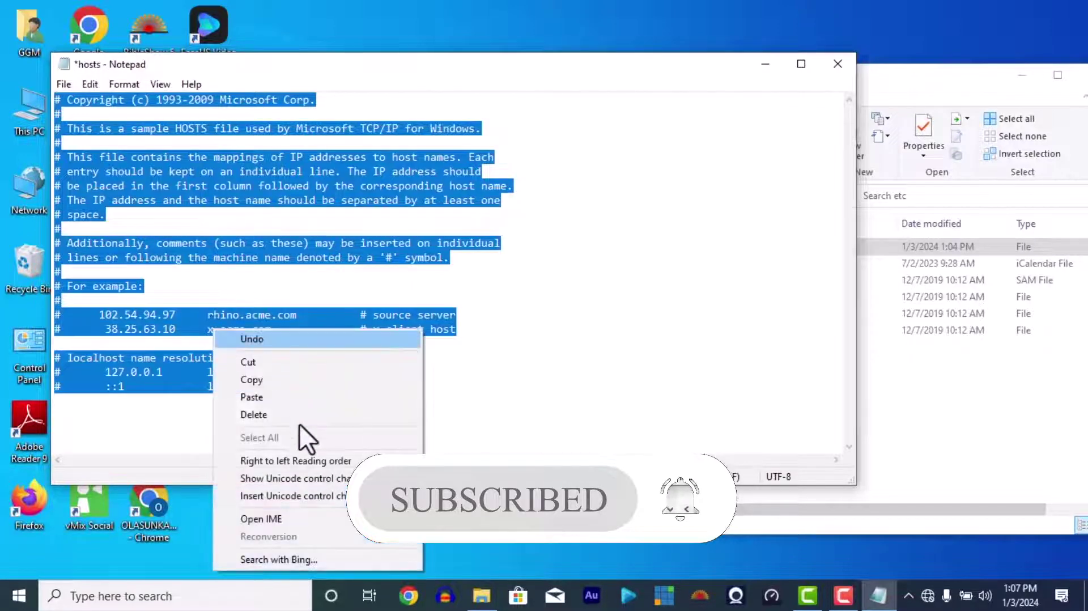
left_click(284, 380)
left_click(335, 524)
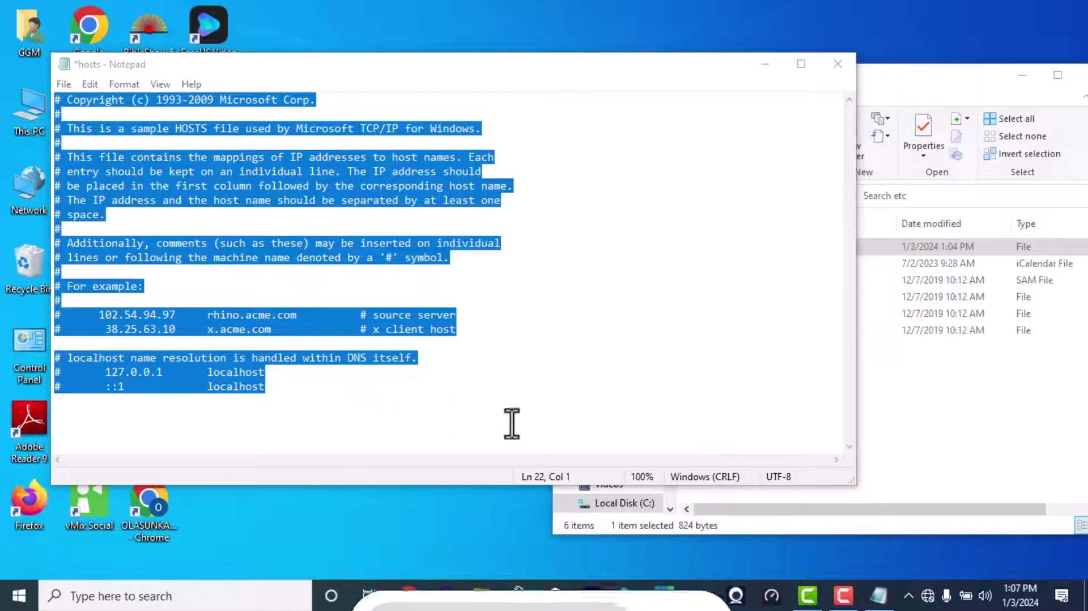
Paste the original hosts text into the new text document
left_click(763, 65)
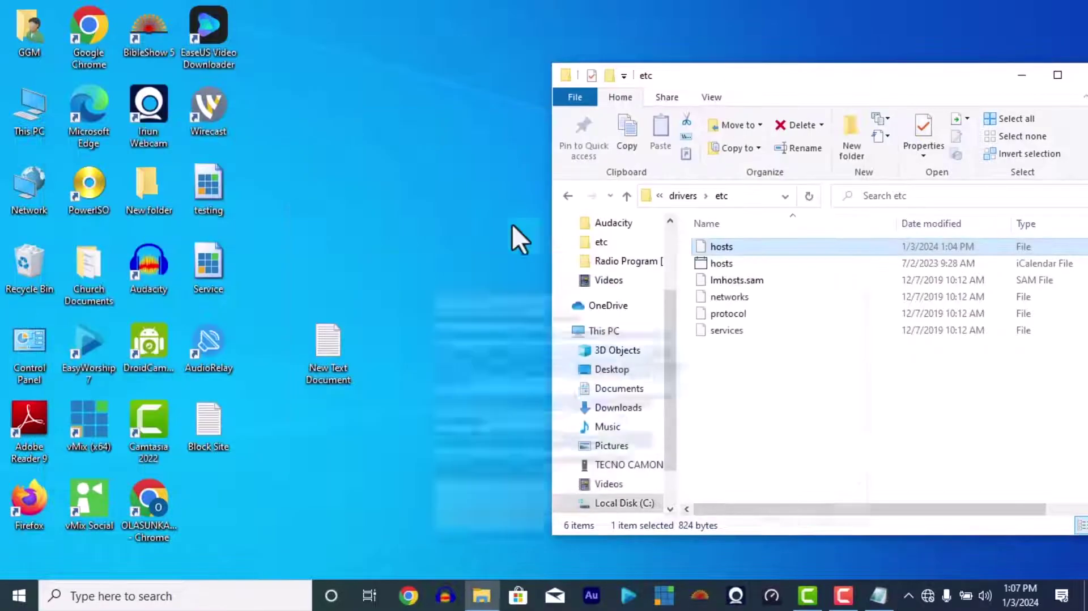
double_click(337, 356)
key("ctrl+v")
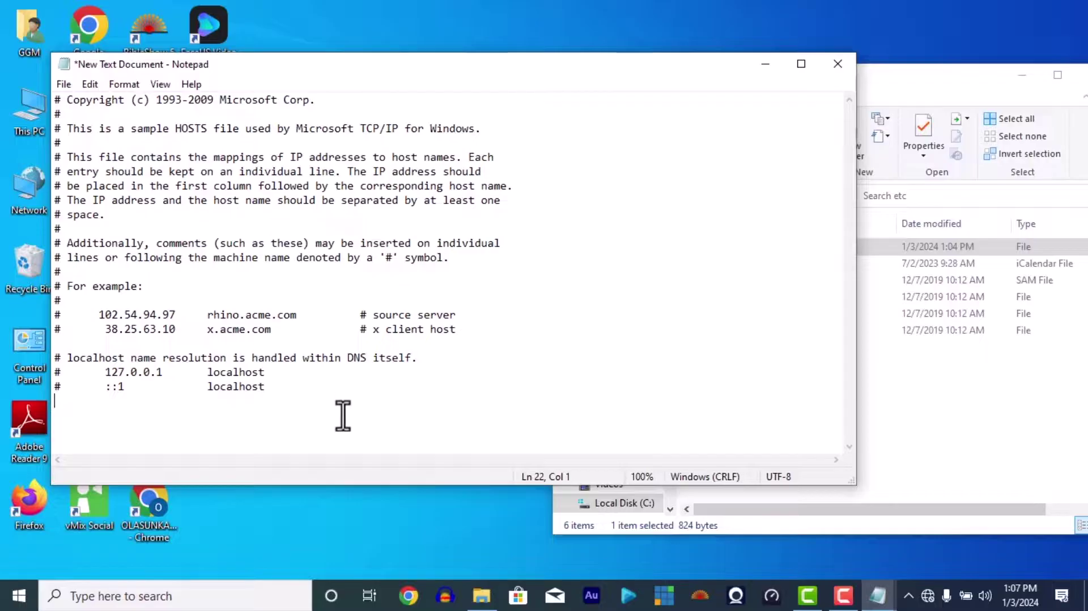
left_click(258, 511)
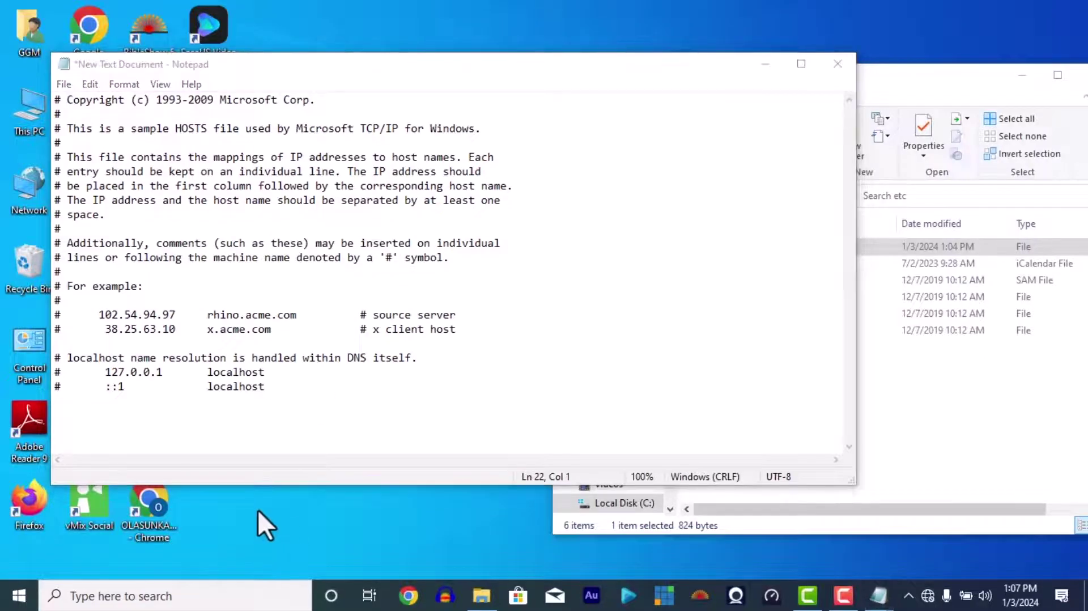
Paste the five 127.0.1 vmix lines from the Block Site notes into the New Text Document
left_click(765, 64)
double_click(210, 428)
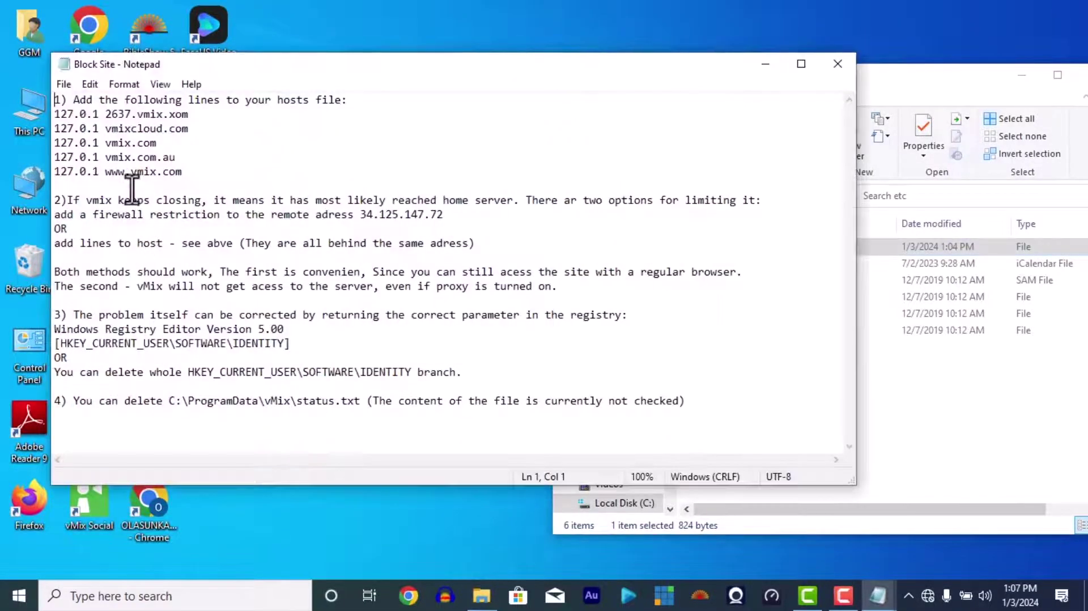
left_click_drag(55, 114, 177, 175)
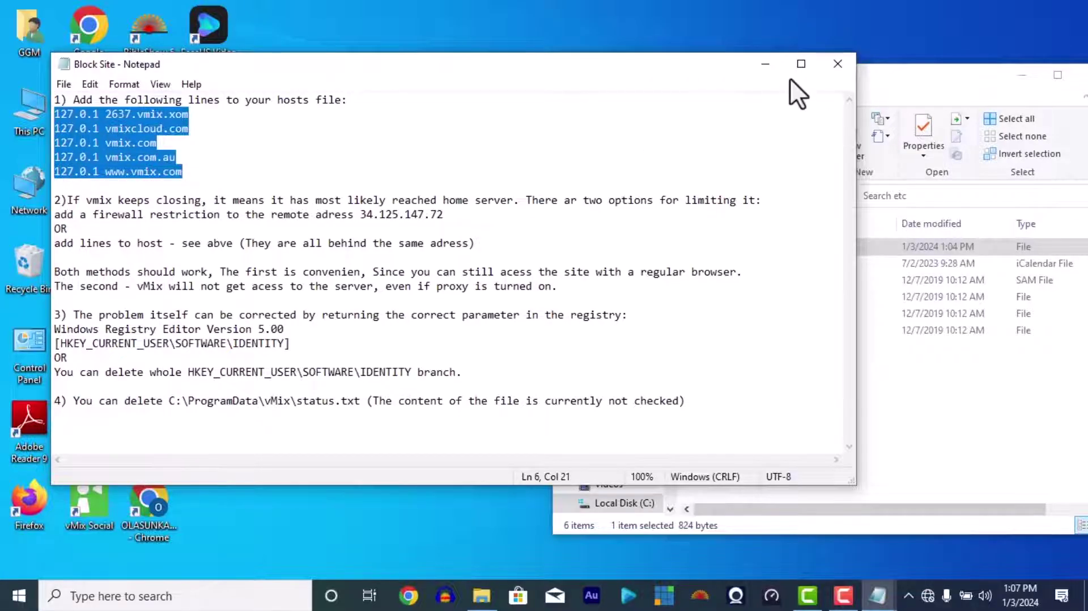
left_click(764, 64)
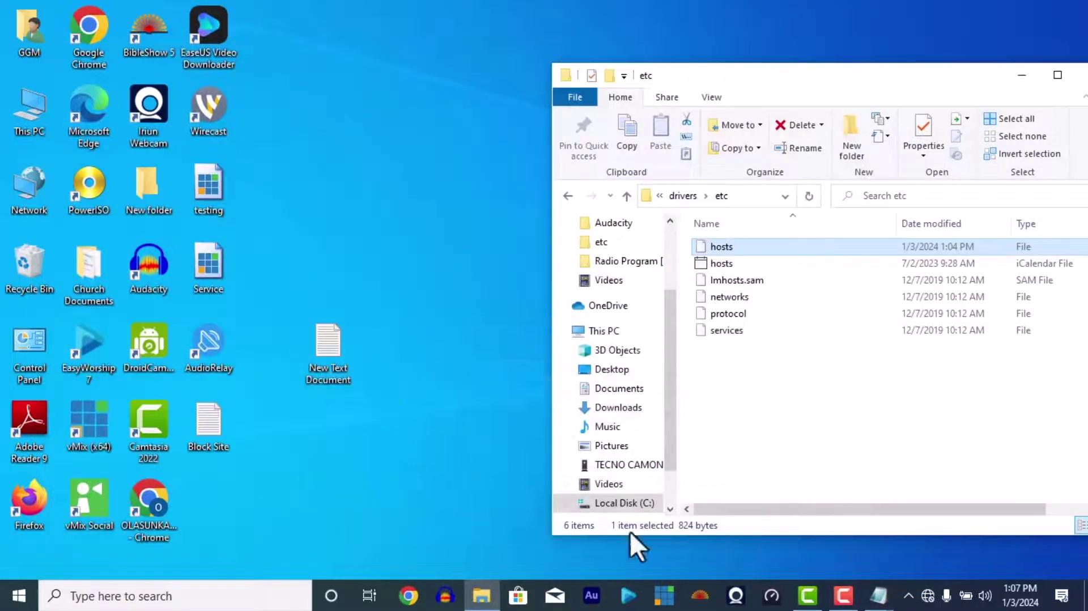
left_click(877, 595)
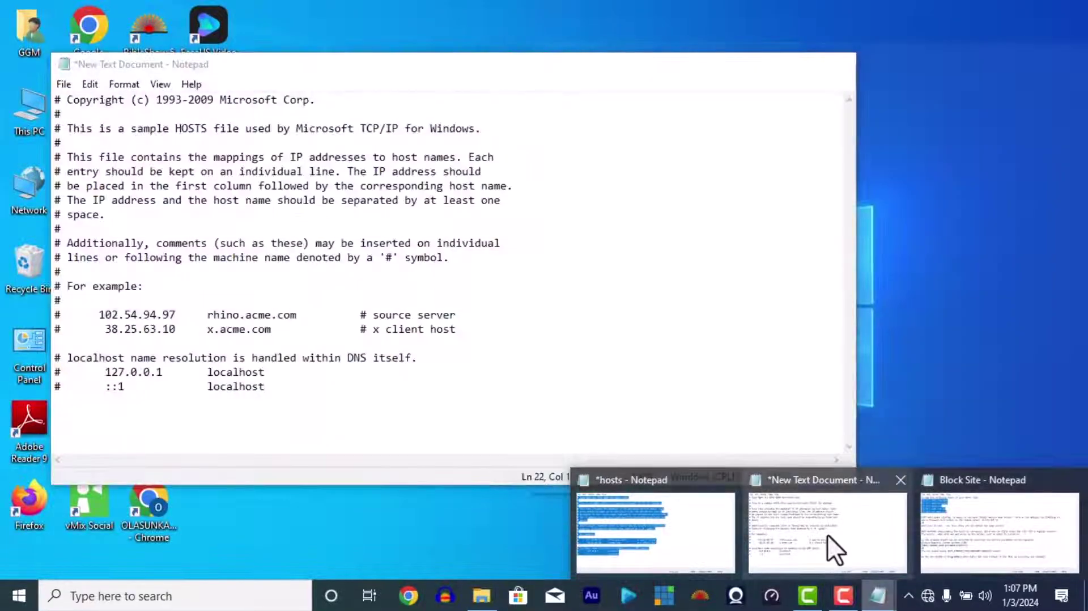
left_click(827, 535)
key("ctrl+v")
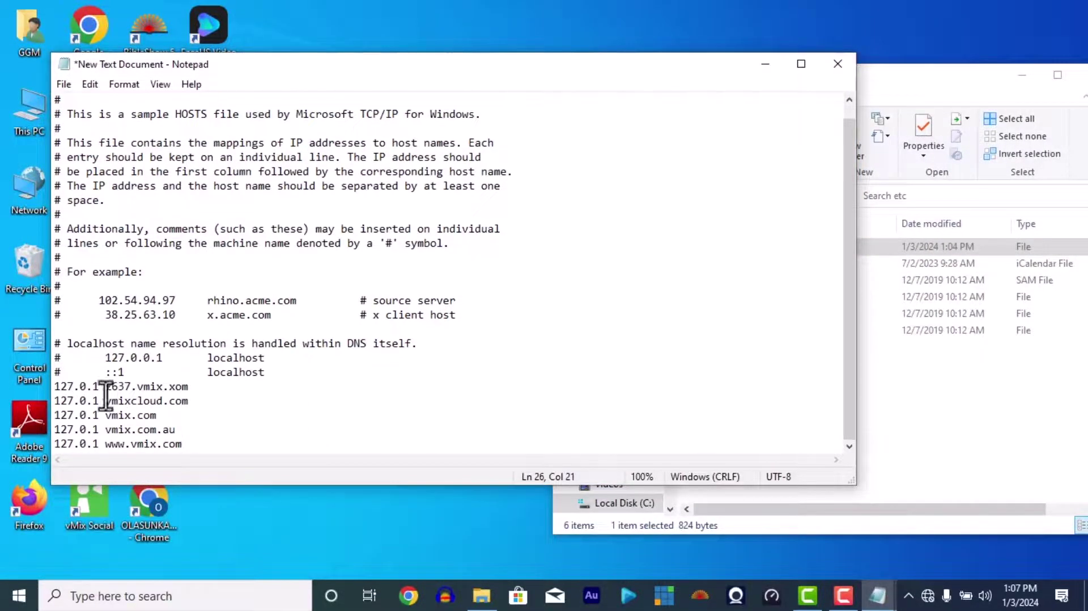
left_click(55, 385)
key("Tab")
left_click(55, 400)
key("Tab")
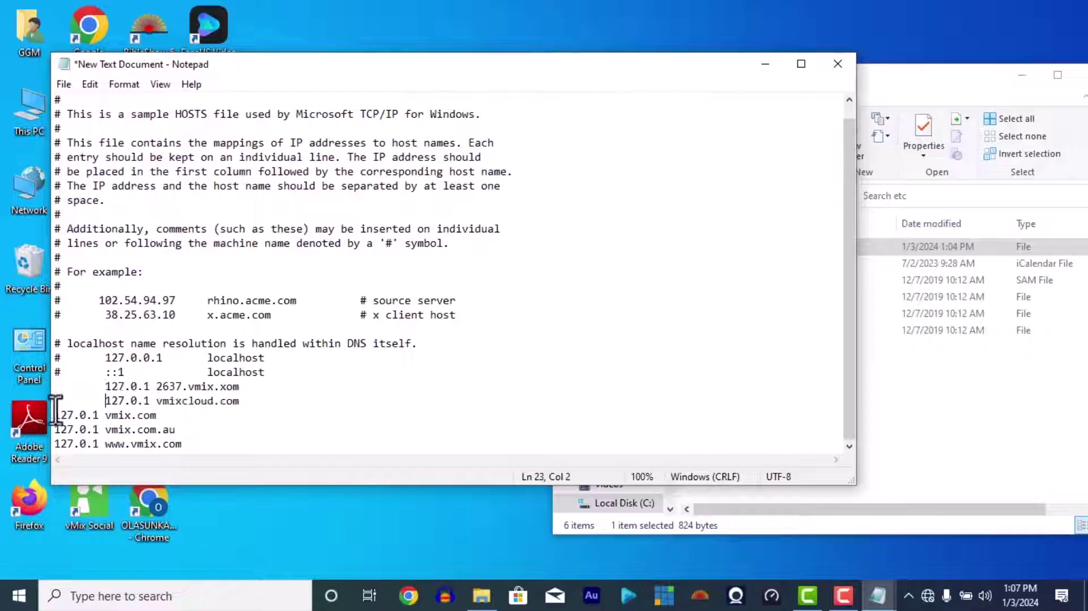
key("Tab")
left_click(55, 429)
key("Tab")
left_click(55, 444)
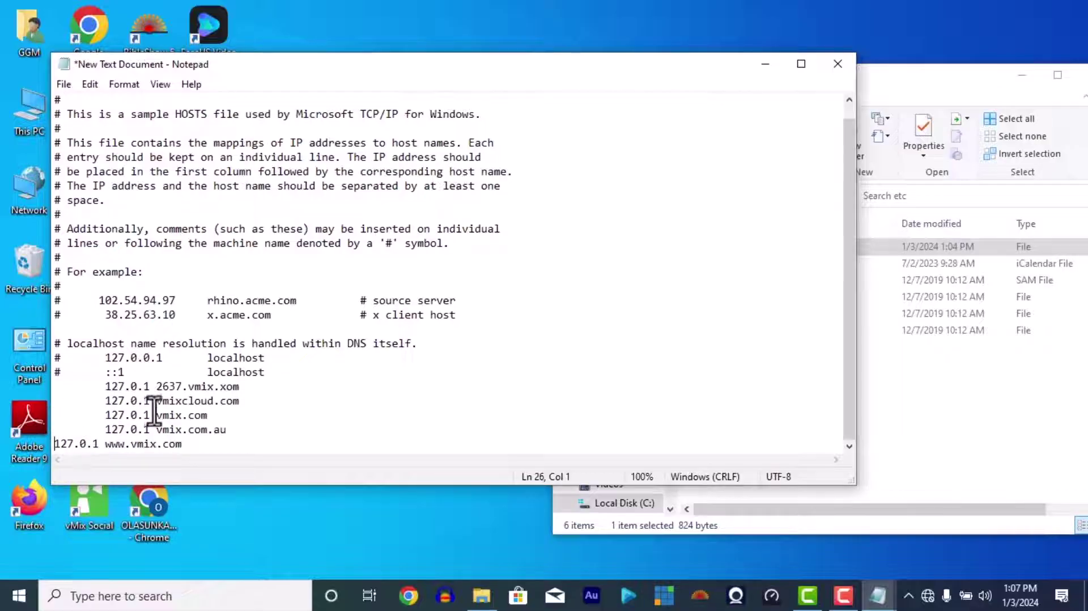
key("Tab")
Tab-align the vmix host names under the localhost column
key("Tab")
left_click(157, 400)
key("Tab")
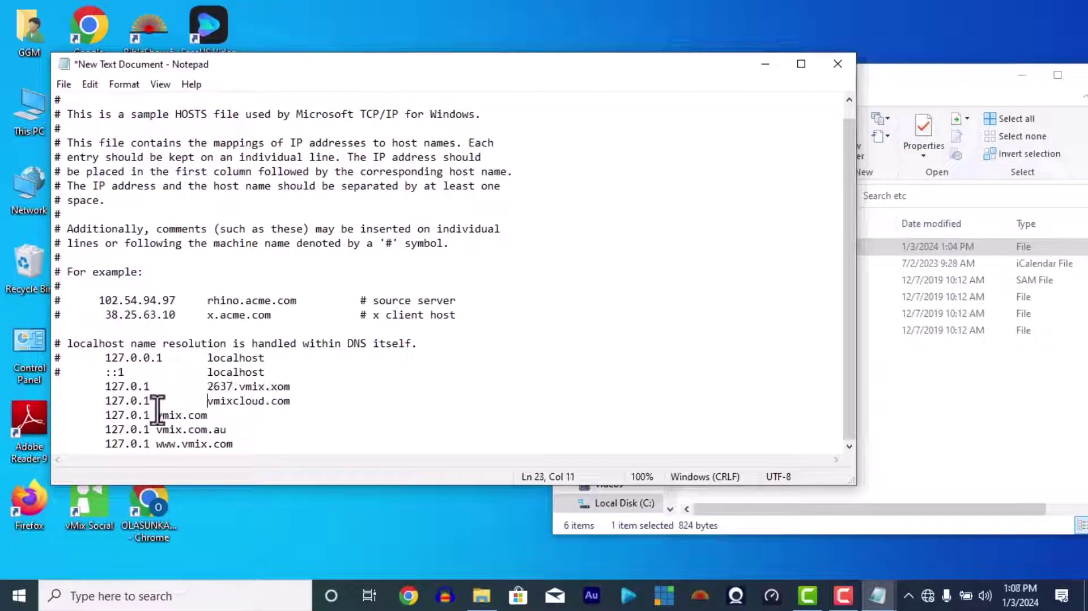
key("Tab")
left_click(152, 417)
key("Tab")
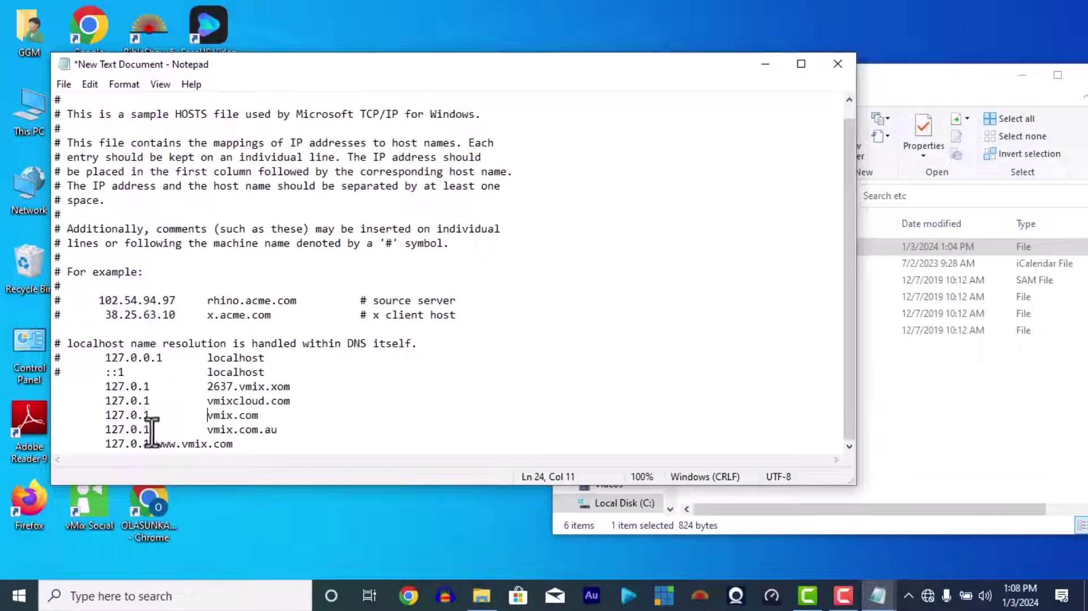
key("BackSpace")
key("Tab")
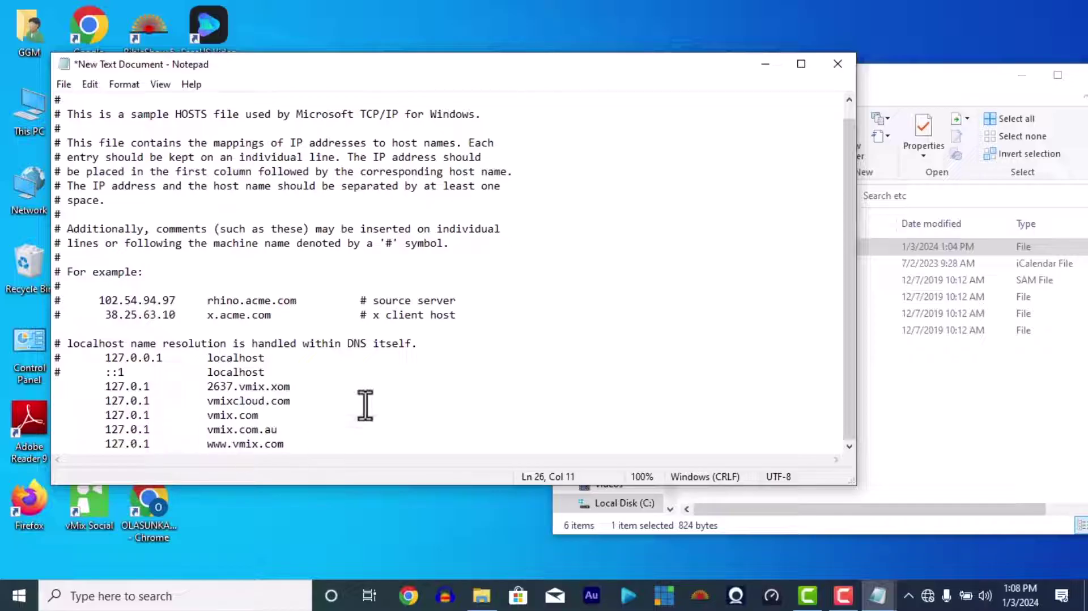
Move the hosts file from the etc folder onto the desktop with administrator permission
left_click(766, 65)
left_click_drag(769, 244, 308, 481)
left_click(489, 191)
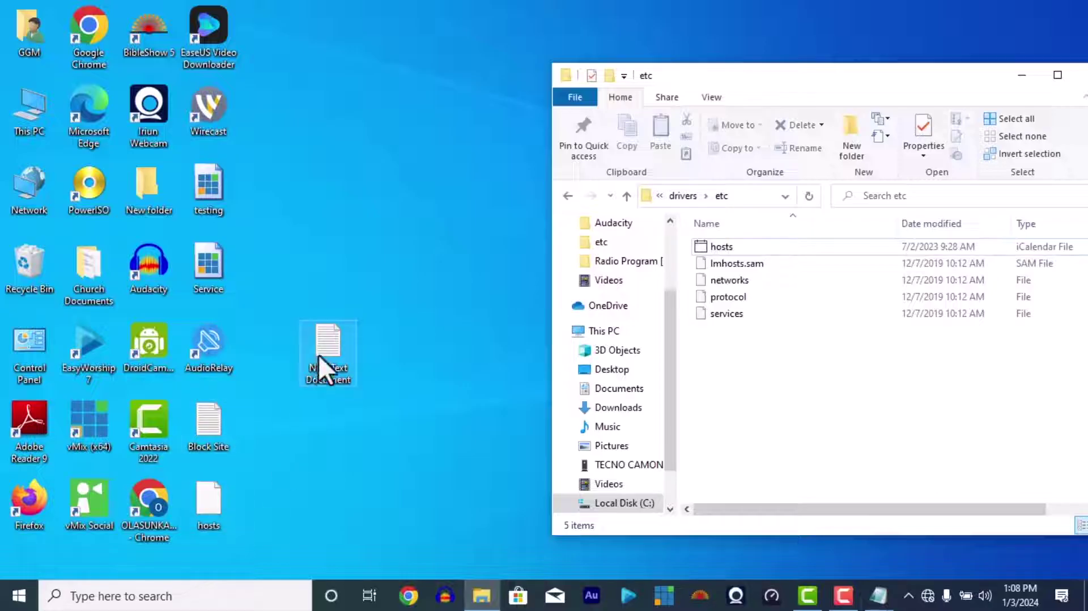
Save the New Text Document as All Files over the desktop hosts file, then close Notepad
left_click(878, 595)
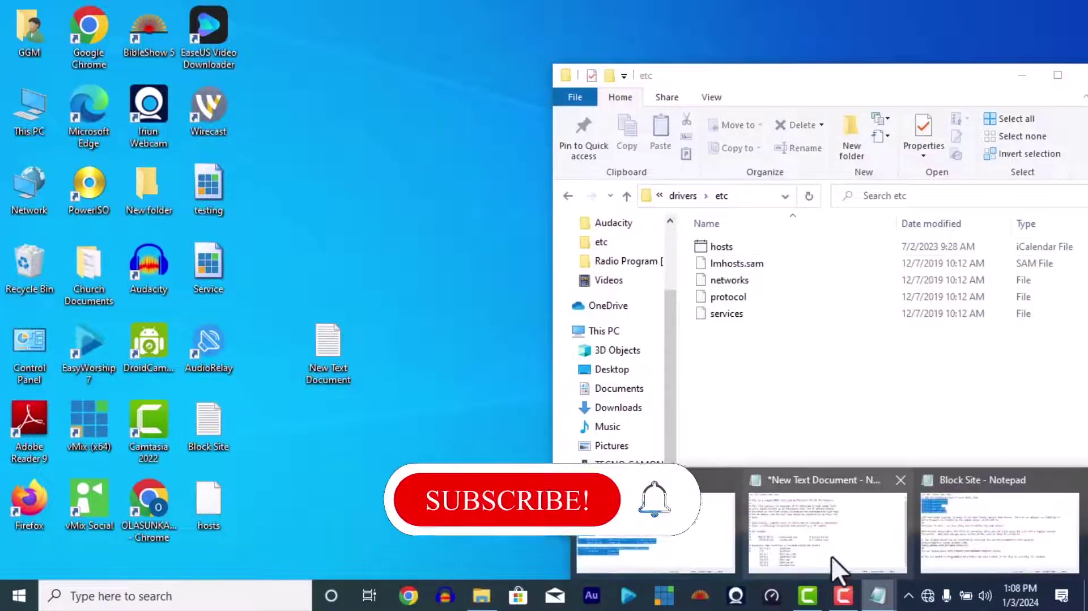
left_click(831, 556)
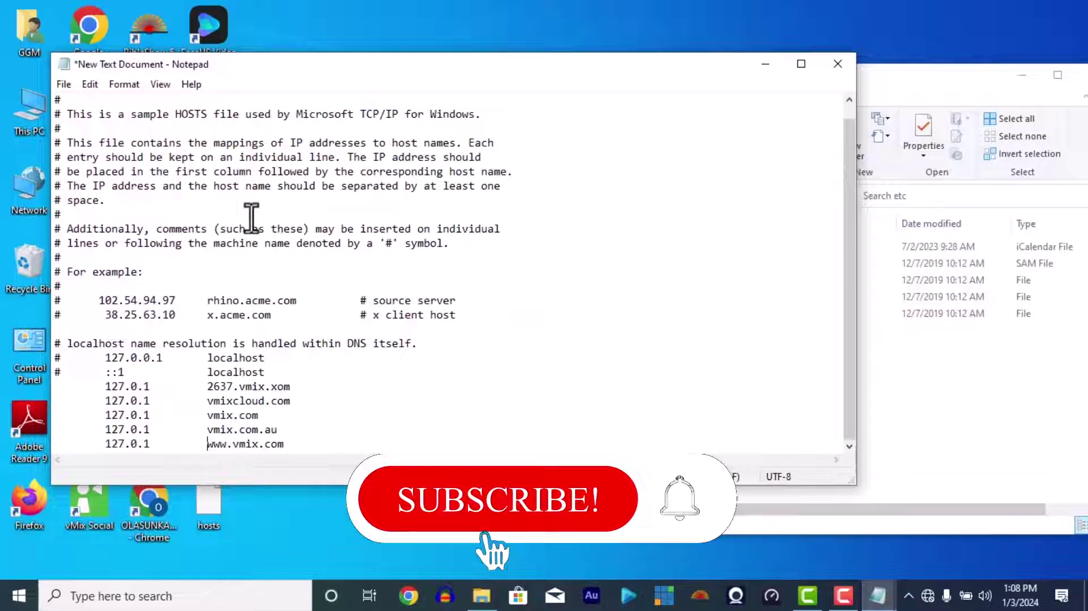
left_click(65, 85)
left_click(102, 170)
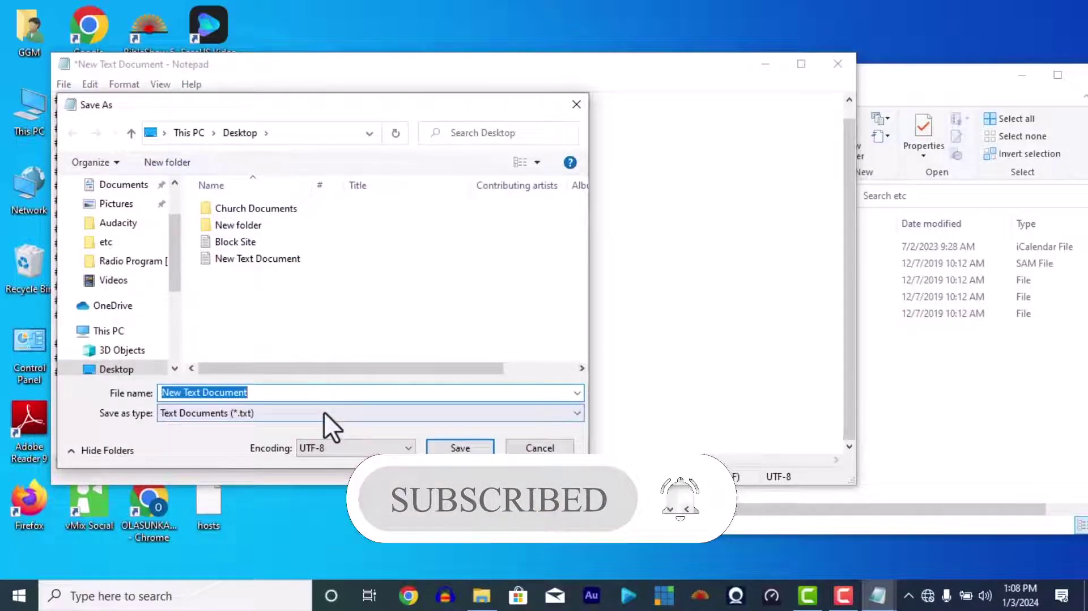
left_click(324, 413)
left_click(298, 442)
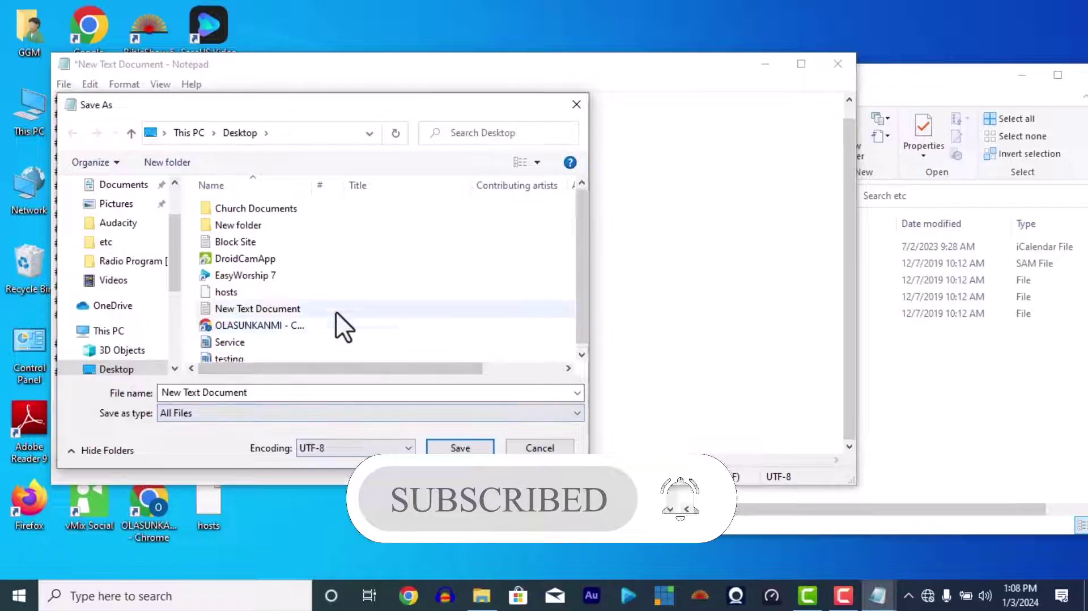
left_click(294, 290)
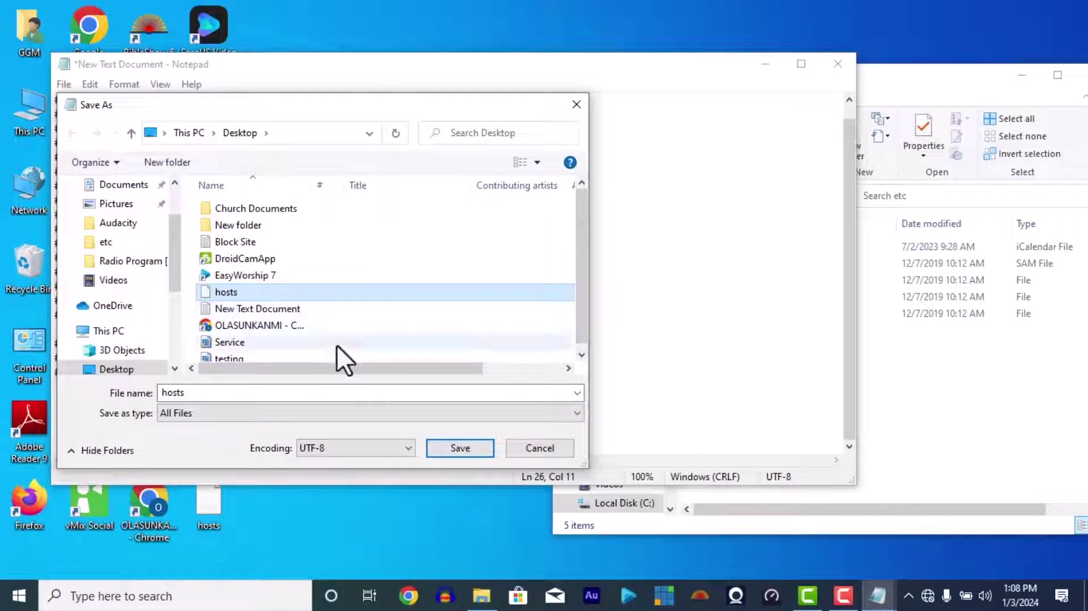
left_click(448, 449)
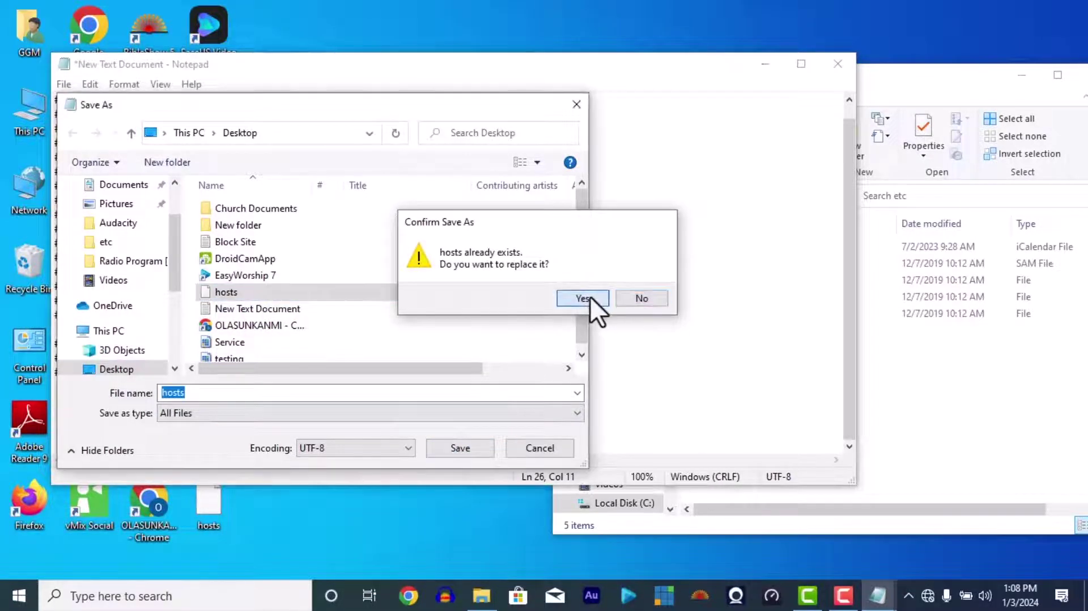
left_click(582, 298)
left_click(845, 66)
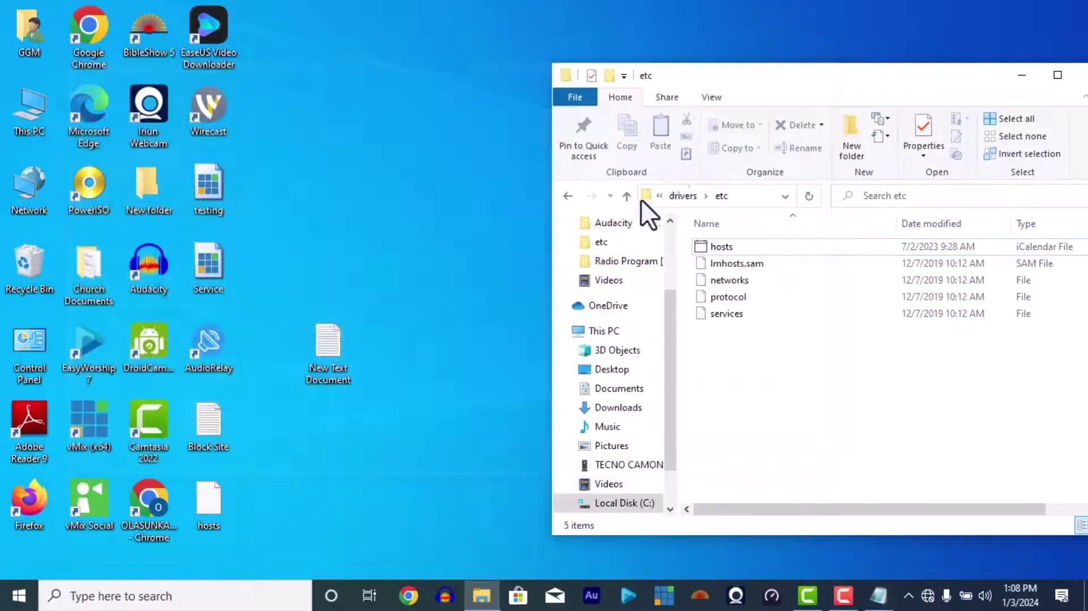
Close the leftover hosts and Block Site Notepad windows without saving
left_click(877, 595)
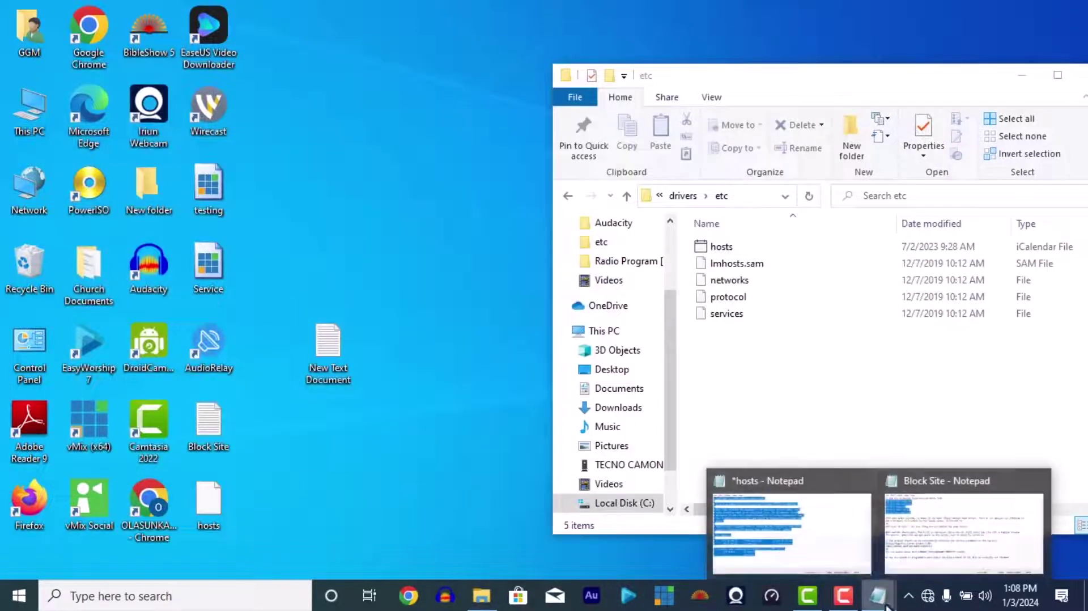
left_click(861, 479)
left_click(566, 310)
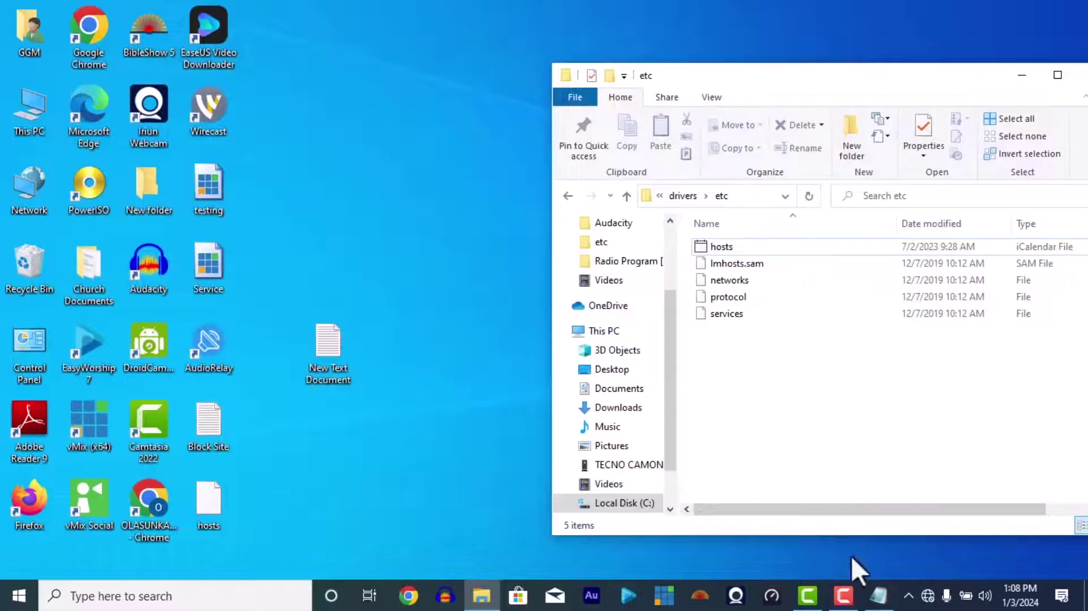
left_click(877, 595)
left_click(837, 64)
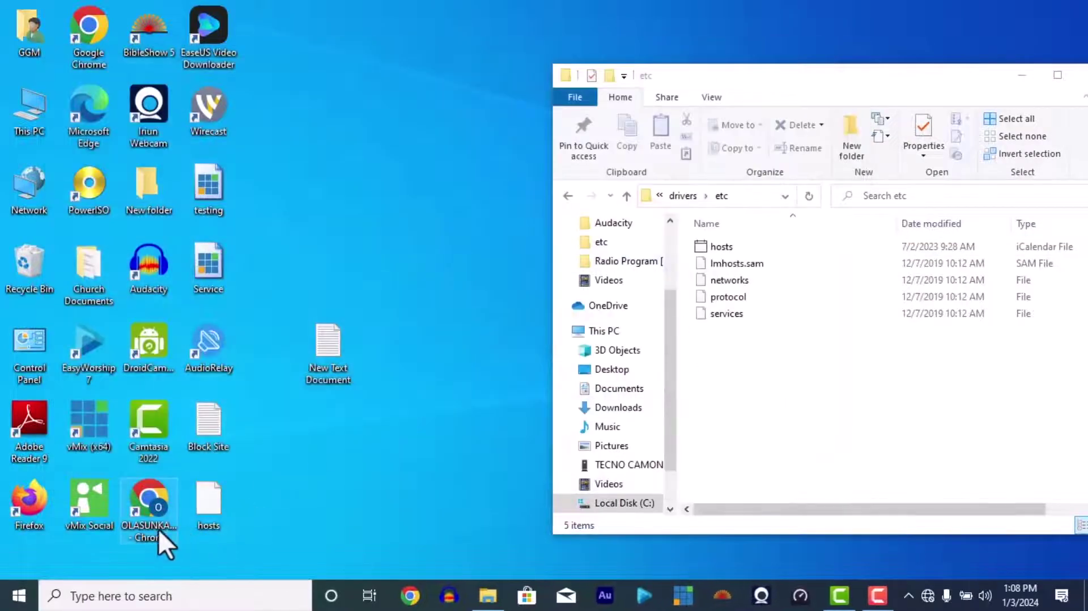
Check the desktop hosts file's contents in Notepad, then close it
double_click(217, 505)
left_click(468, 375)
left_click(549, 532)
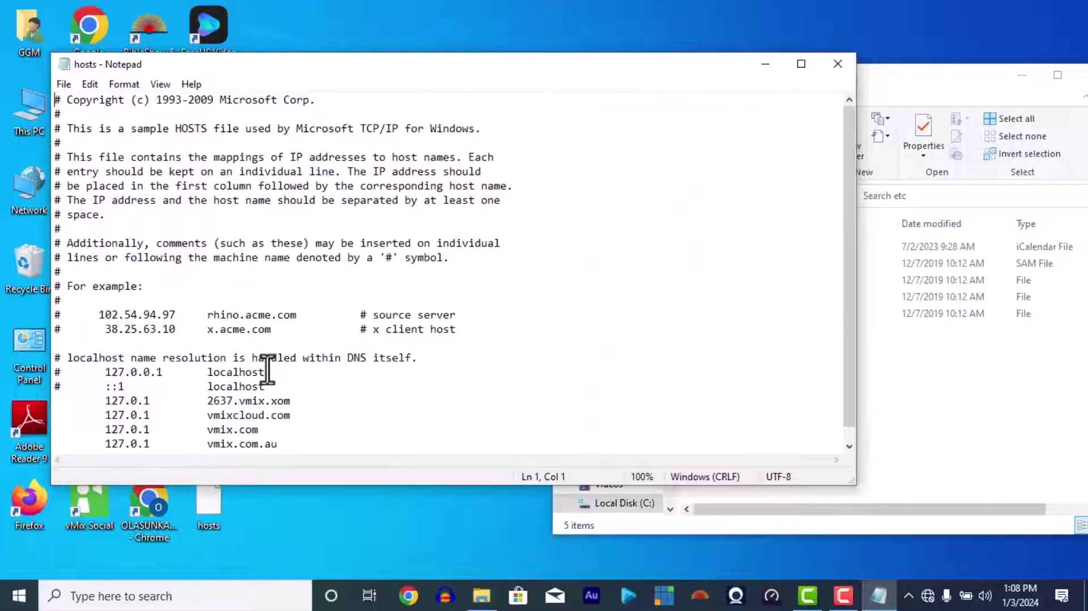
scroll(268, 371, "down", 1)
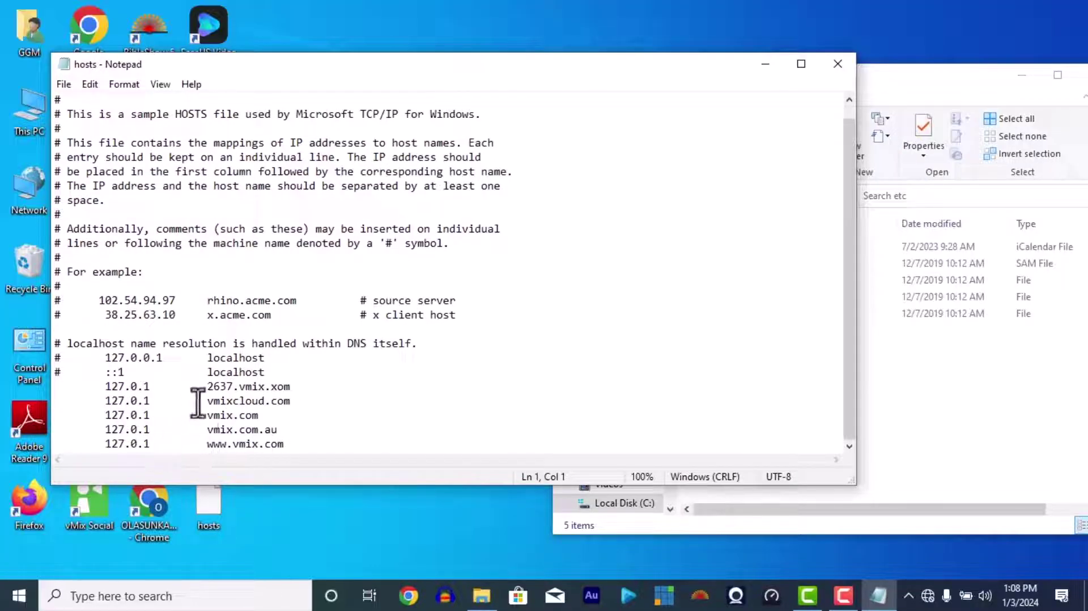
left_click(834, 66)
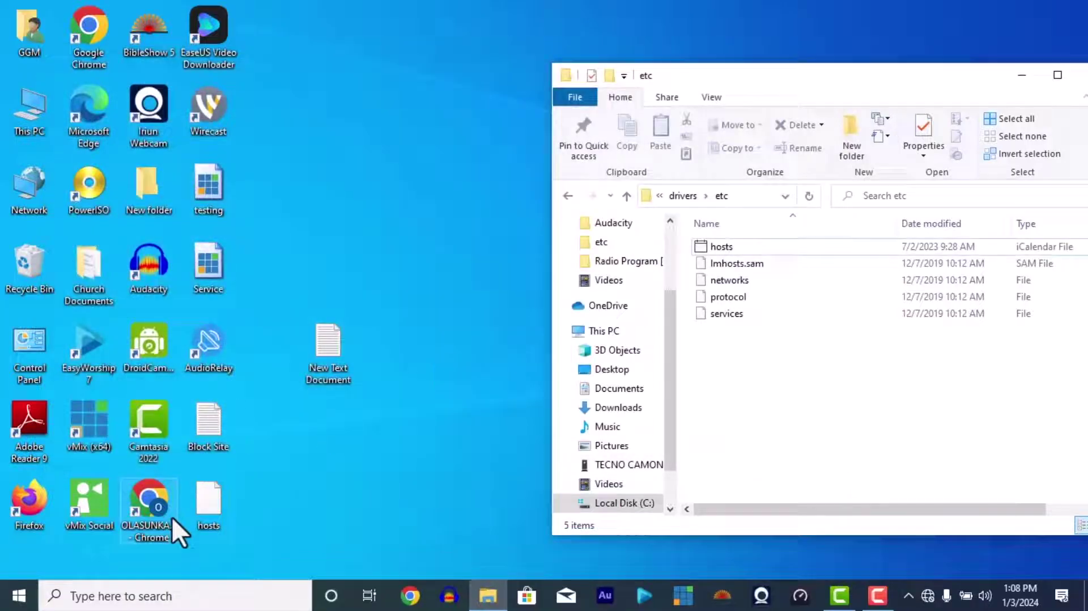
Move the desktop hosts file back into the etc folder with administrator permission
left_click_drag(328, 463, 770, 352)
left_click(498, 194)
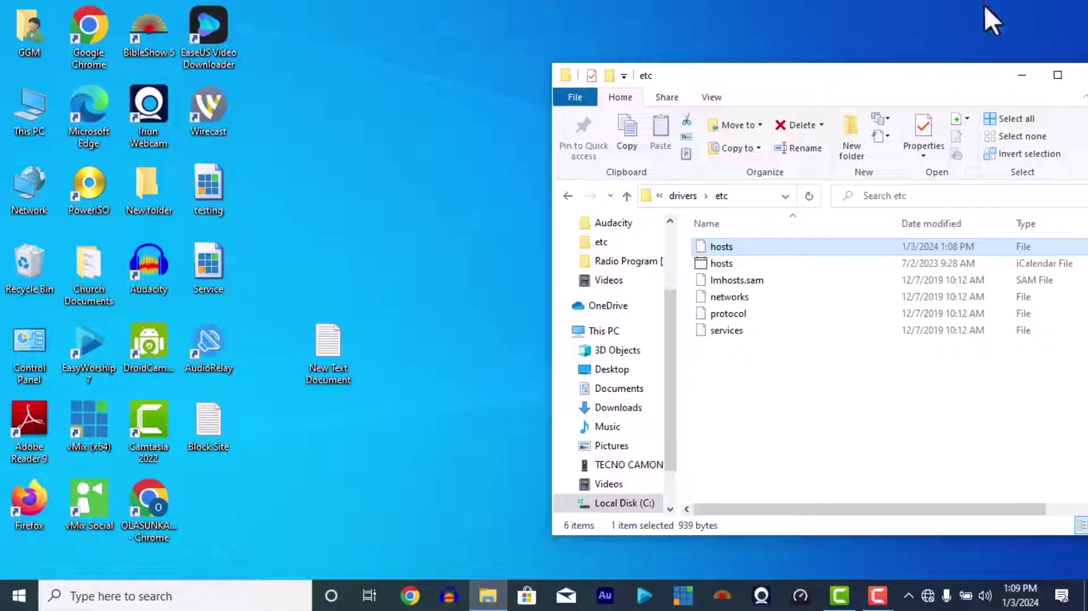
left_click(1054, 79)
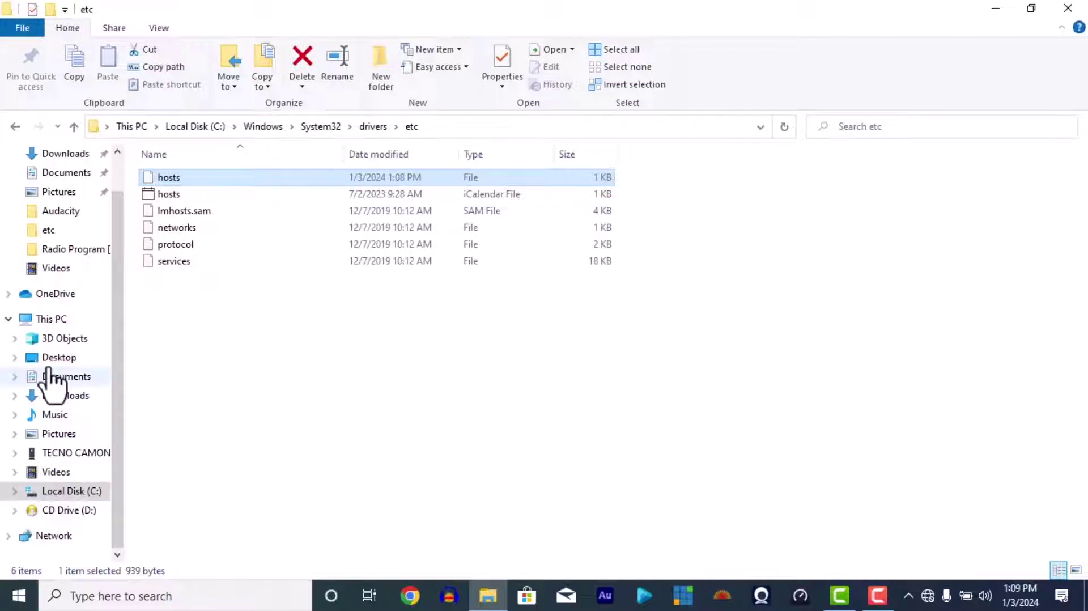
Browse from This PC through Local Disk (C:) into ProgramData, then bring up Windows search
left_click(62, 307)
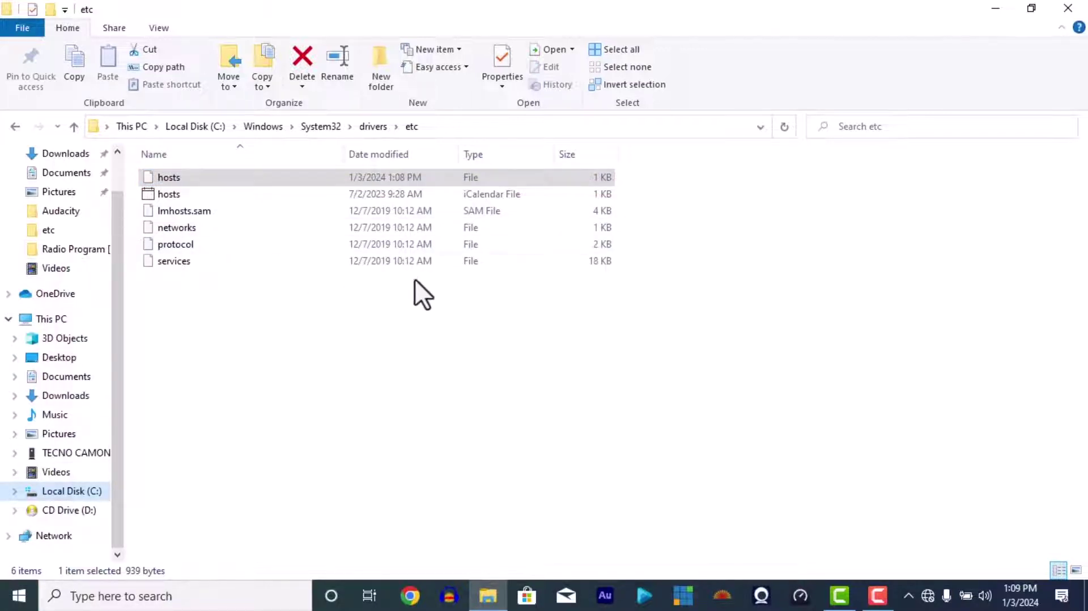
left_click(93, 316)
left_click(468, 311)
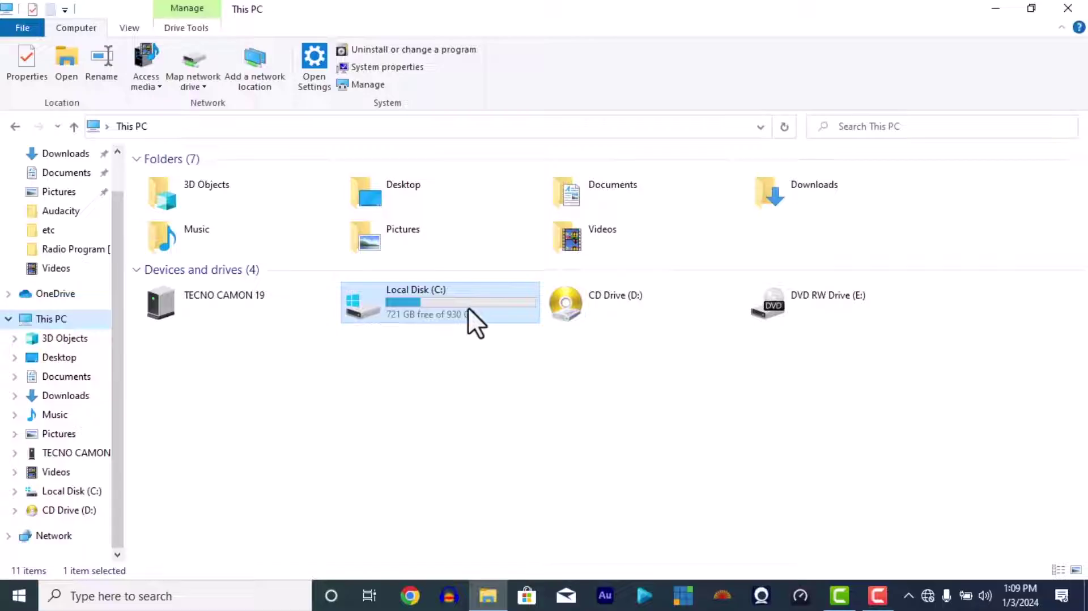
double_click(468, 309)
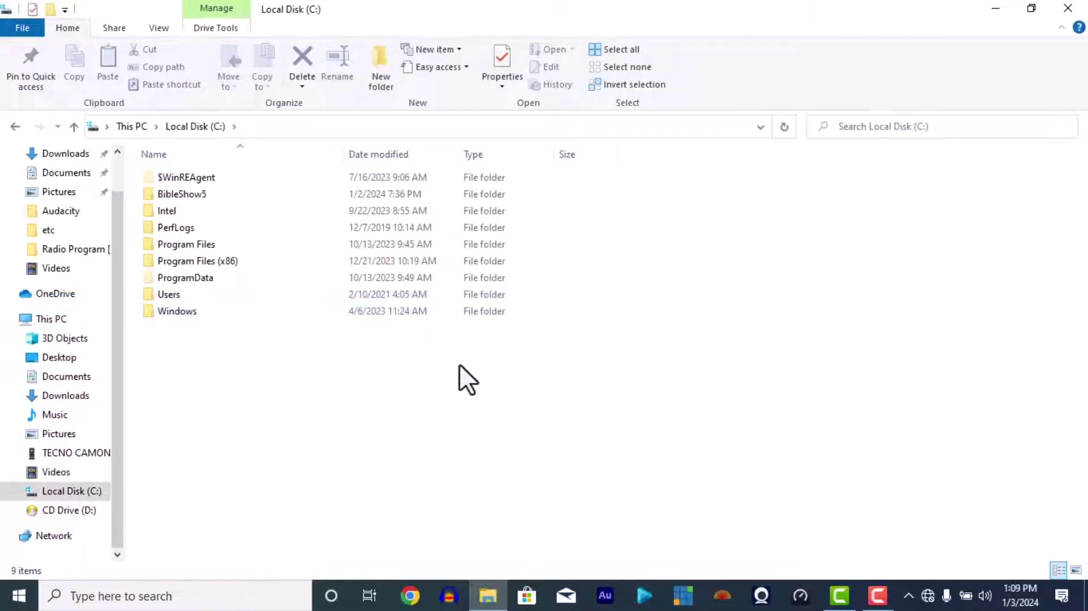
left_click(262, 247)
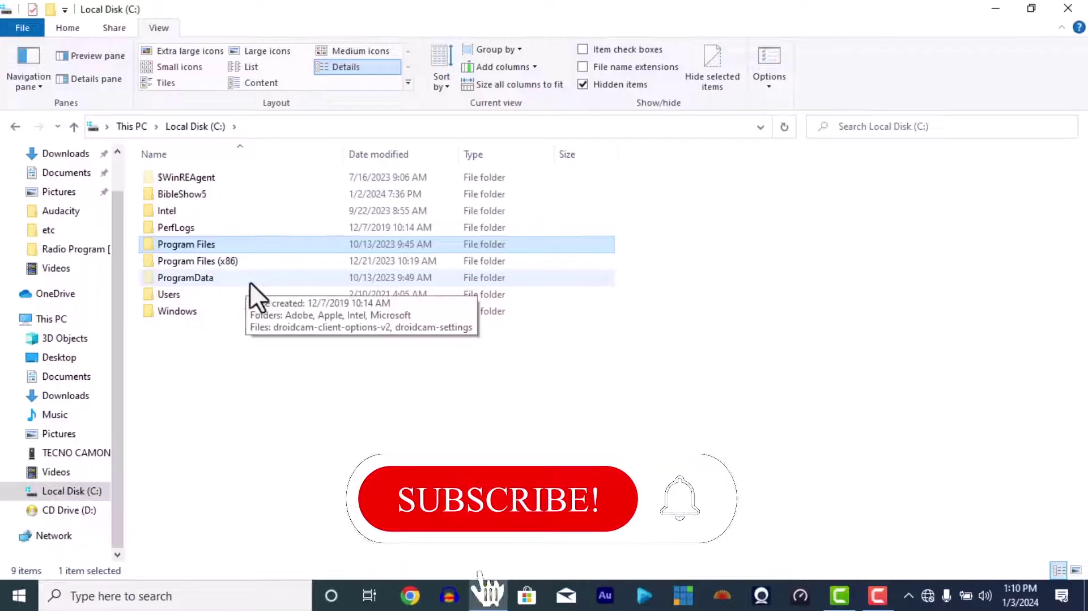
left_click(254, 283)
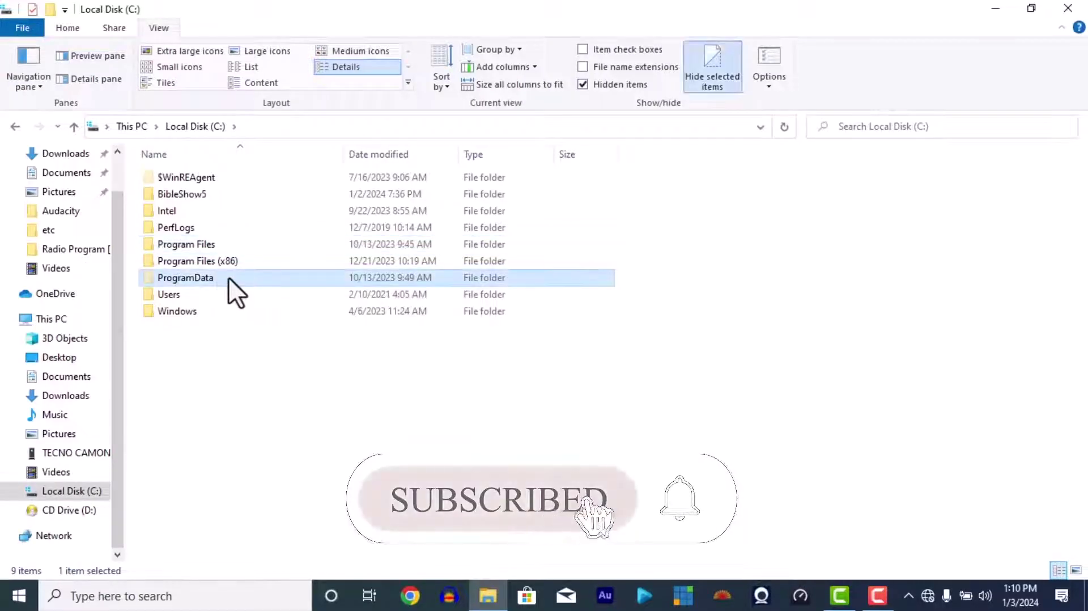
double_click(229, 277)
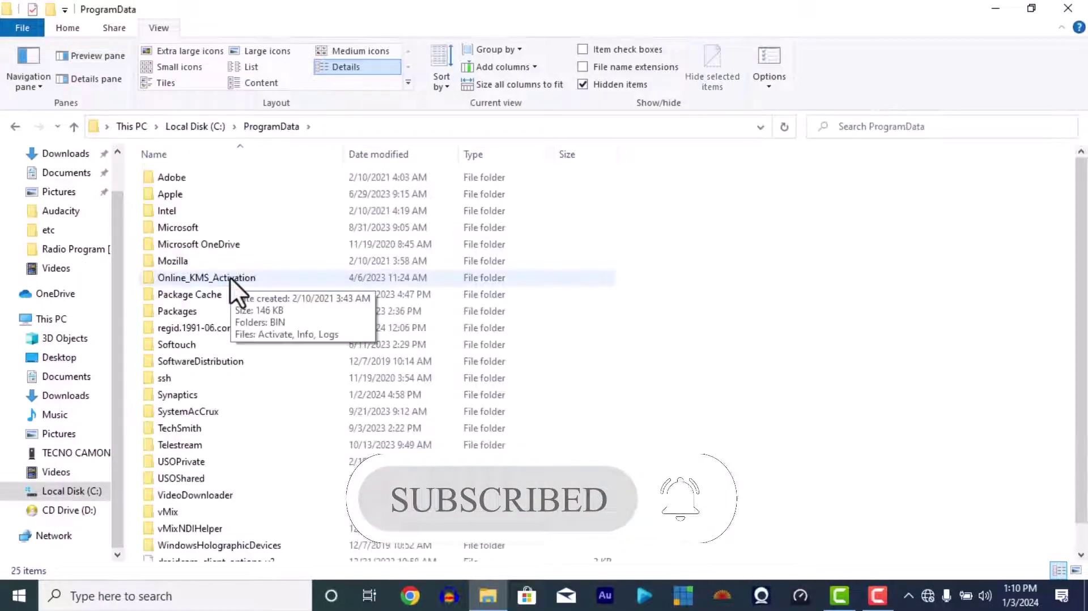
left_click(192, 600)
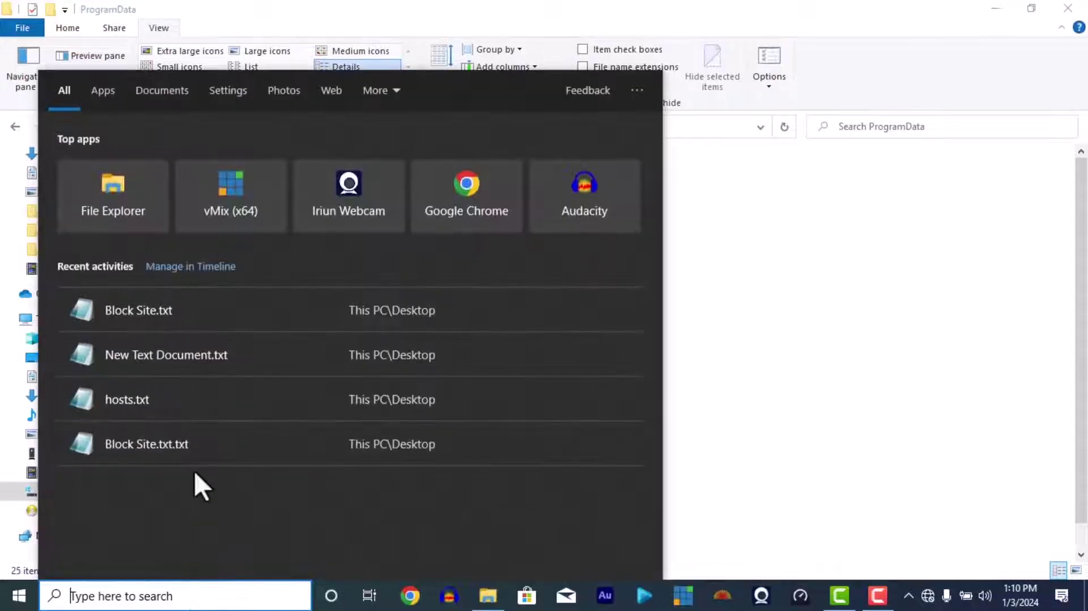
Search 'firewa' to launch Windows Defender Firewall, restore its window, and open Advanced settings
type("f")
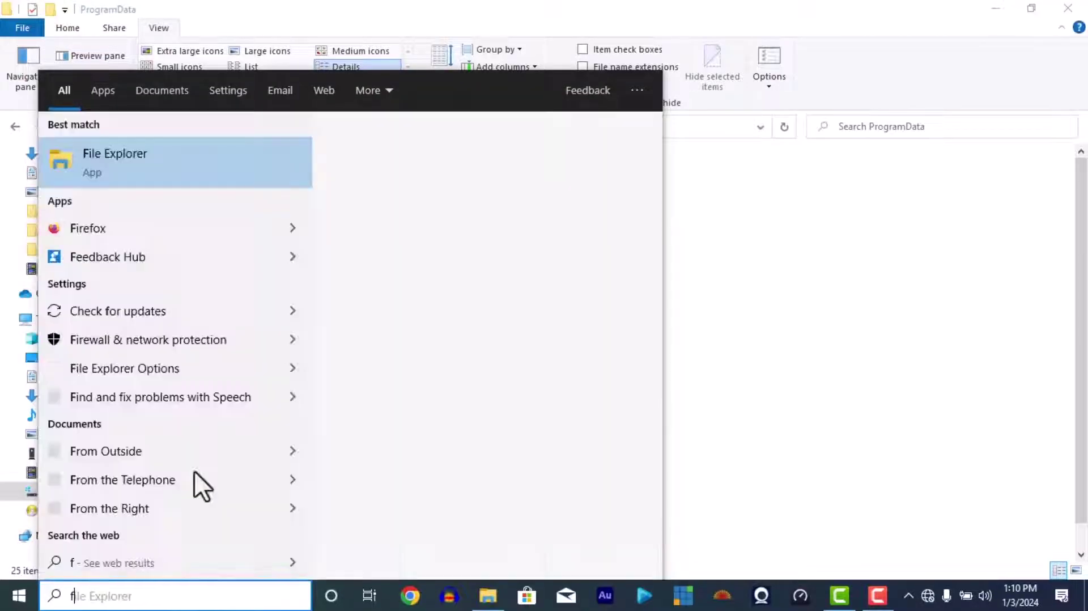
type("irewa")
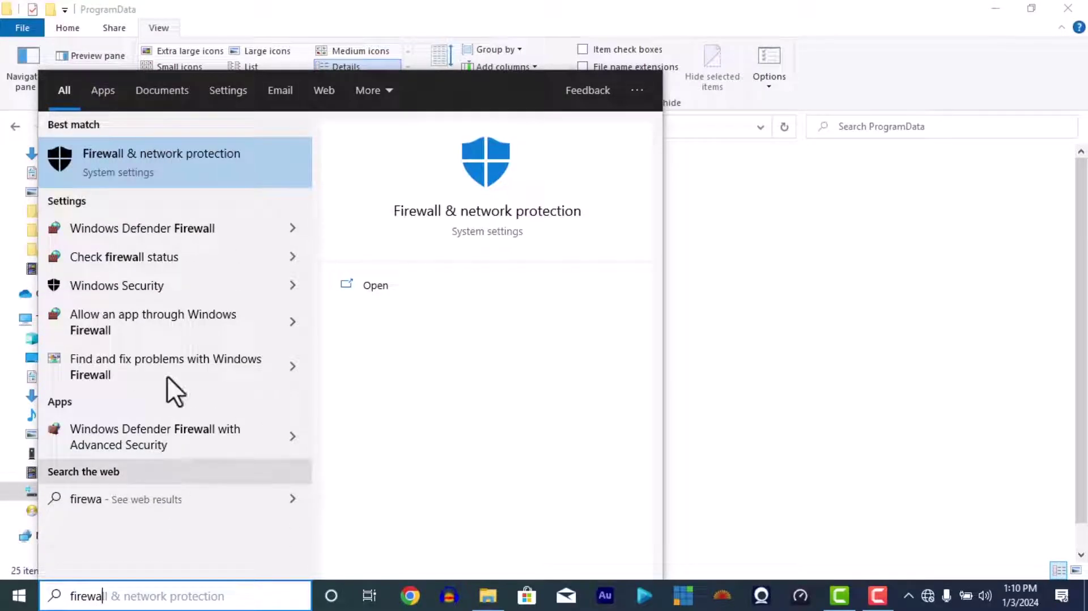
left_click(192, 232)
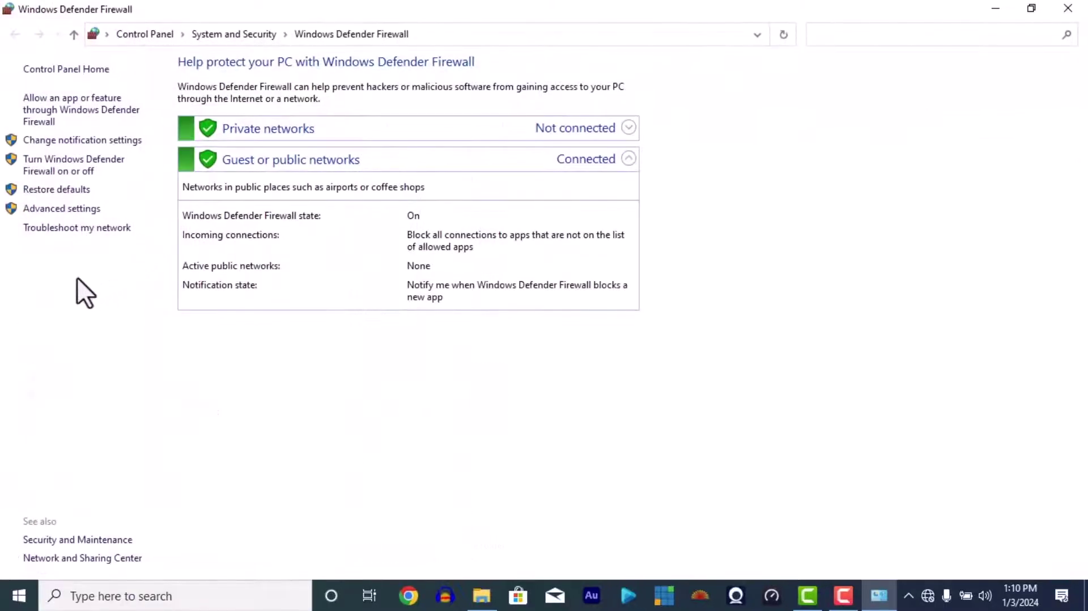
left_click(1031, 8)
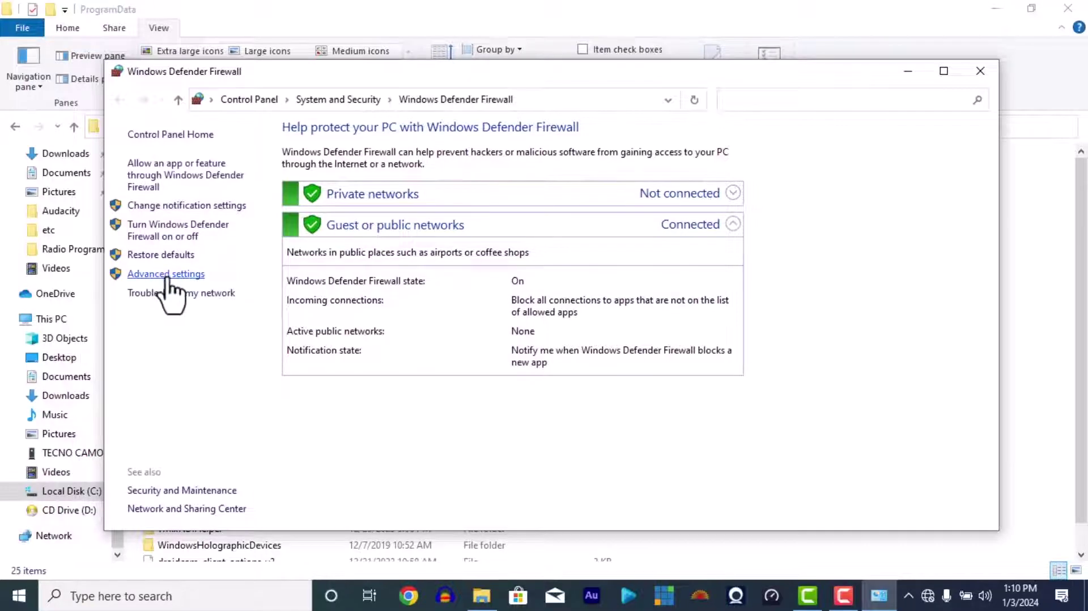
left_click(166, 274)
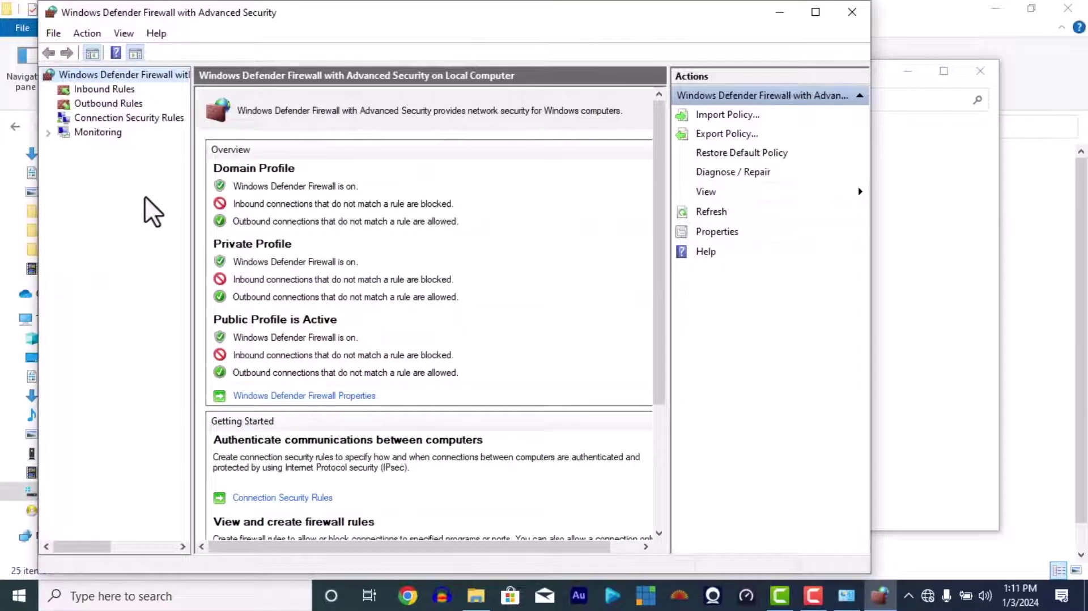
Start a Program-type New Inbound Rule from Inbound Rules and browse for its program
left_click(106, 91)
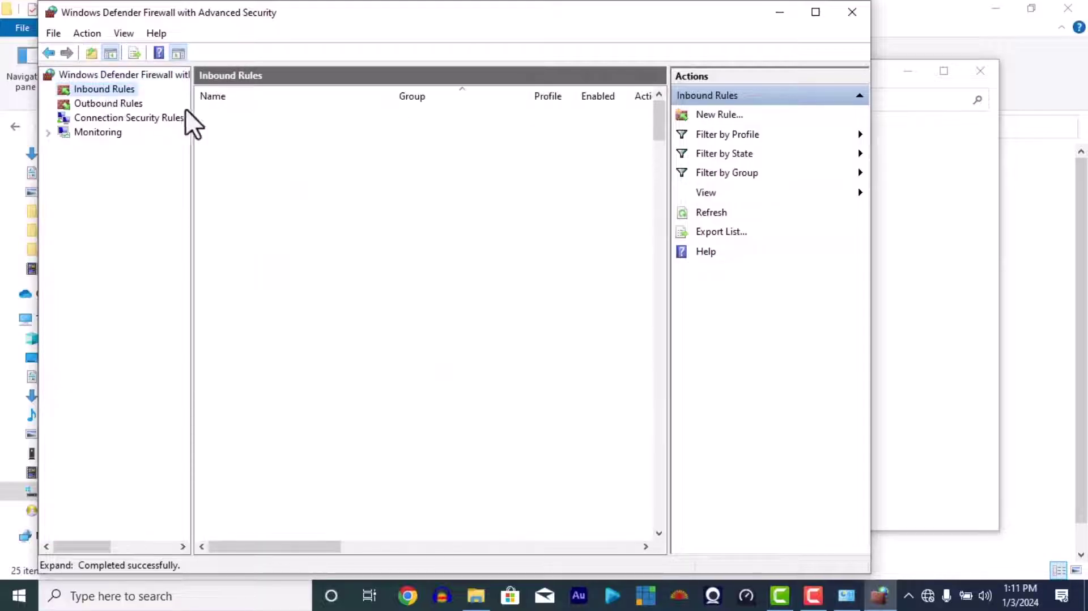
left_click(727, 115)
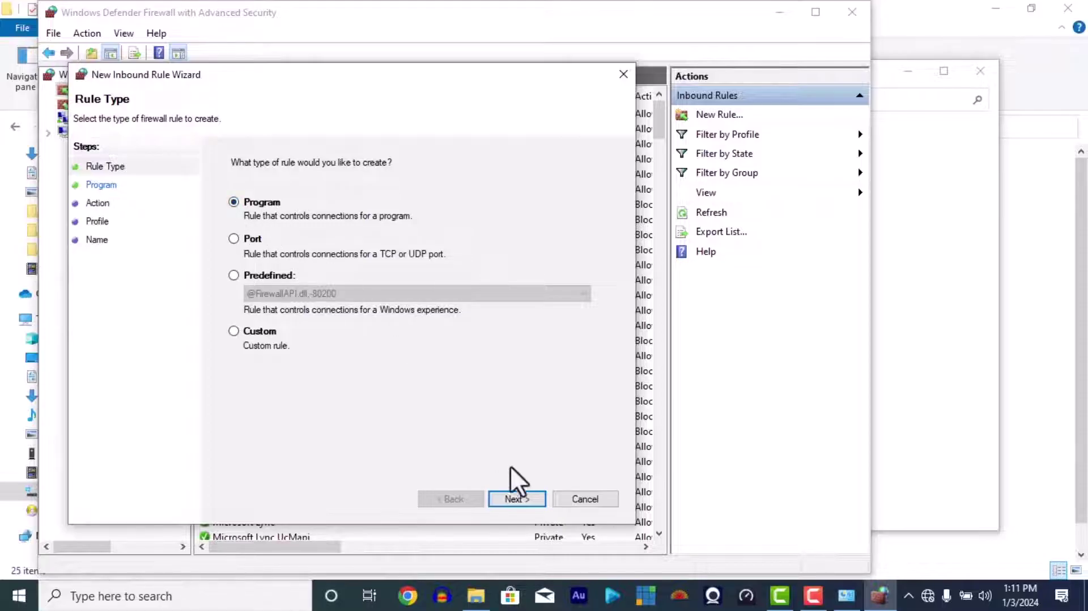
left_click(511, 498)
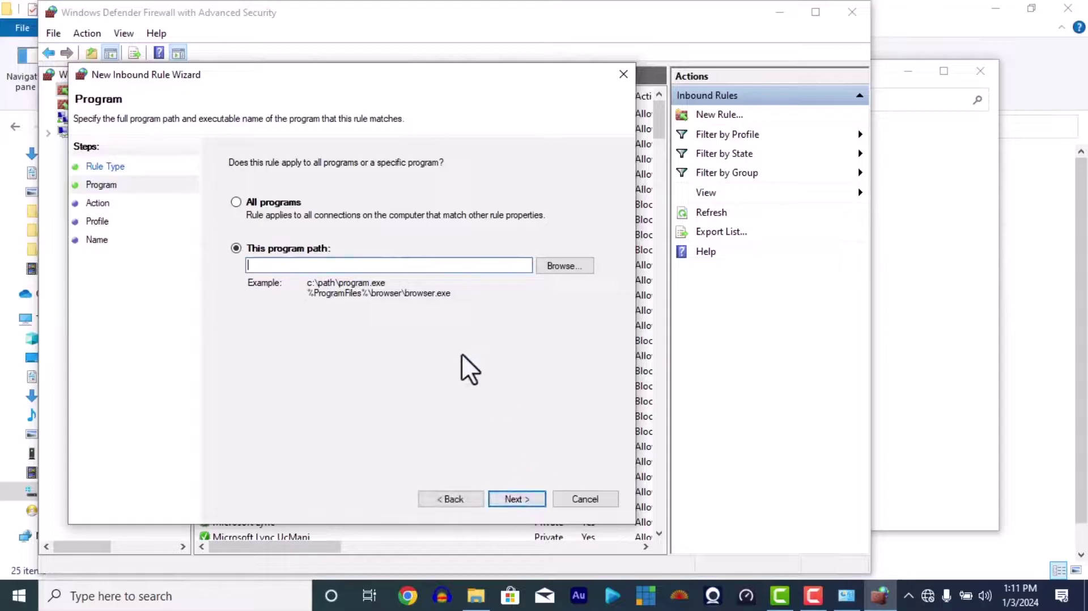
left_click(551, 270)
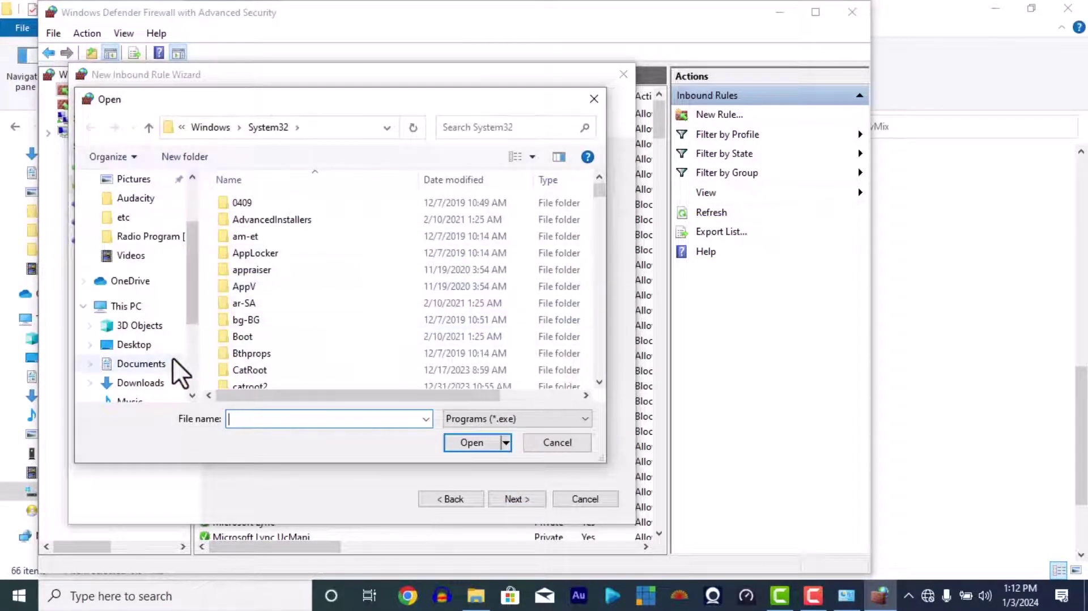
Select C:\Program Files (x86)\vMix\vMix64.exe as the inbound rule's program and continue
scroll(173, 357, "down", 1)
left_click(145, 286)
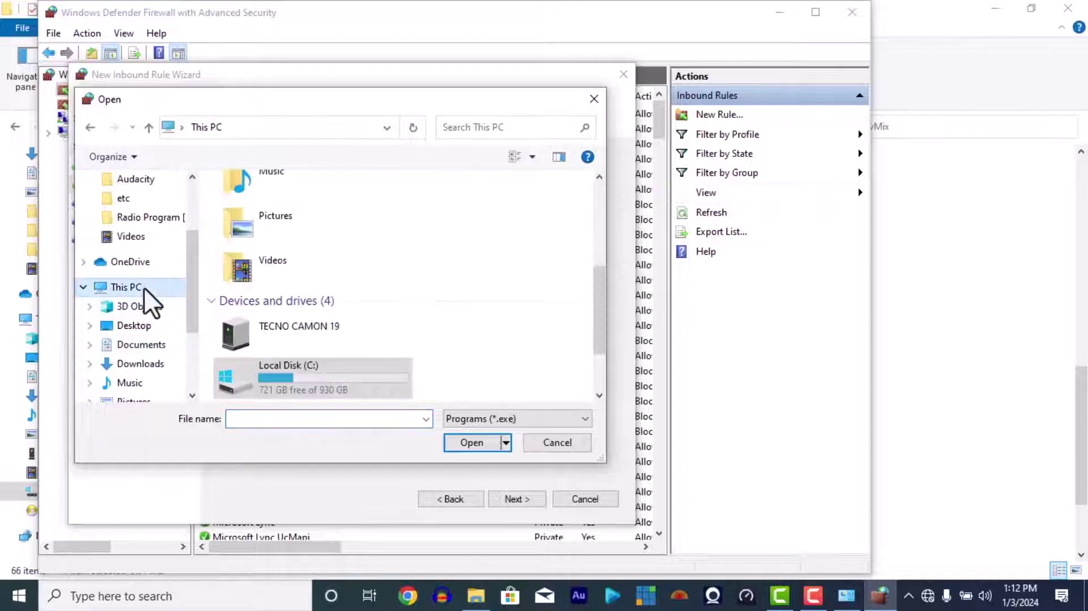
double_click(278, 367)
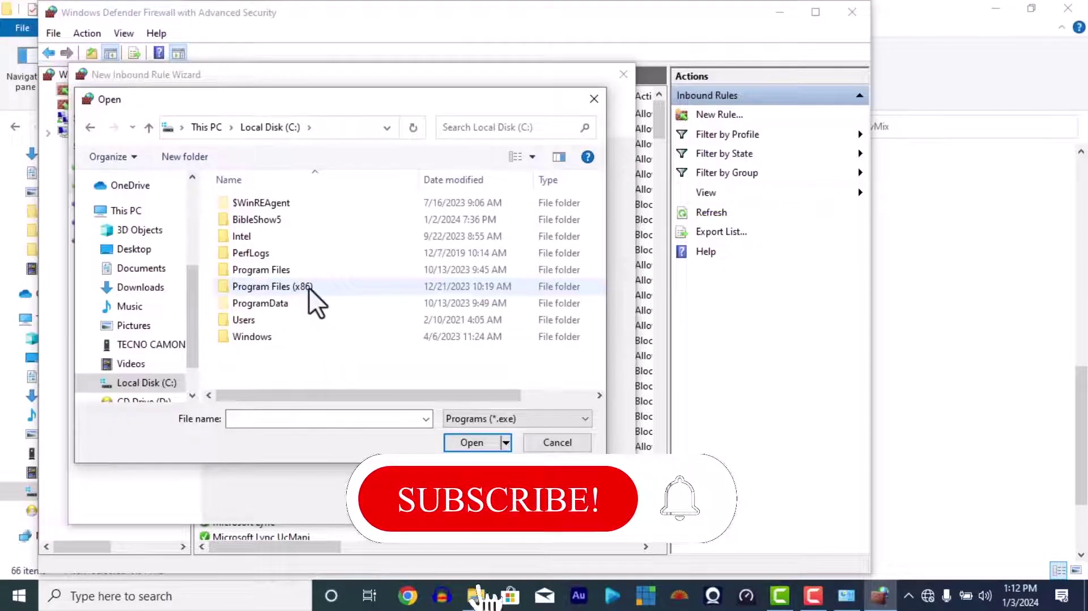
double_click(308, 285)
scroll(307, 285, "down", 10)
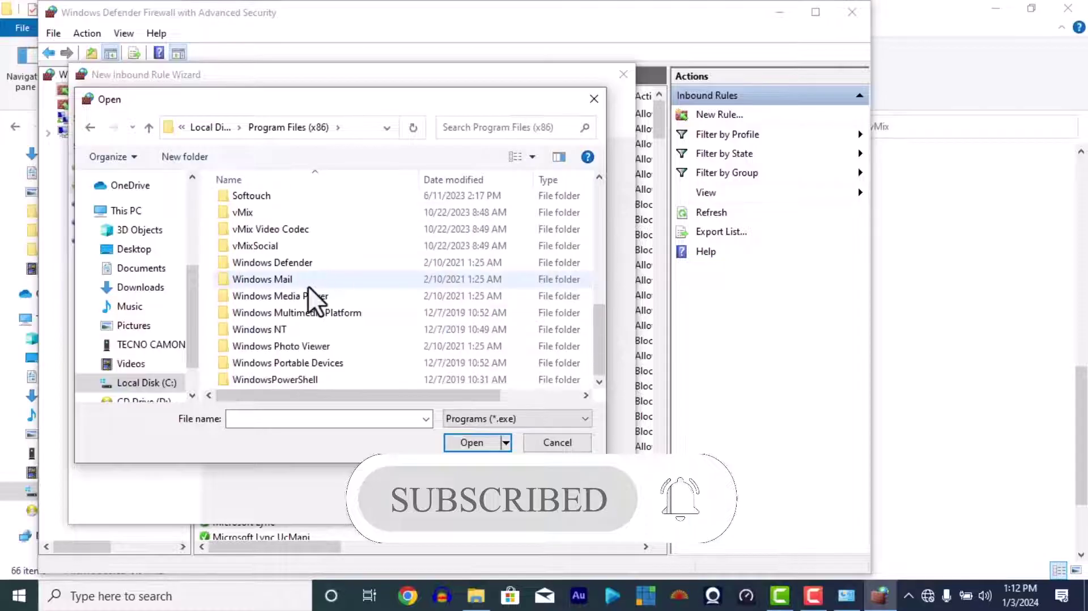
double_click(277, 212)
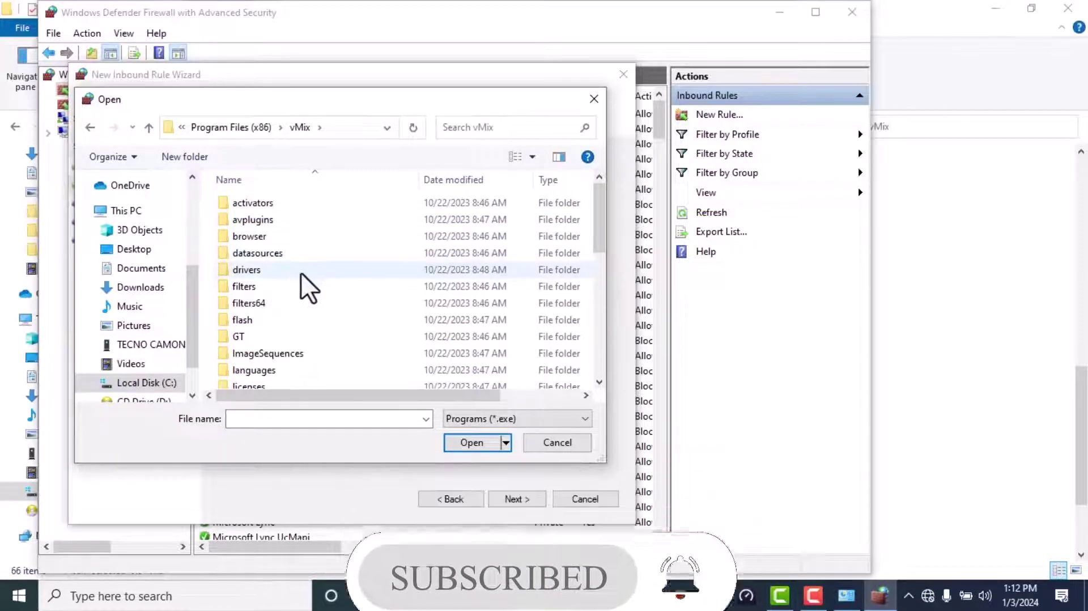
scroll(301, 272, "down", 7)
left_click(270, 268)
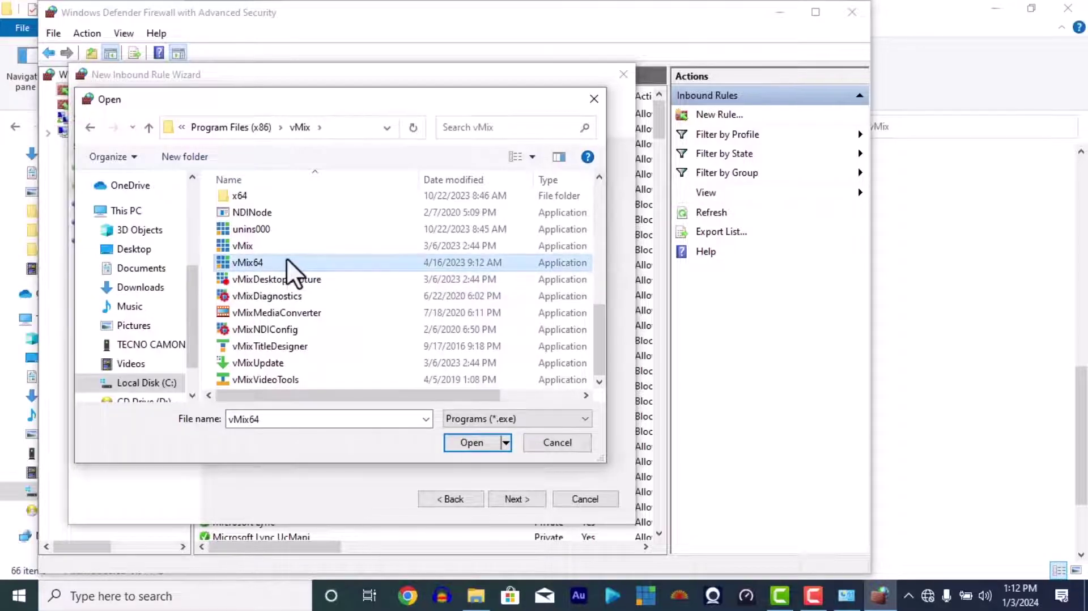
left_click(475, 445)
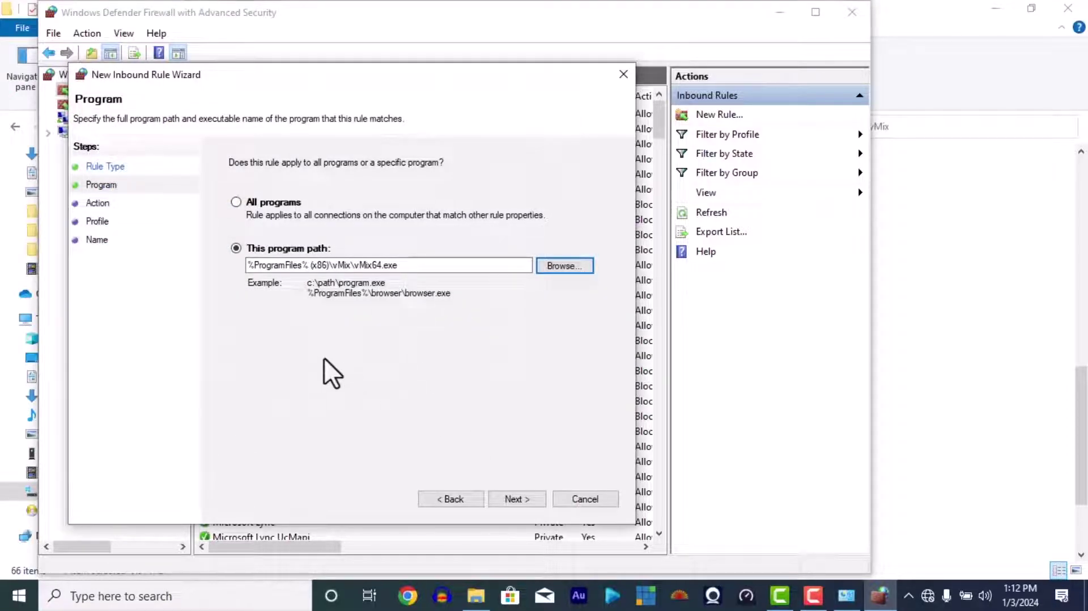
left_click(507, 499)
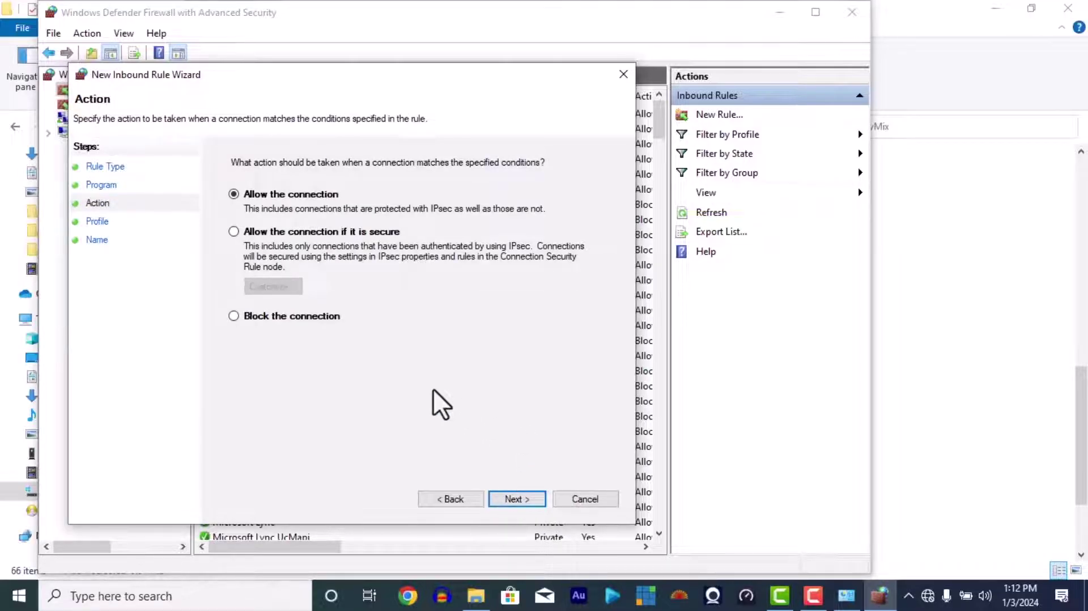
Set the inbound rule to block the connection on all profiles
left_click(232, 316)
left_click(513, 500)
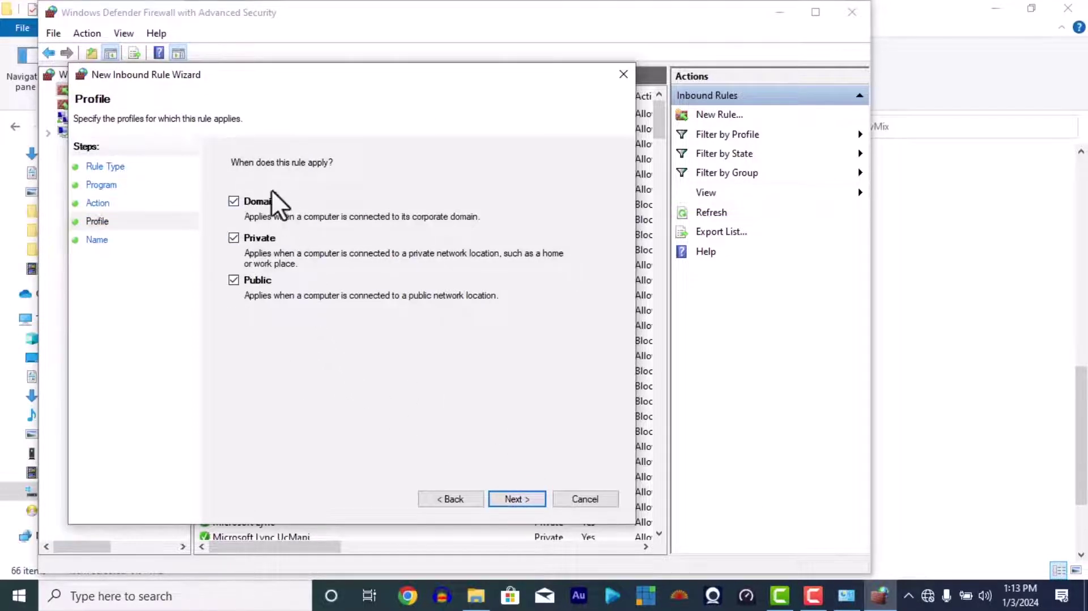
left_click(541, 519)
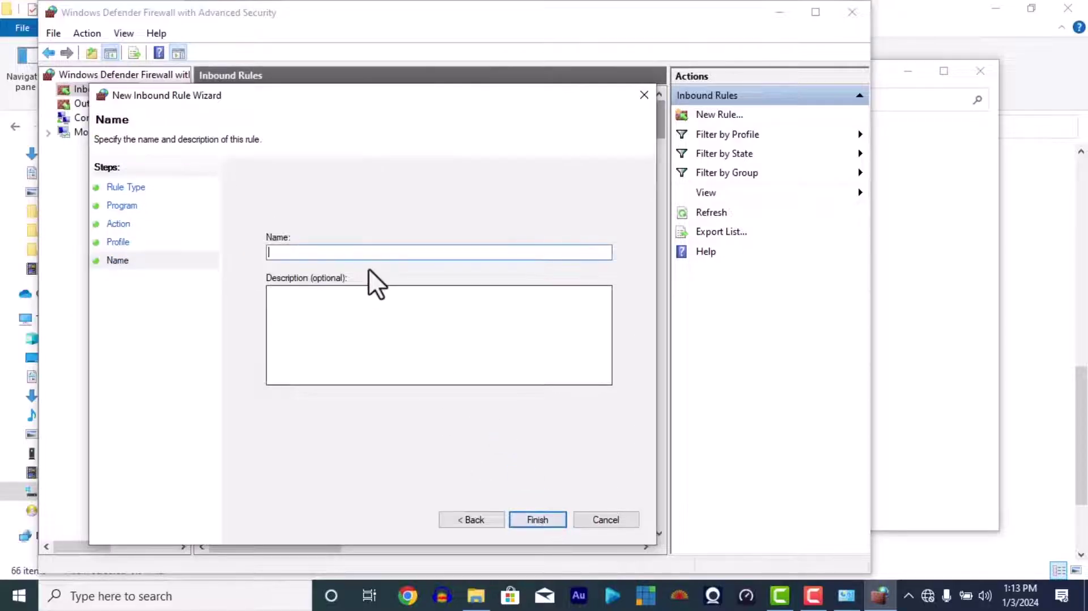
Name the rule vMix64 with description vMix64 and finish it
type("vM")
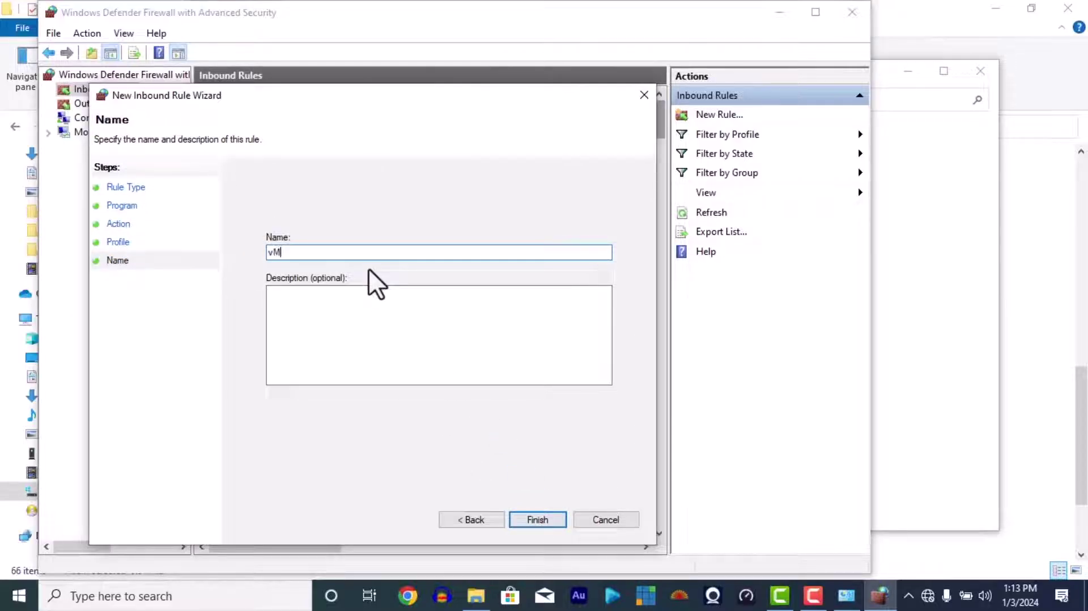
key("BackSpace")
key("BackSpace")
type("vMix")
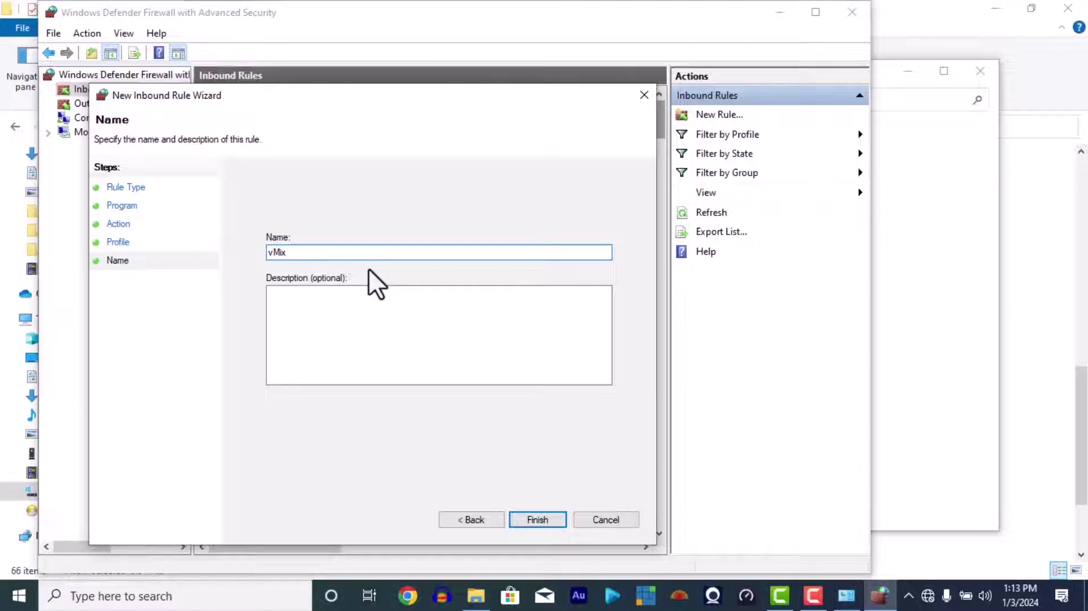
type("64")
key("ctrl+a")
key("ctrl+c")
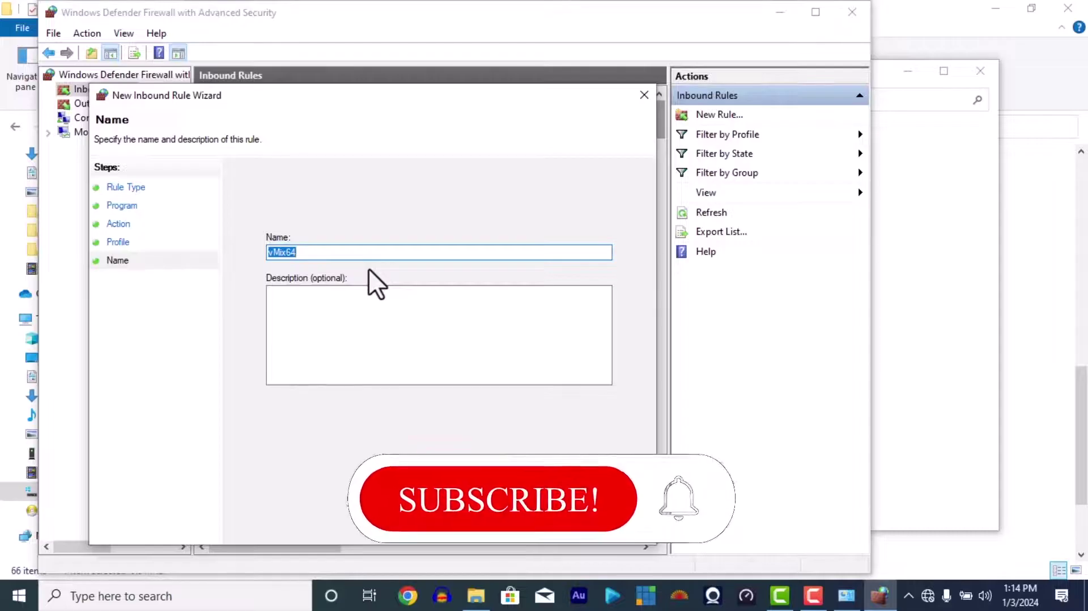
left_click(362, 321)
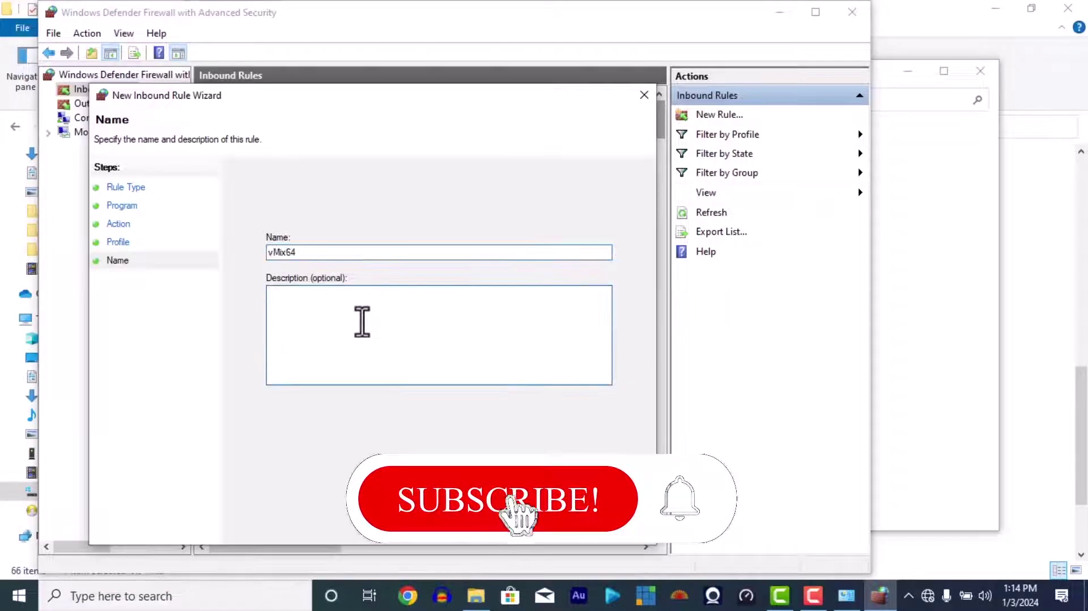
key("ctrl+v")
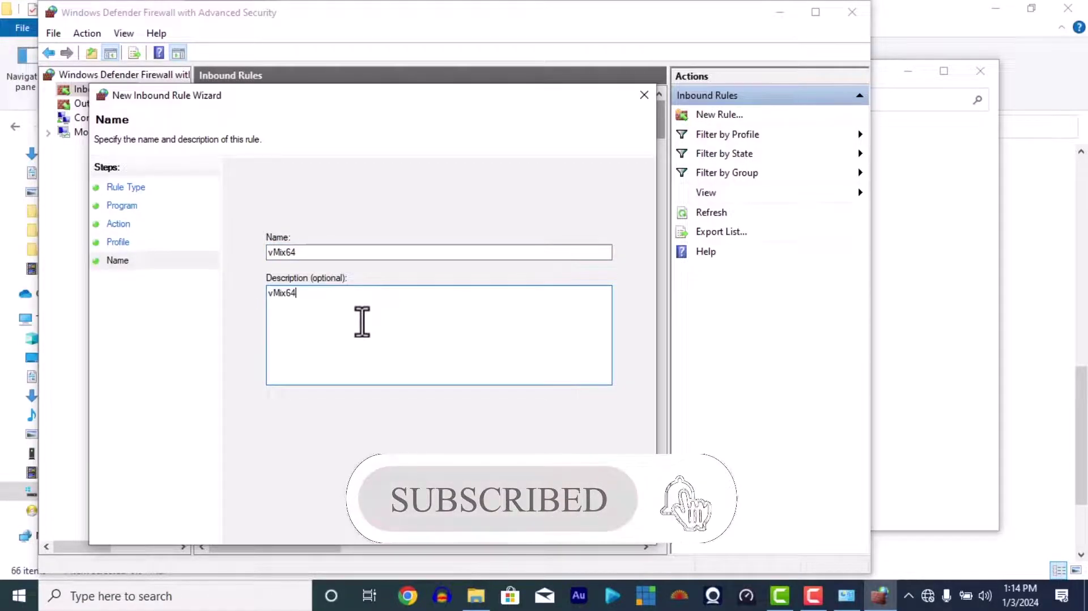
left_click(531, 542)
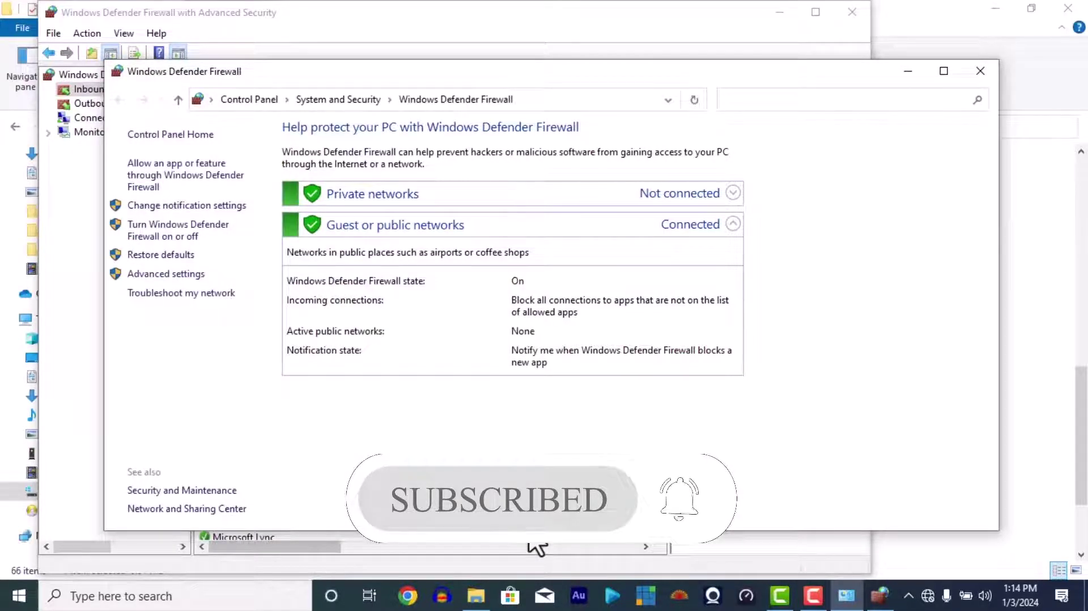
left_click(908, 72)
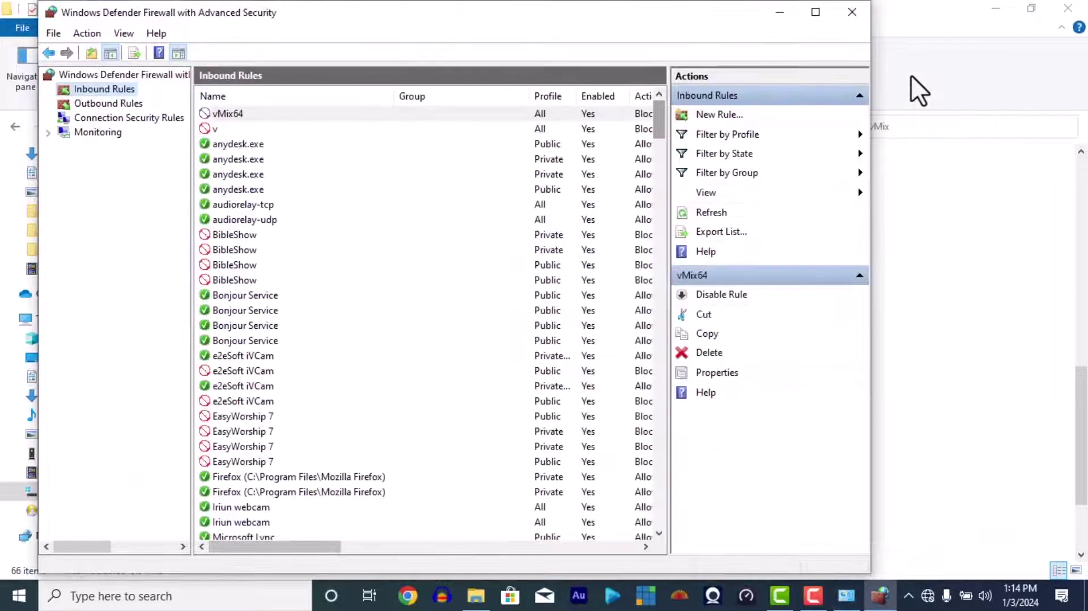
Start a Program-type New Outbound Rule from Outbound Rules and browse for its program
left_click(104, 100)
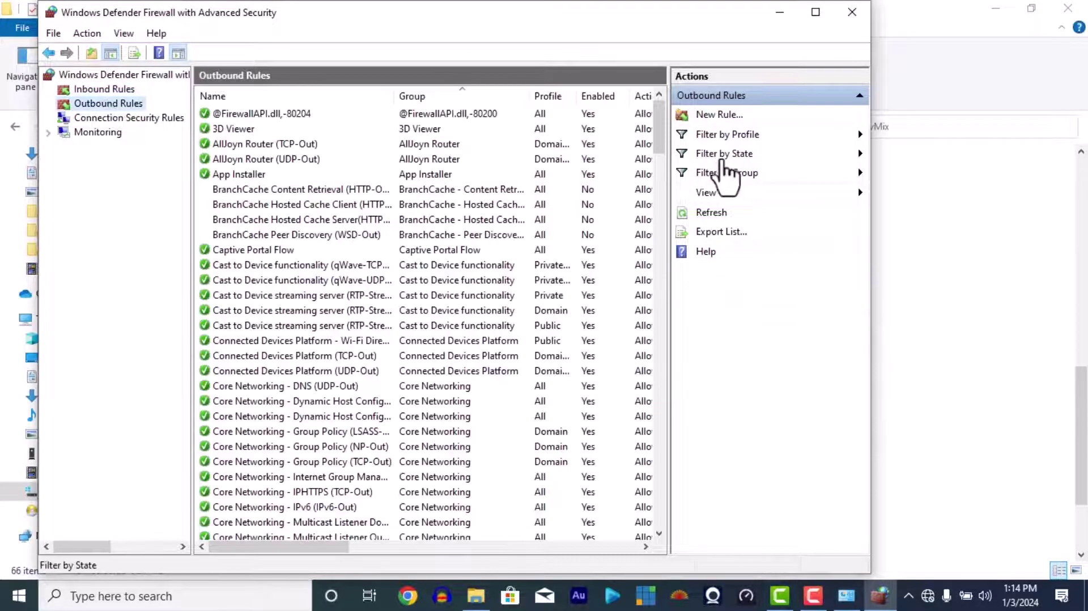
left_click(711, 115)
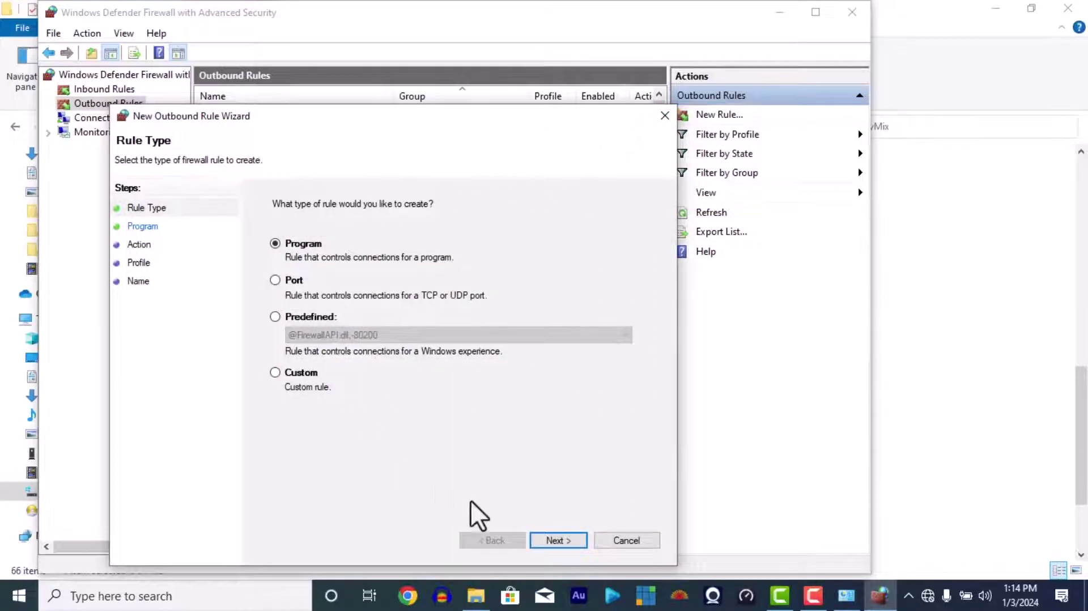
left_click(562, 539)
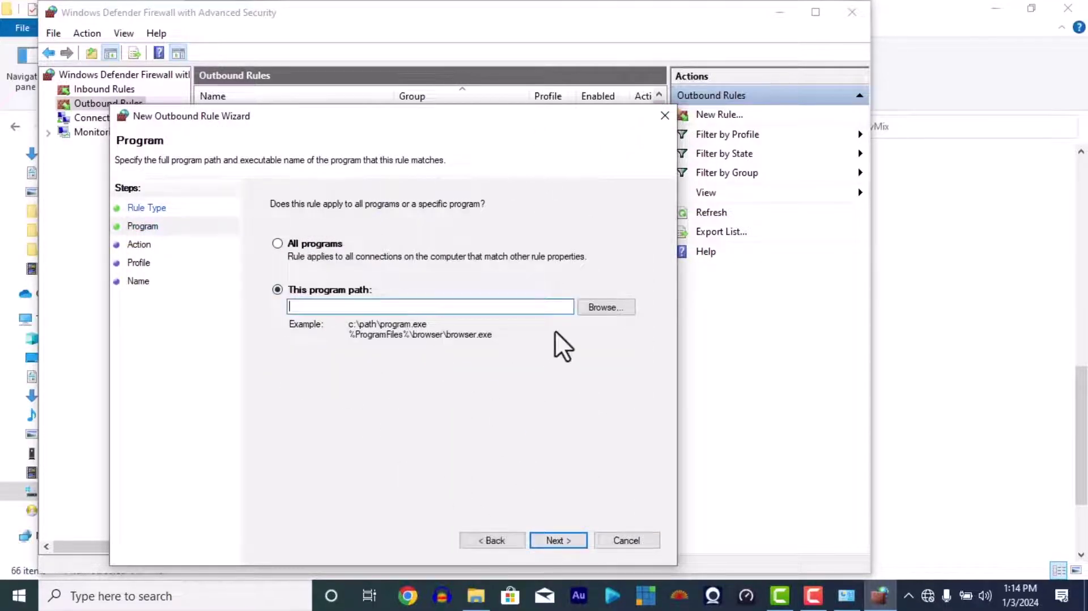
left_click(592, 306)
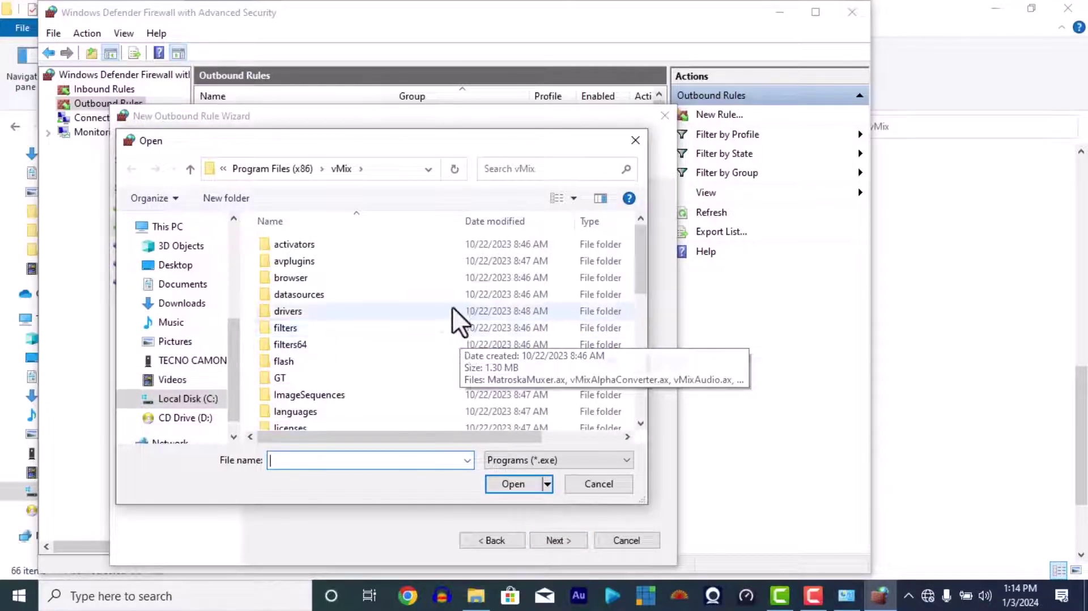
Pick vMix64.exe in the vMix folder as the outbound rule's program and continue
scroll(377, 311, "down", 7)
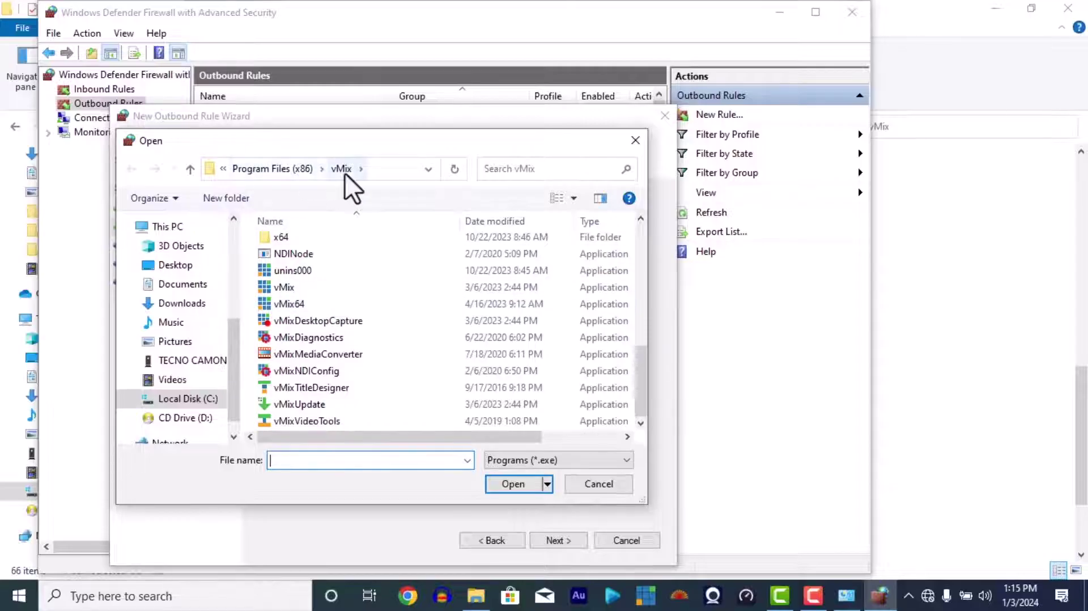
left_click(452, 167)
left_click(387, 169)
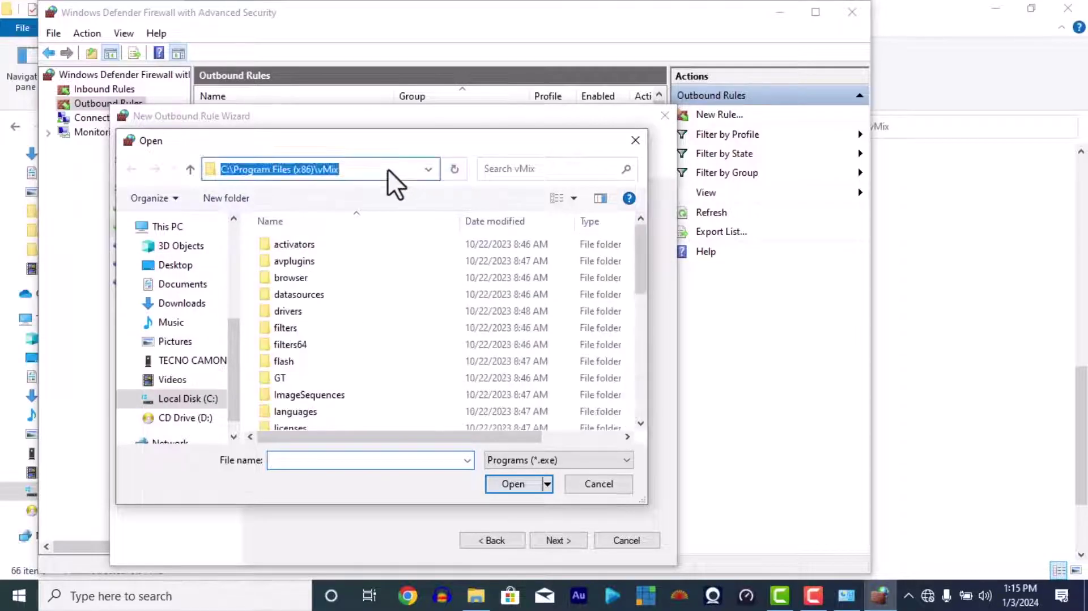
scroll(373, 277, "down", 7)
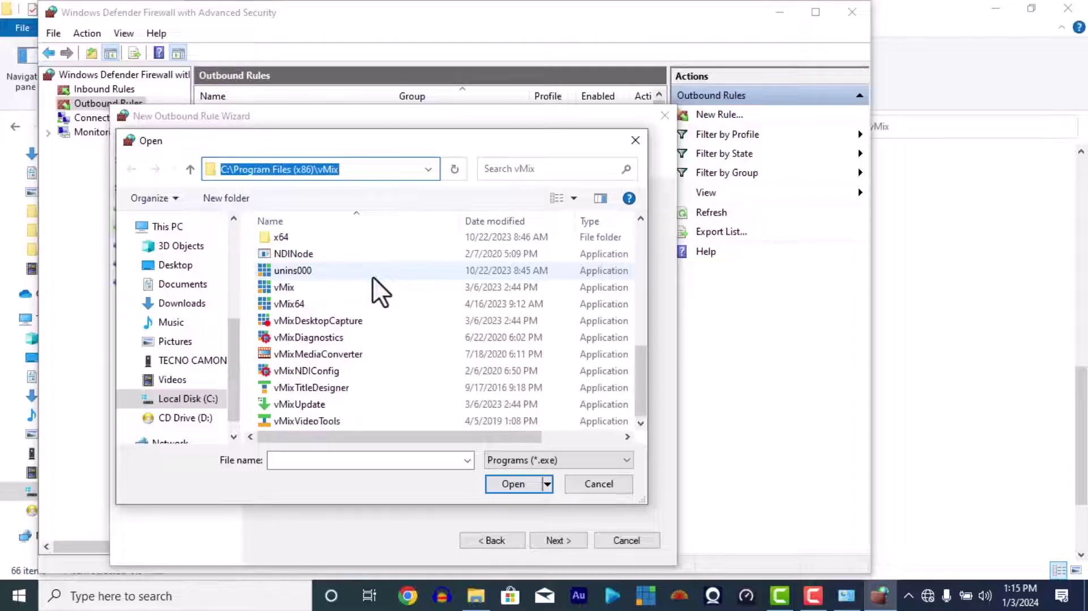
left_click(319, 301)
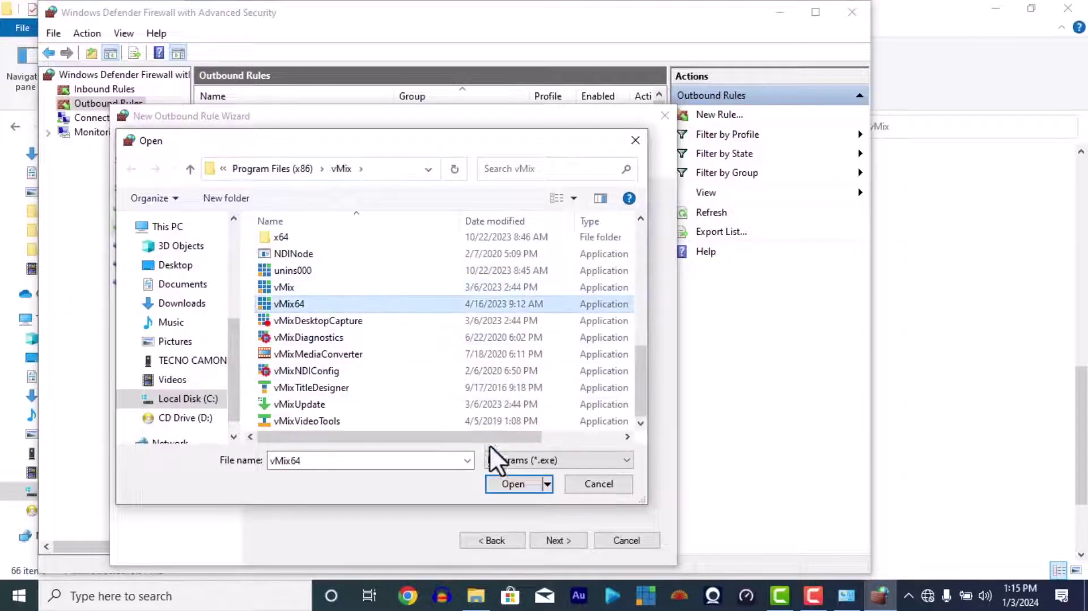
left_click(513, 484)
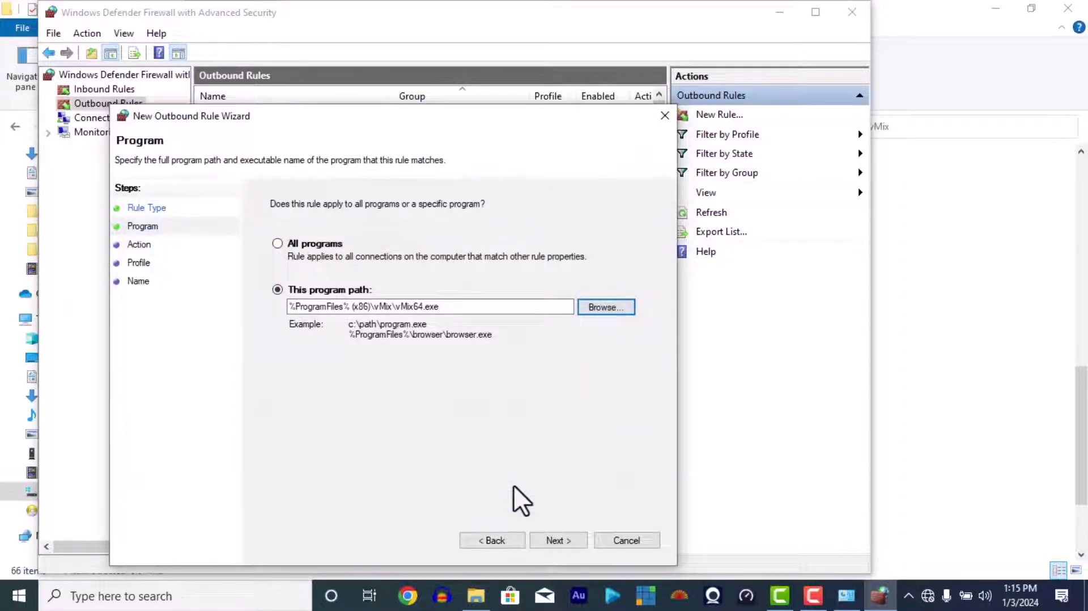
left_click(552, 537)
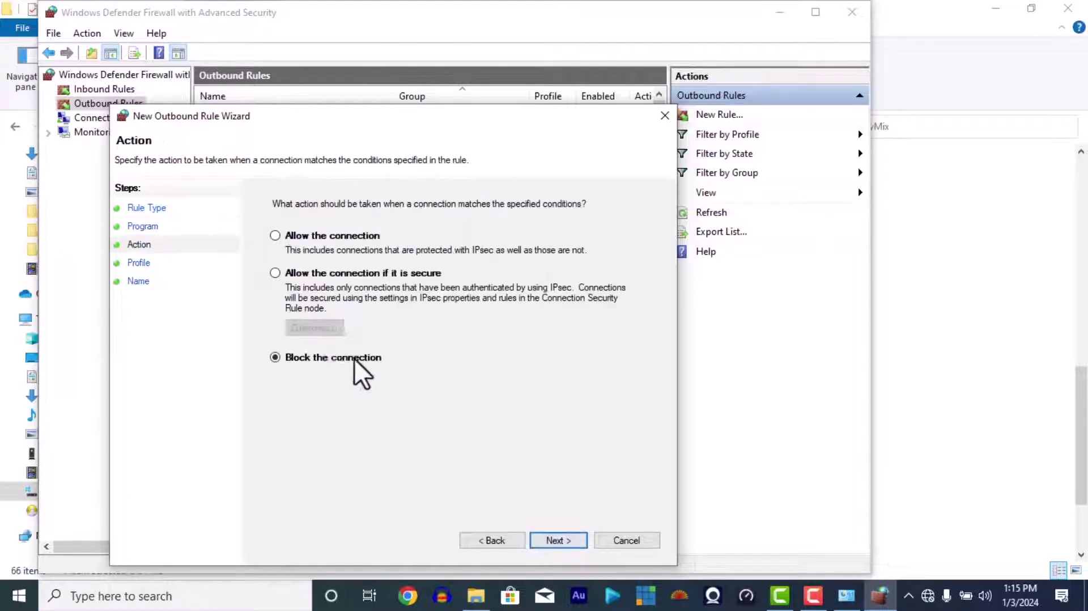
Finish the outbound rule blocking on all profiles, named and described vMix64
left_click(550, 540)
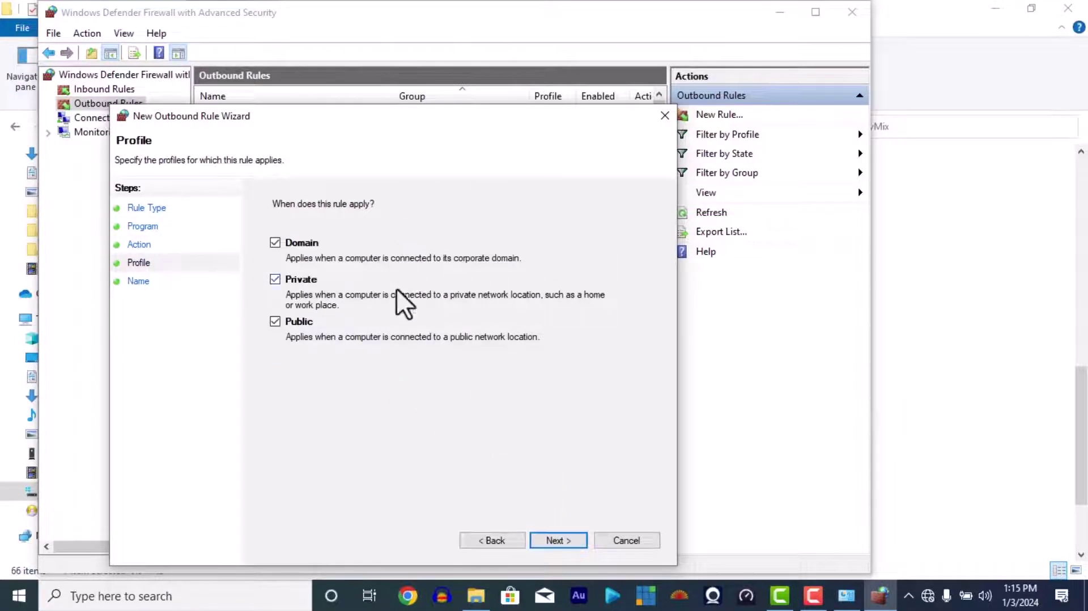
left_click(559, 539)
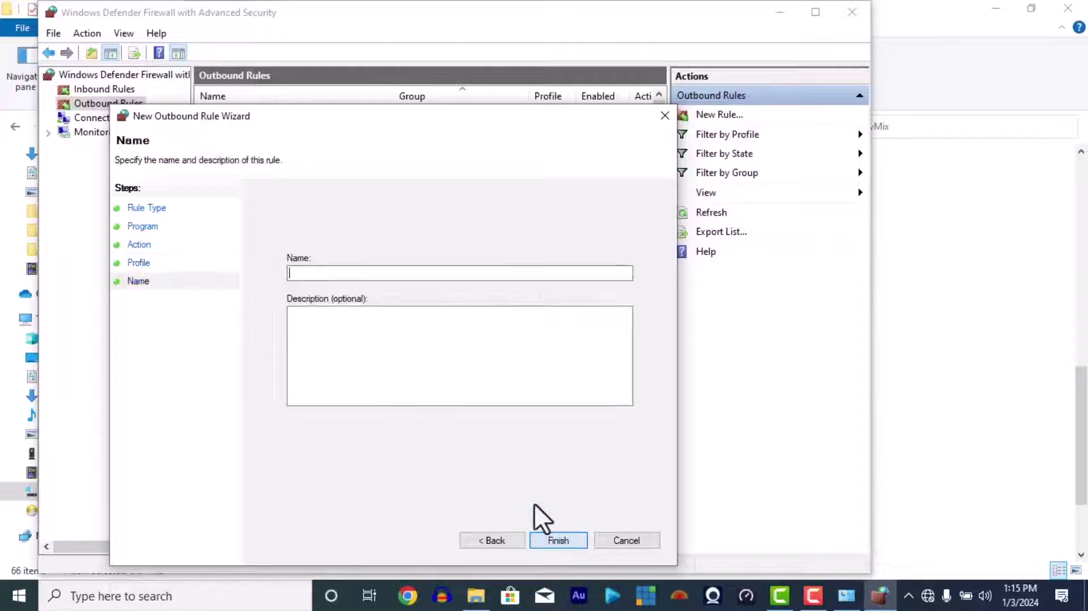
key("ctrl+v")
left_click(371, 310)
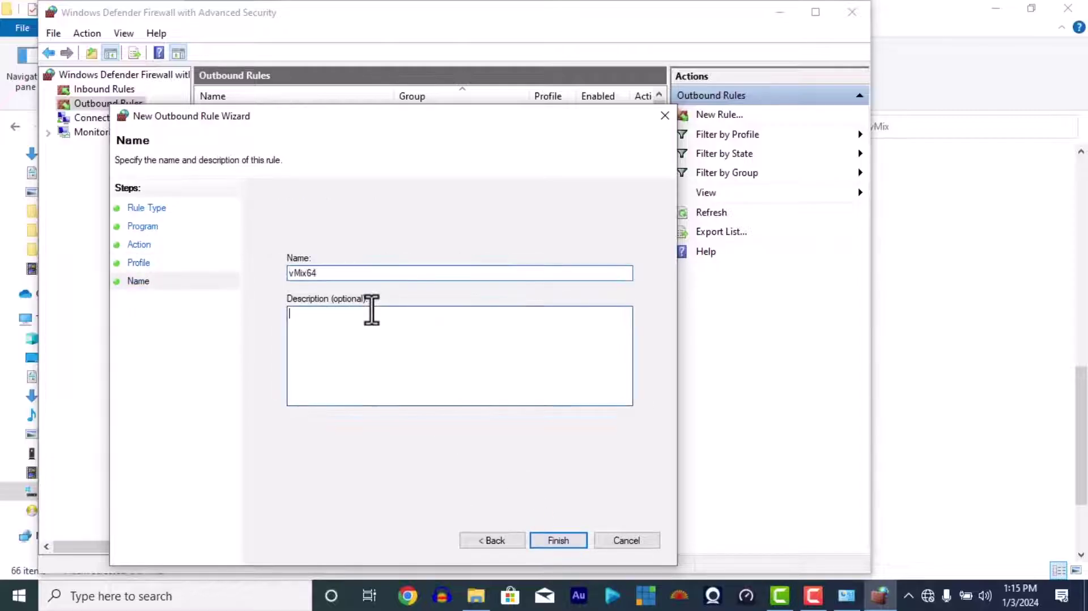
key("ctrl+v")
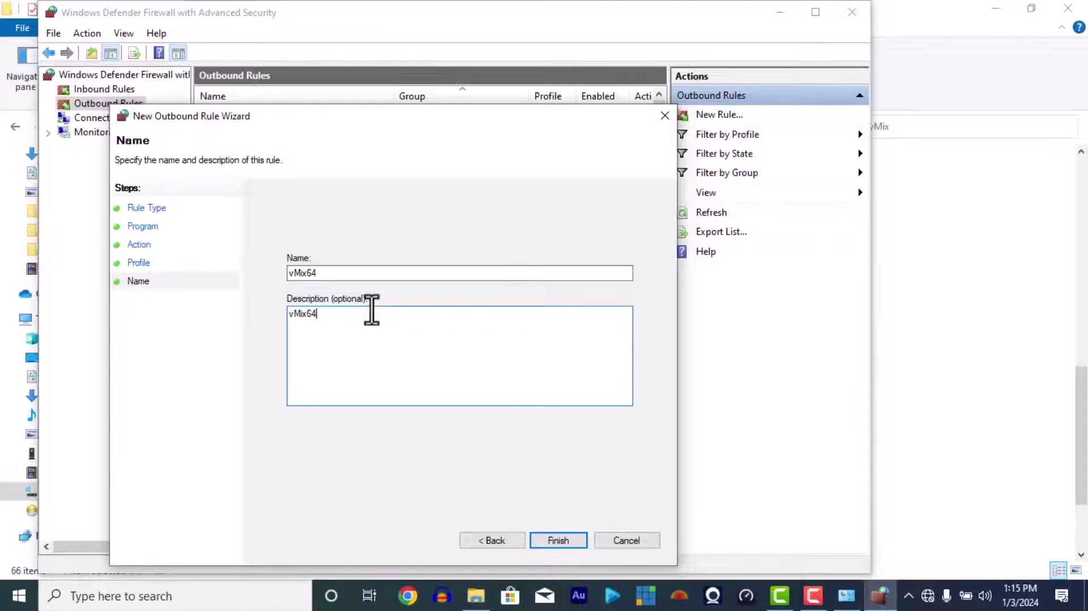
left_click(542, 540)
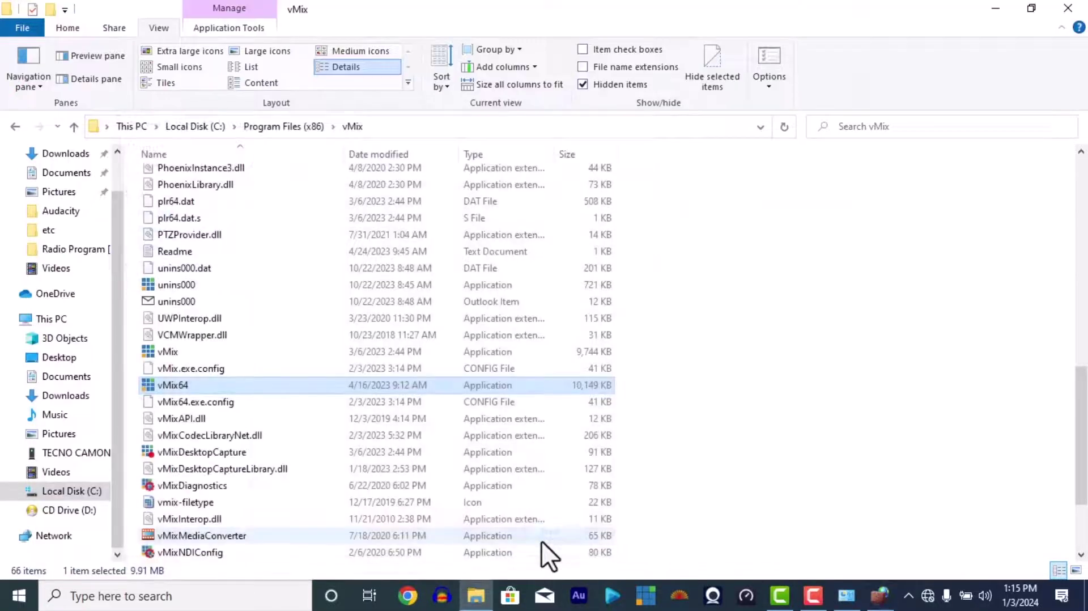
Review the Inbound Rules list, close the firewall console, and return to the vMix folder
left_click(879, 595)
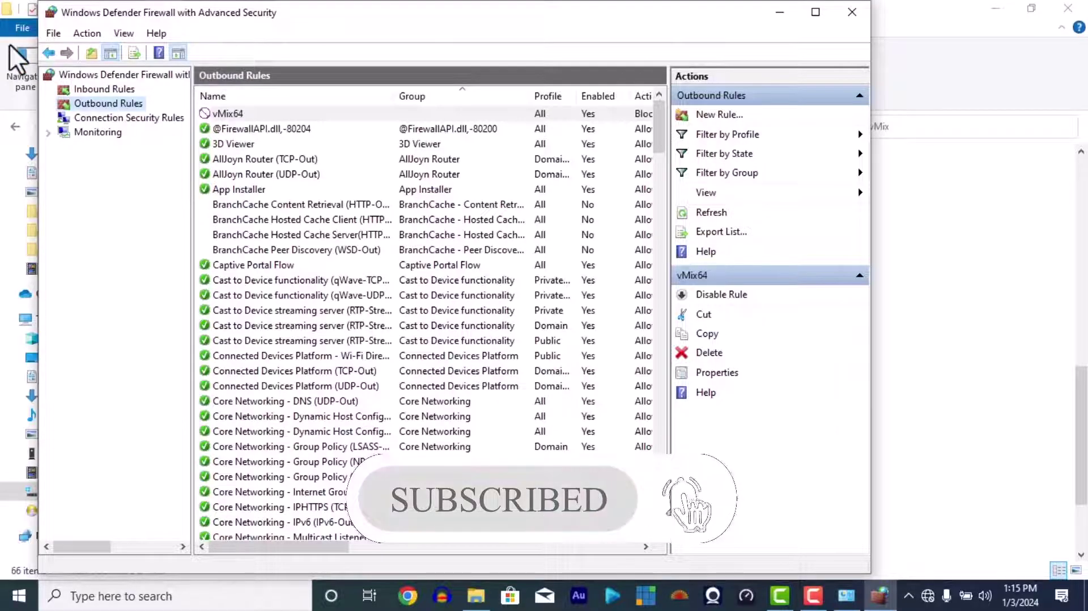
left_click(99, 90)
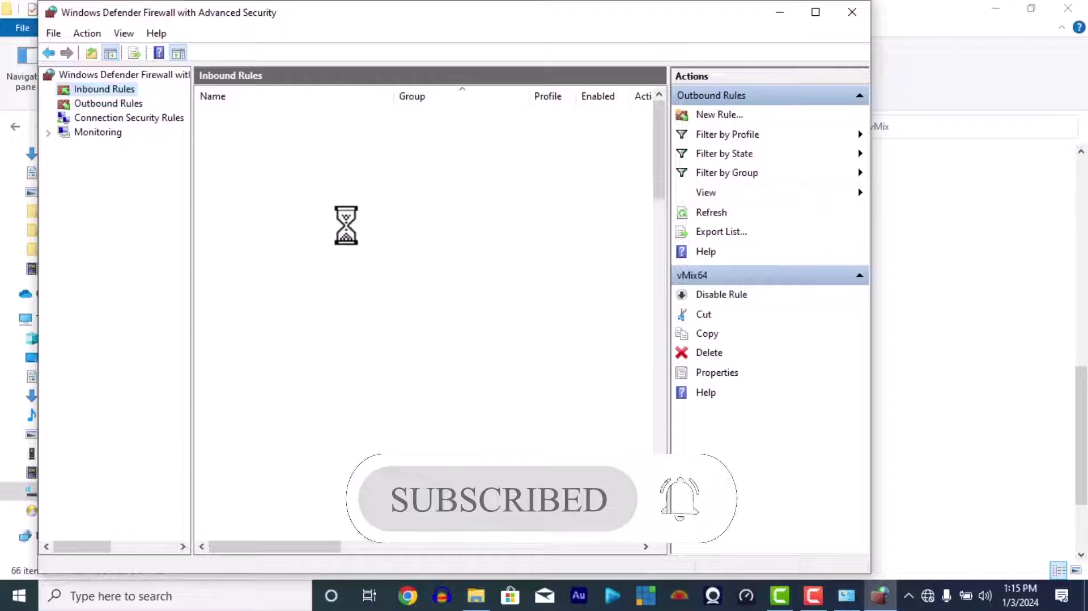
scroll(344, 232, "down", 9)
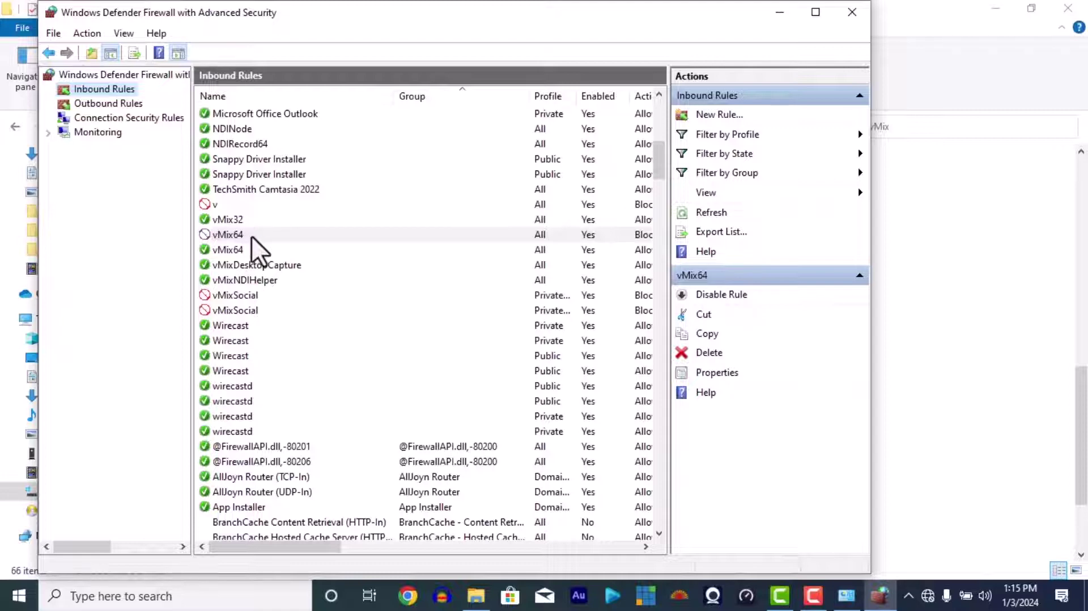
left_click(850, 12)
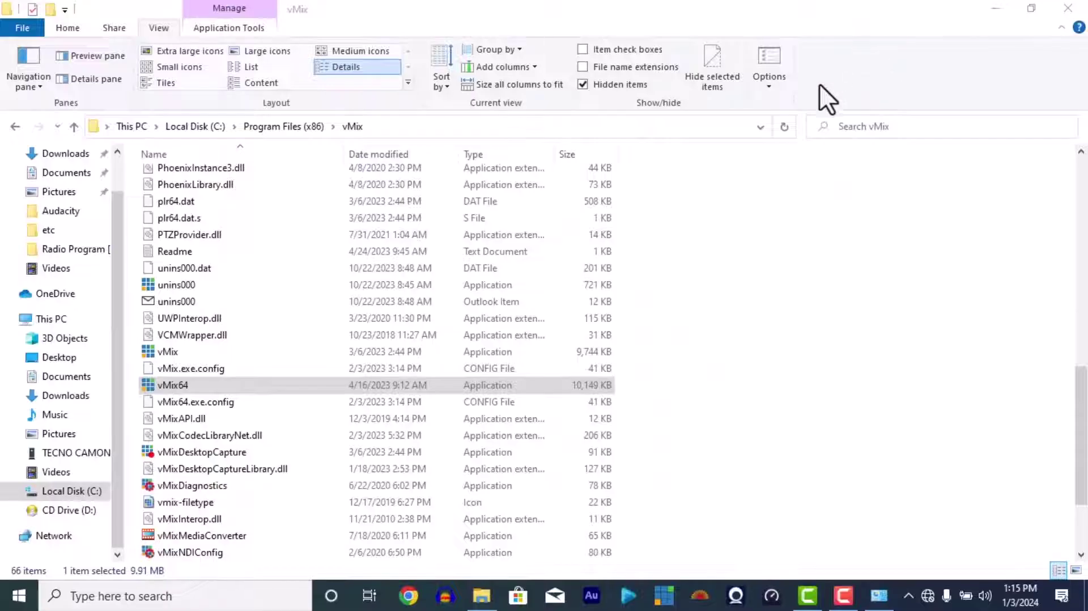
left_click(971, 12)
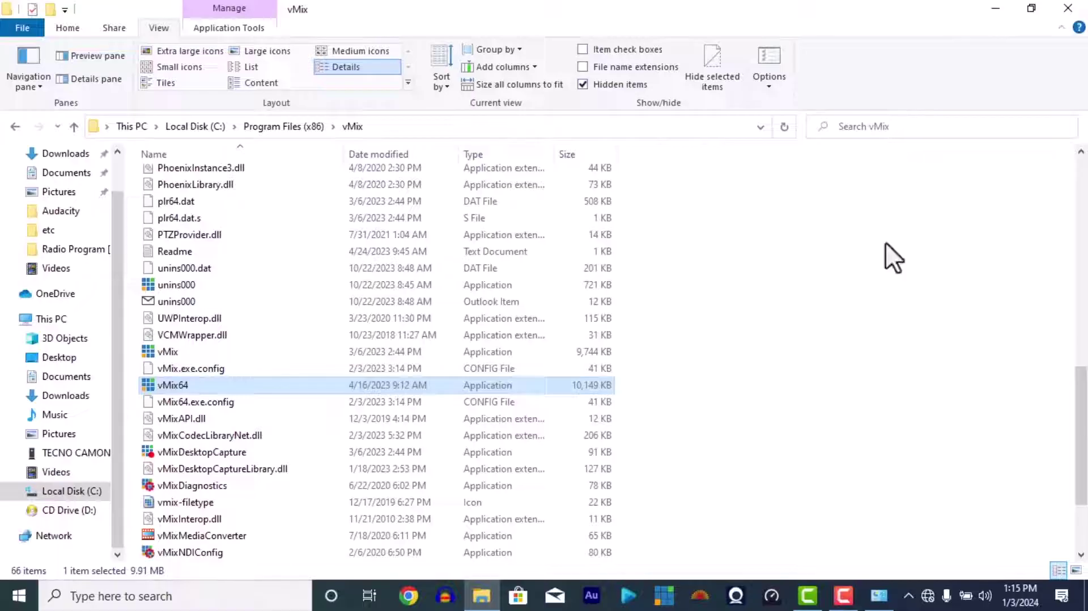
Close the Windows Defender Firewall window and open Local Disk (C:) from This PC
left_click(881, 597)
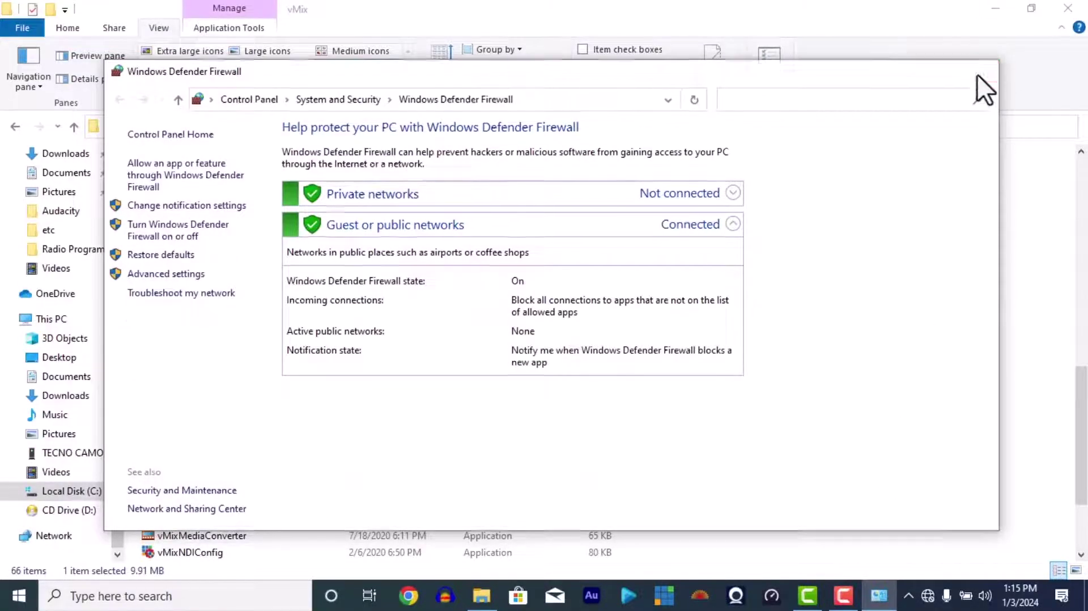
left_click(976, 74)
left_click(76, 321)
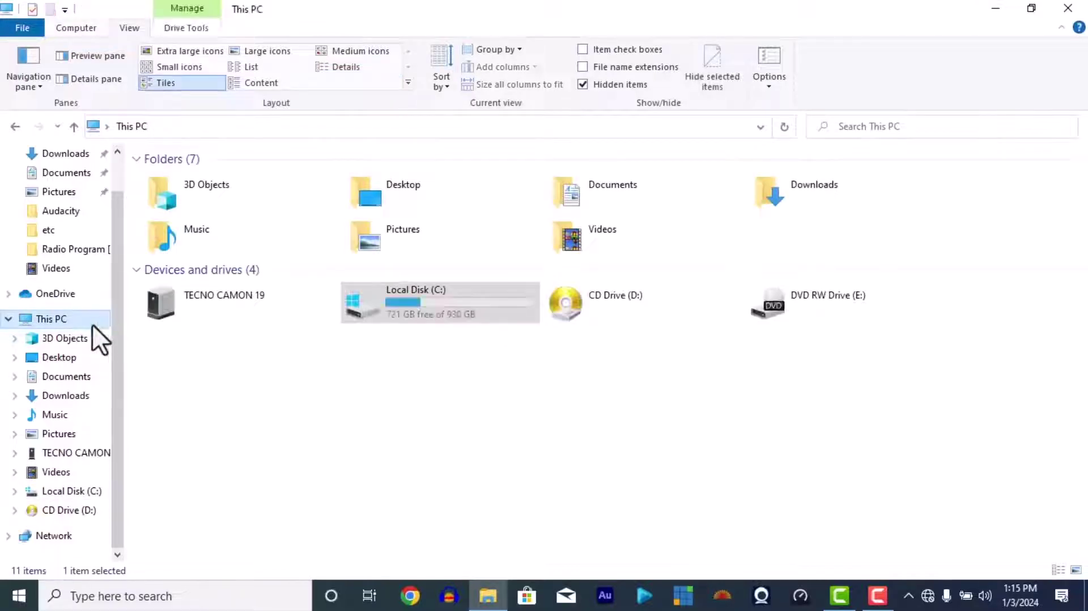
double_click(470, 300)
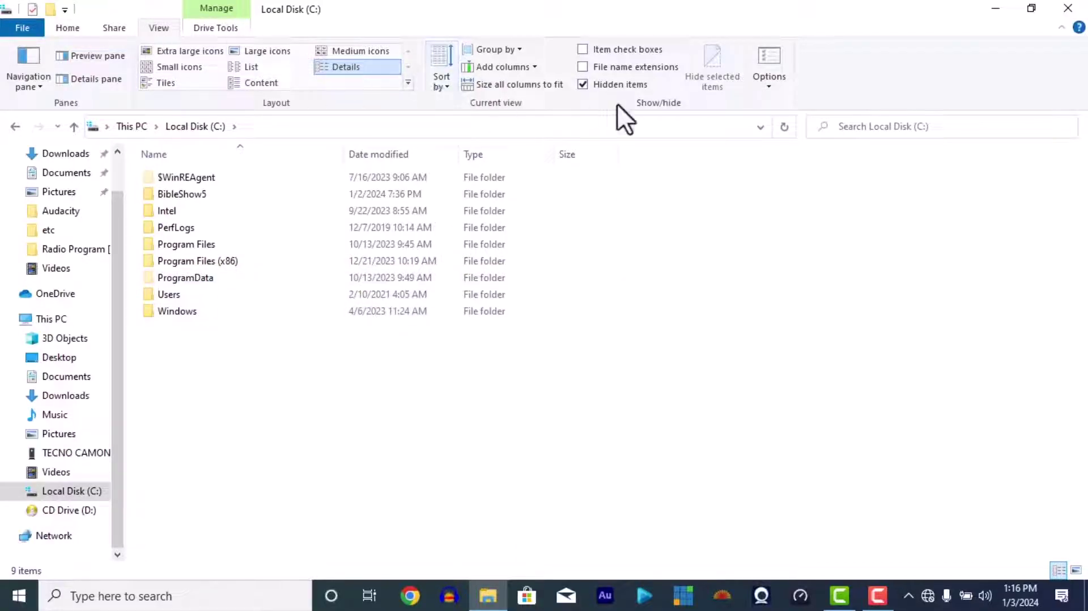
Open ProgramData\vMix, shrink Explorer beside the desktop, and select the desktop's New Text Document
double_click(271, 277)
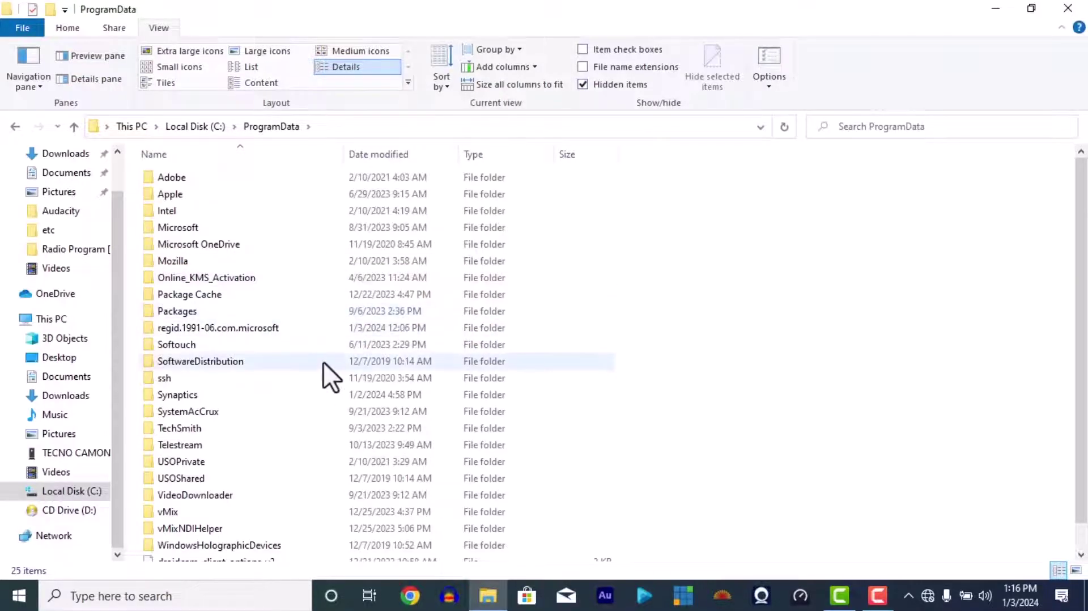
scroll(322, 363, "down", 1)
scroll(321, 363, "up", 1)
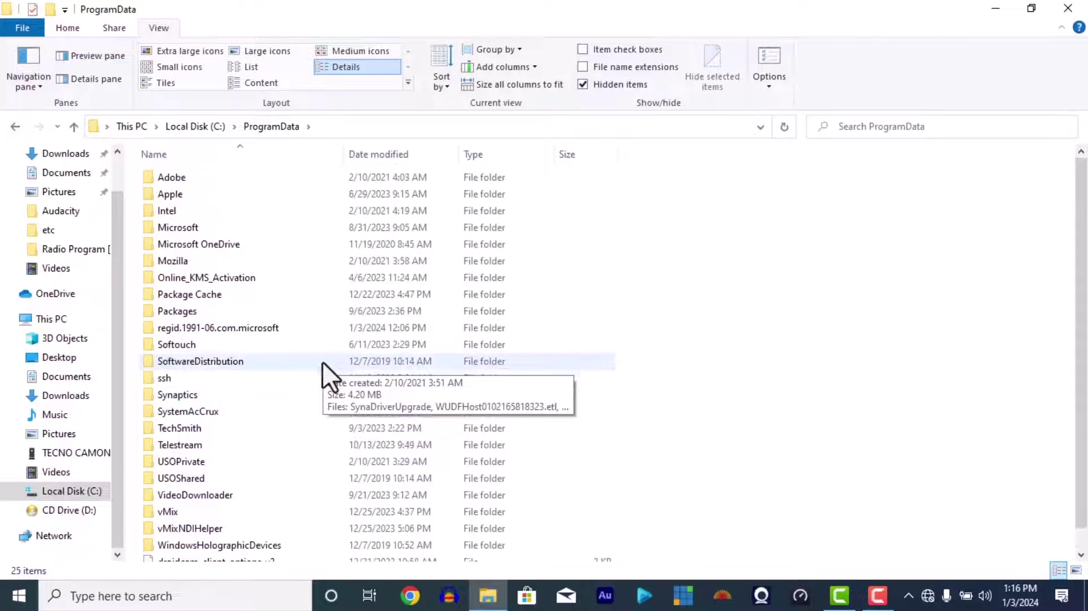
scroll(322, 361, "down", 1)
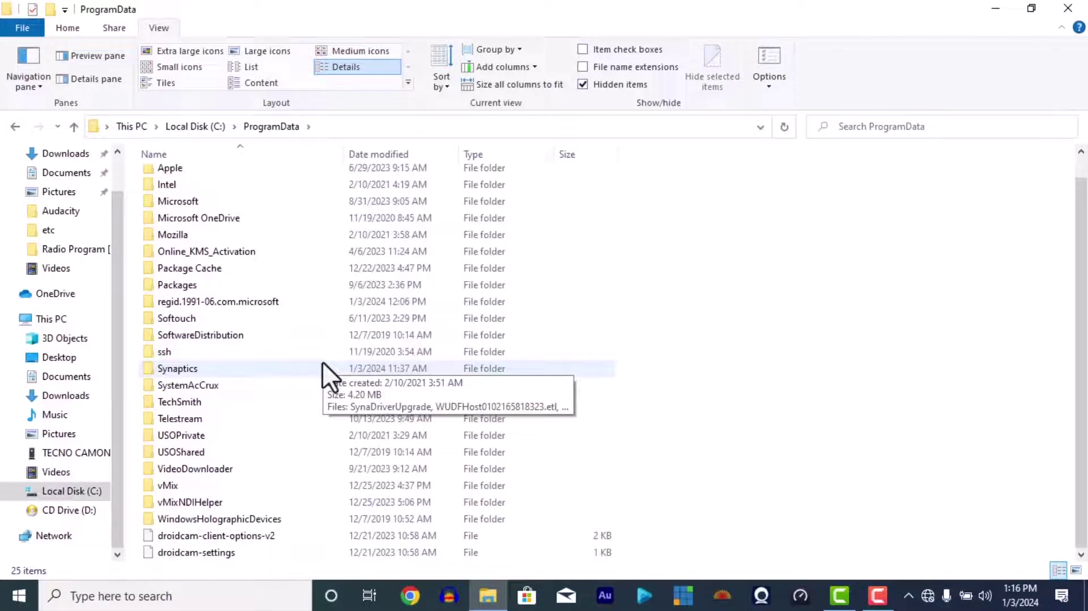
double_click(212, 491)
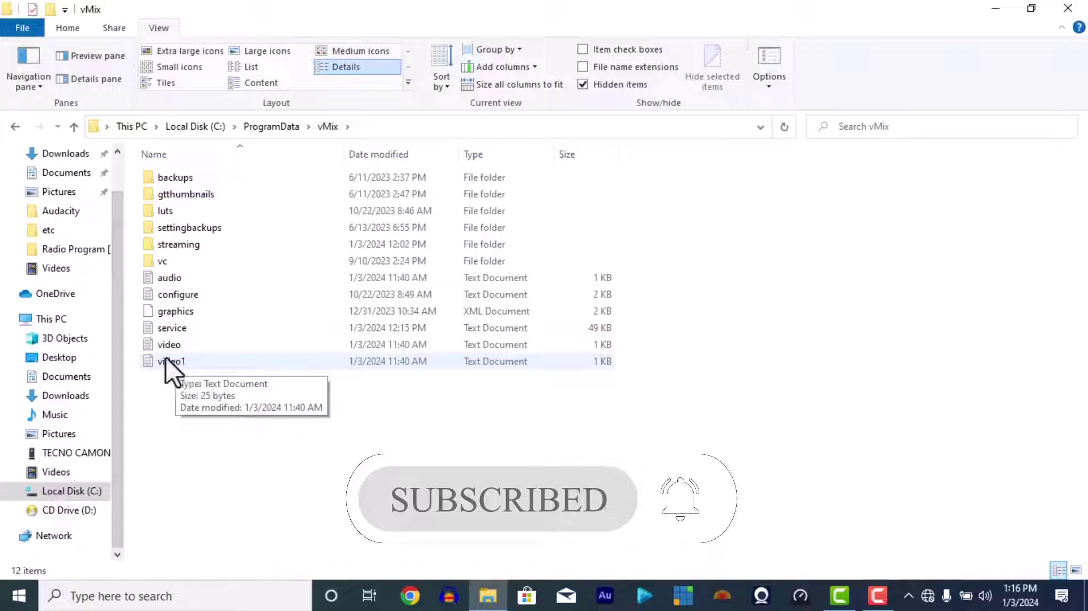
left_click(1024, 13)
left_click(300, 333)
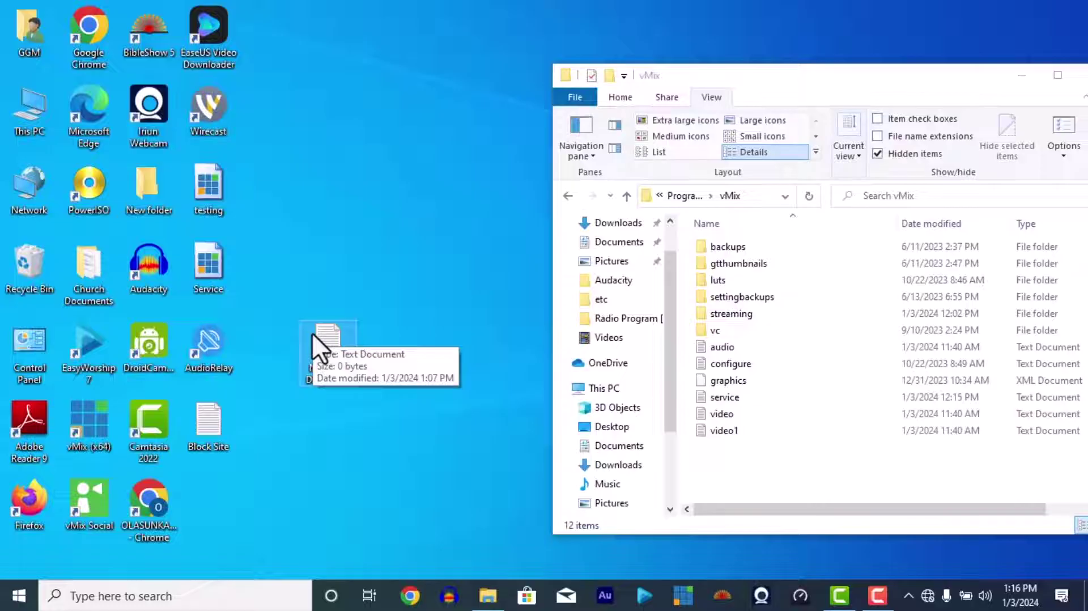
Delete the desktop's New Text Document and move video and video1 from vMix to the desktop
key("Delete")
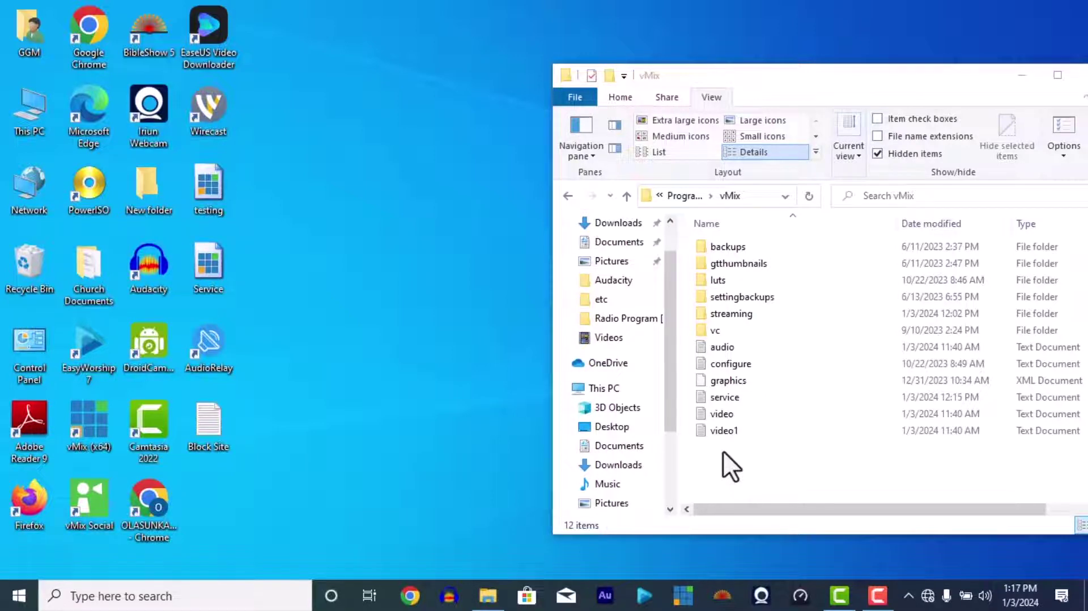
left_click(727, 413)
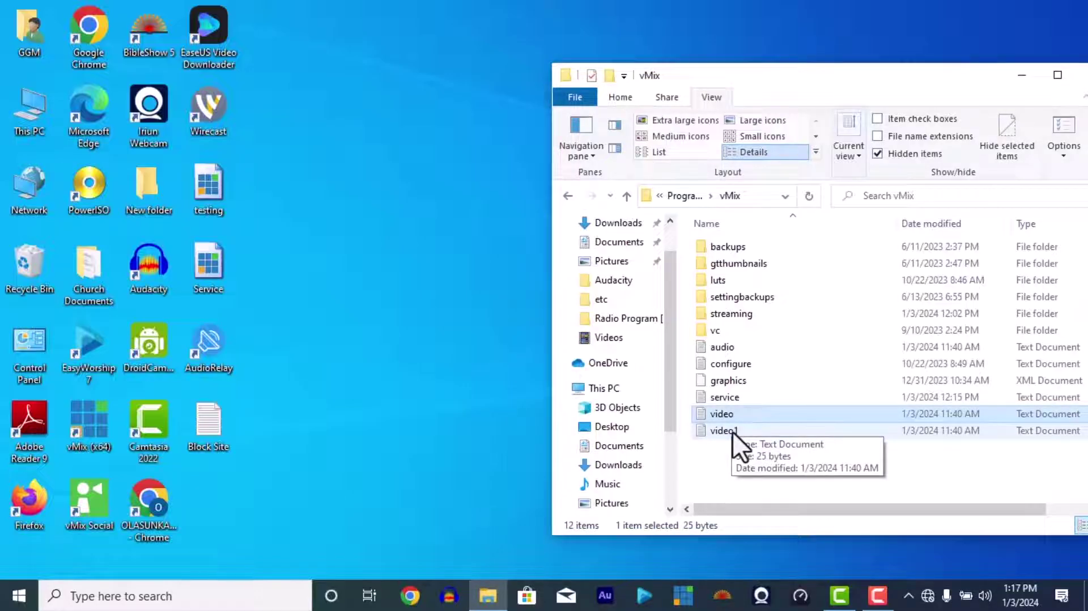
left_click(732, 430, "ctrl")
left_click_drag(726, 416, 466, 439)
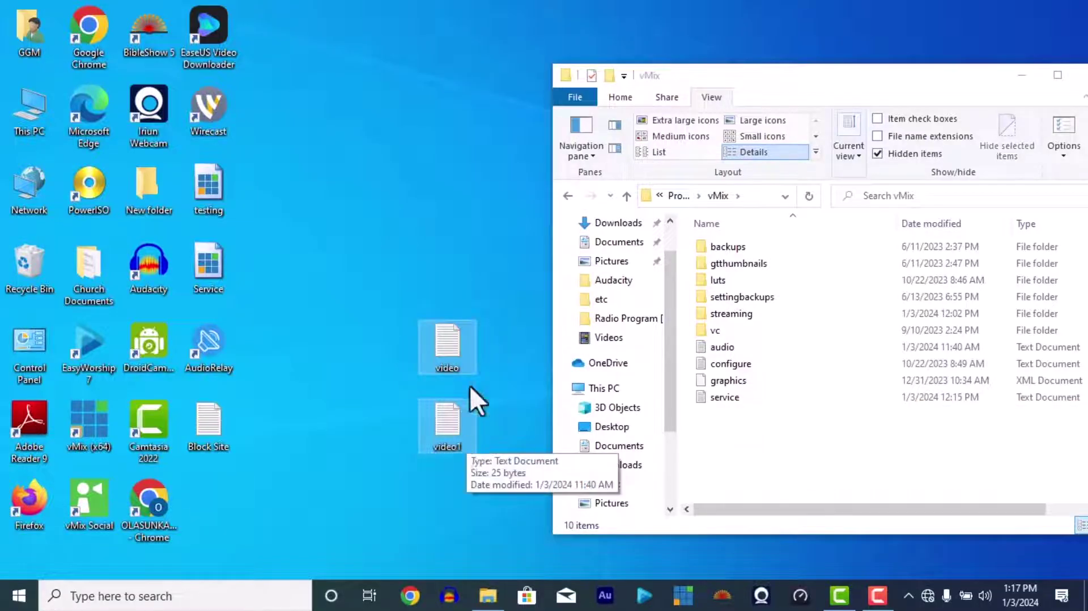
left_click(335, 340)
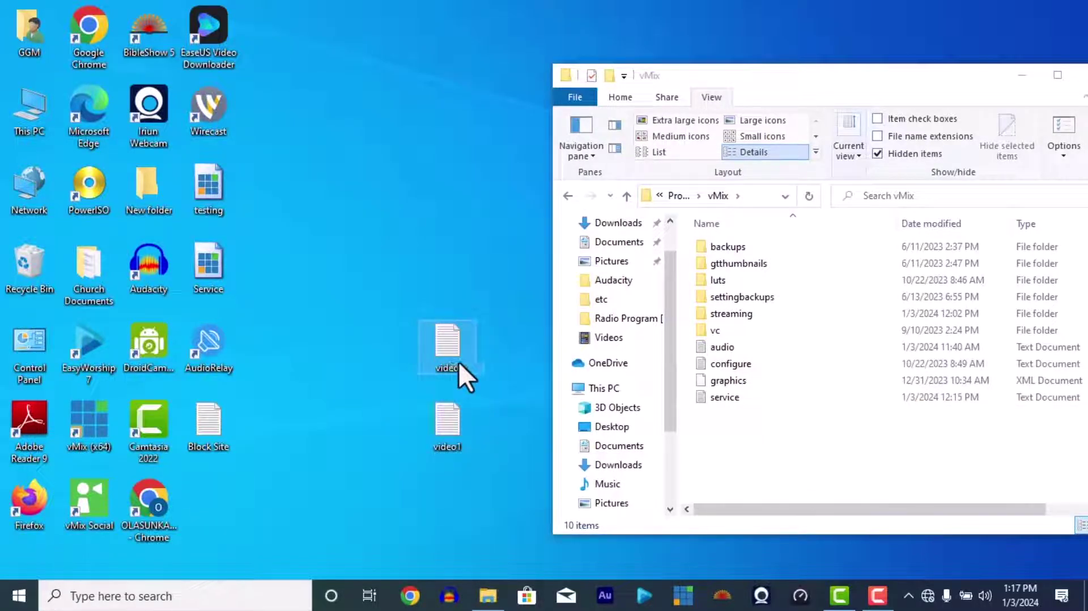
Rename video1 to video, move it back into the vMix folder, and close Explorer
right_click(437, 417)
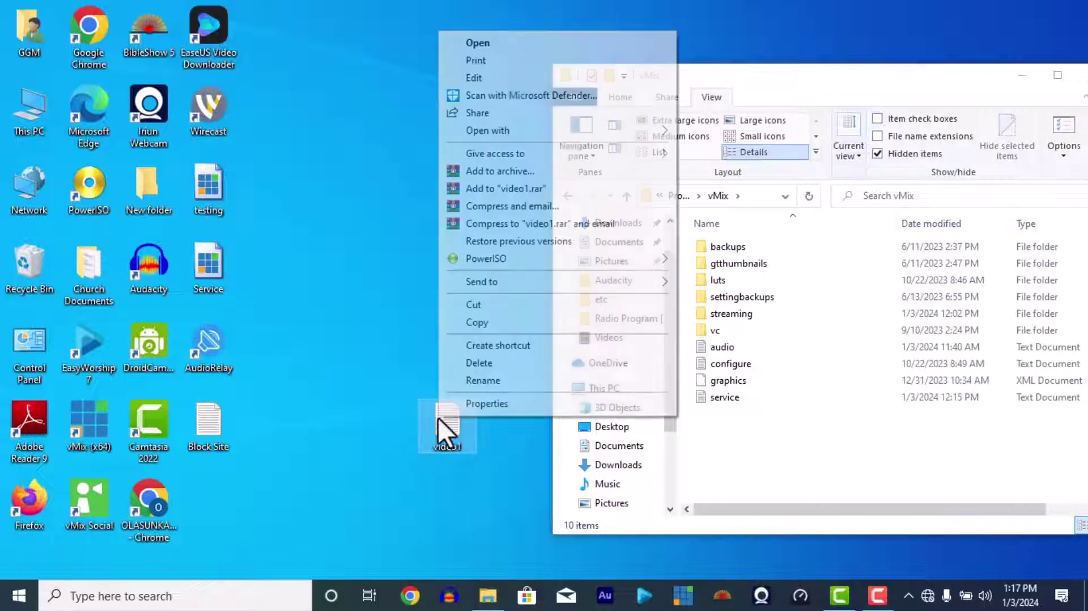
left_click(482, 378)
key("BackSpace")
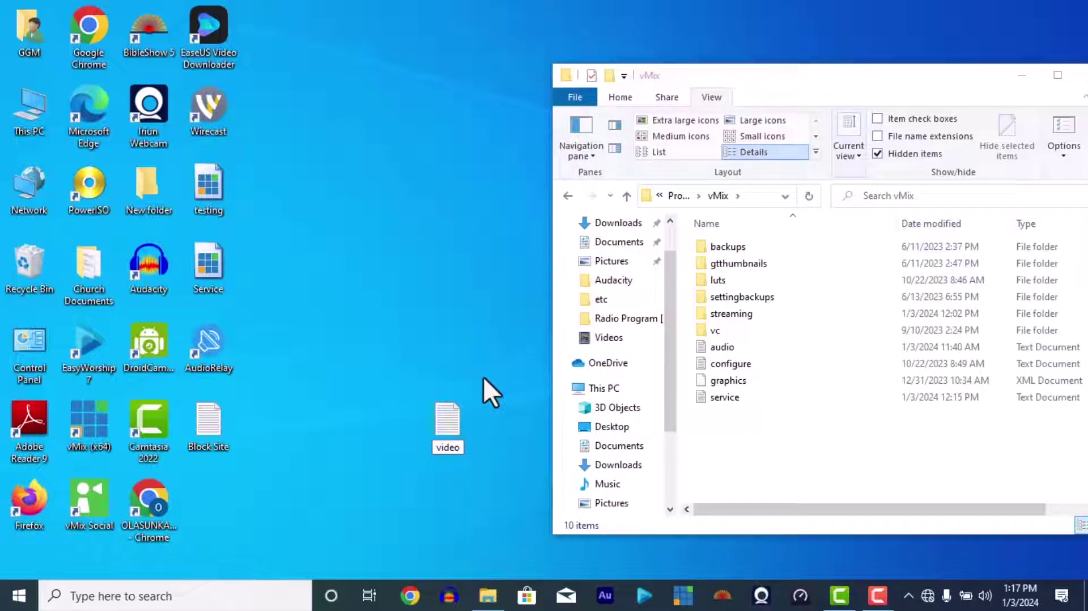
key("Return")
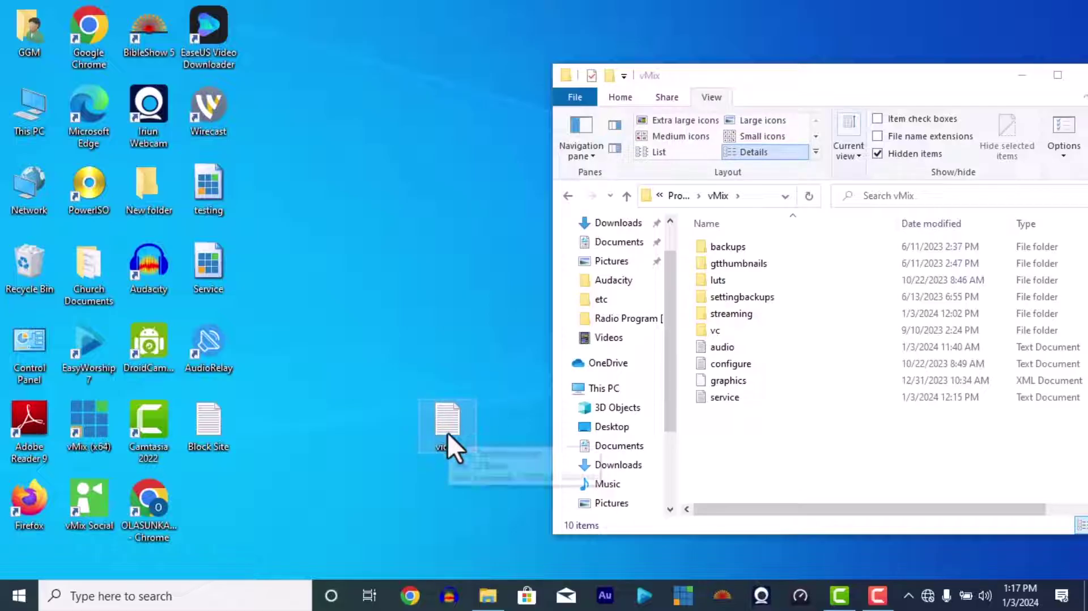
left_click_drag(448, 433, 745, 440)
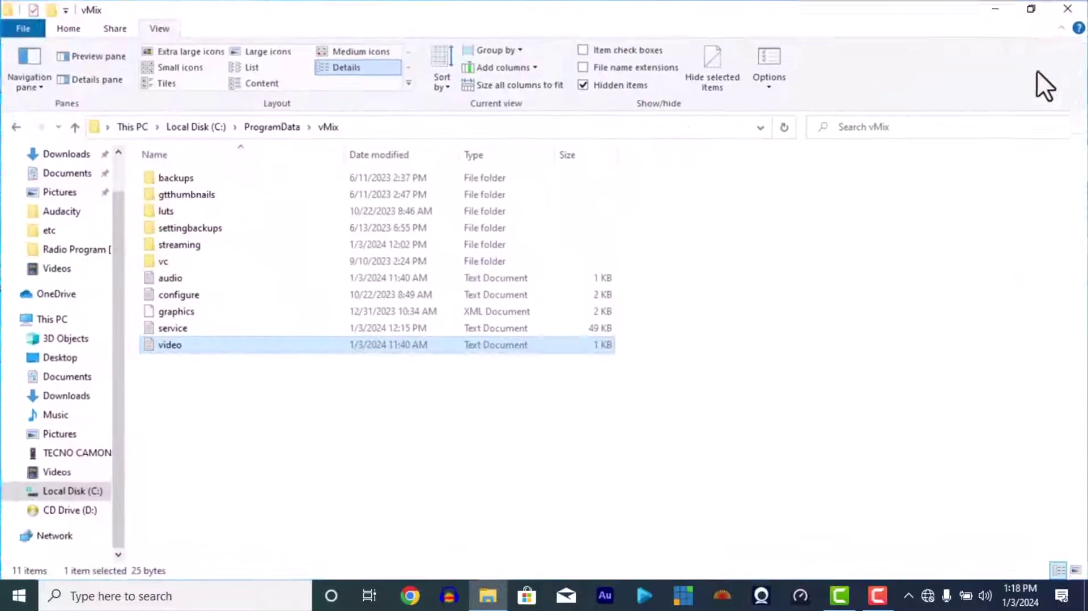
left_click(1065, 9)
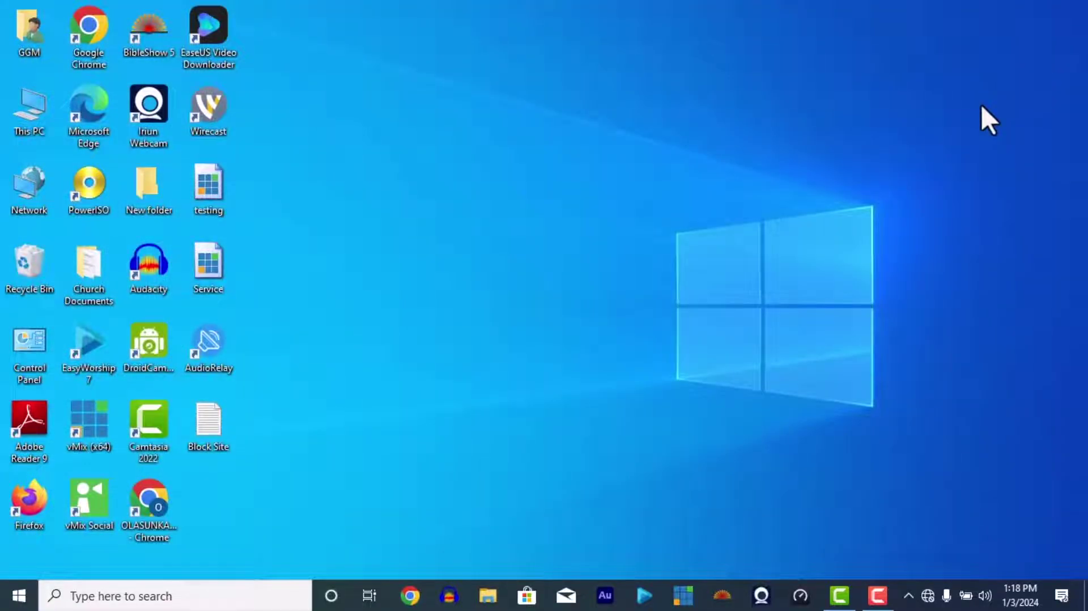